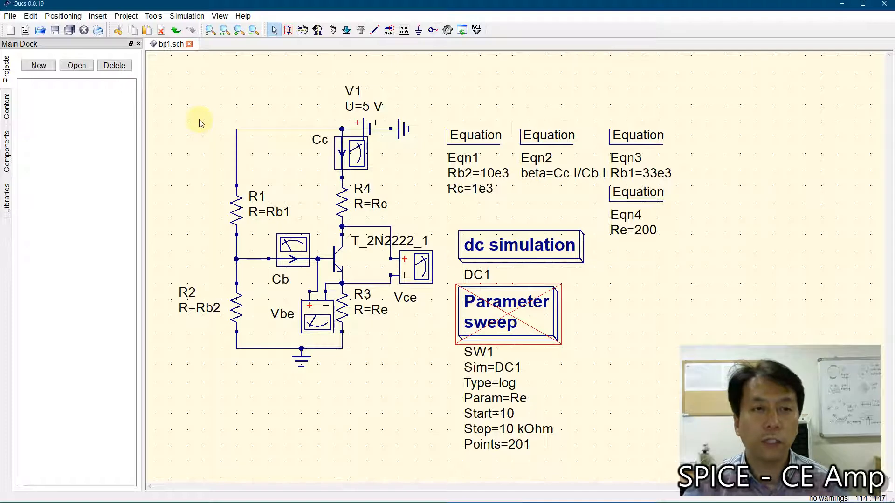
Step: Save the schematic as a new file named bjt2
left_click(10, 16)
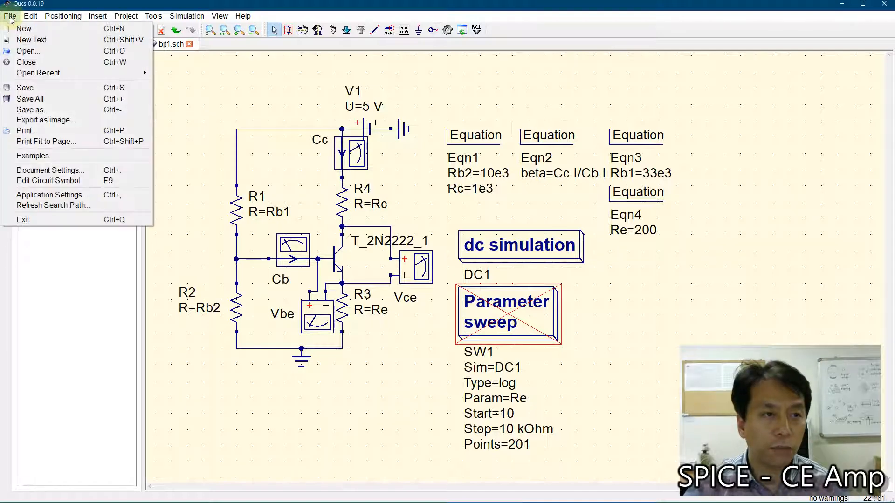
left_click(30, 110)
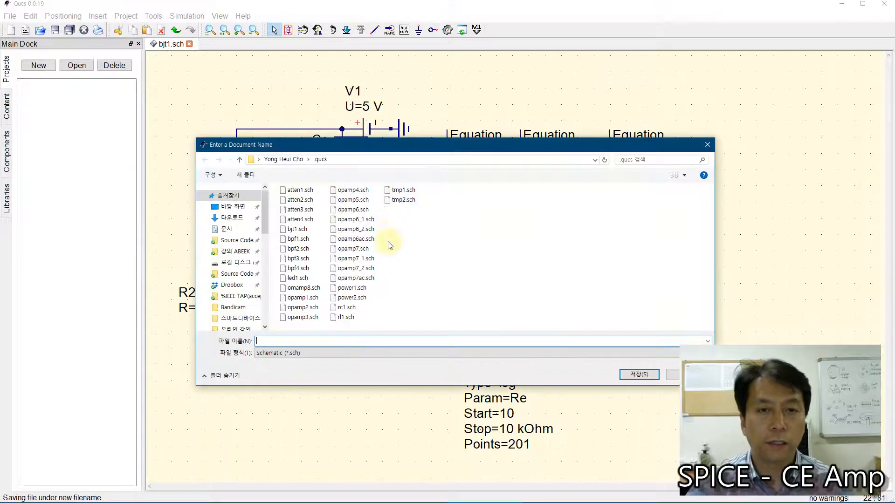
type("bj")
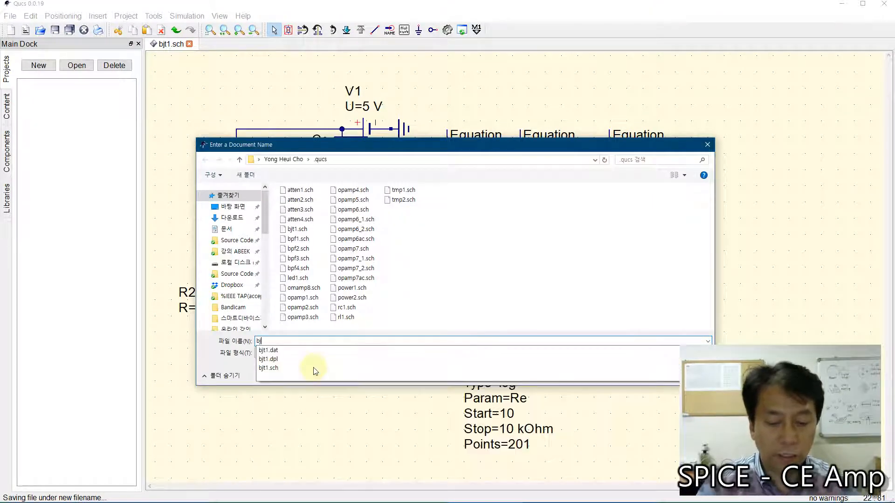
type("t")
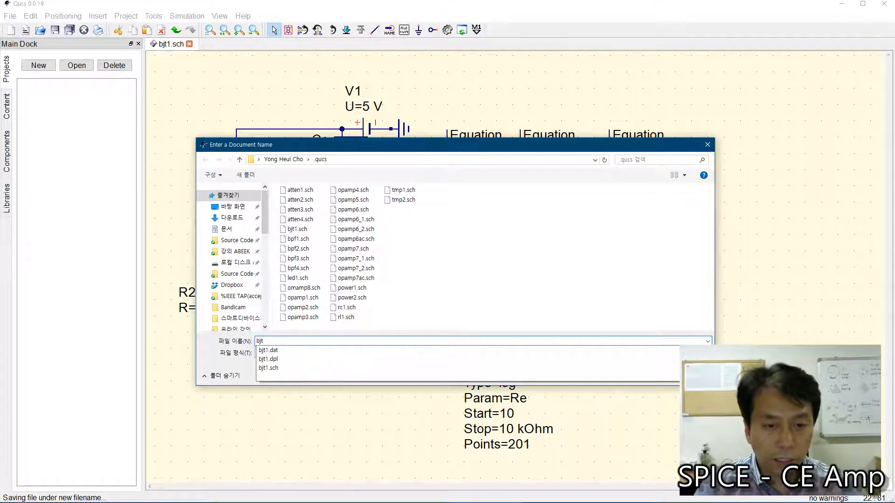
type("2")
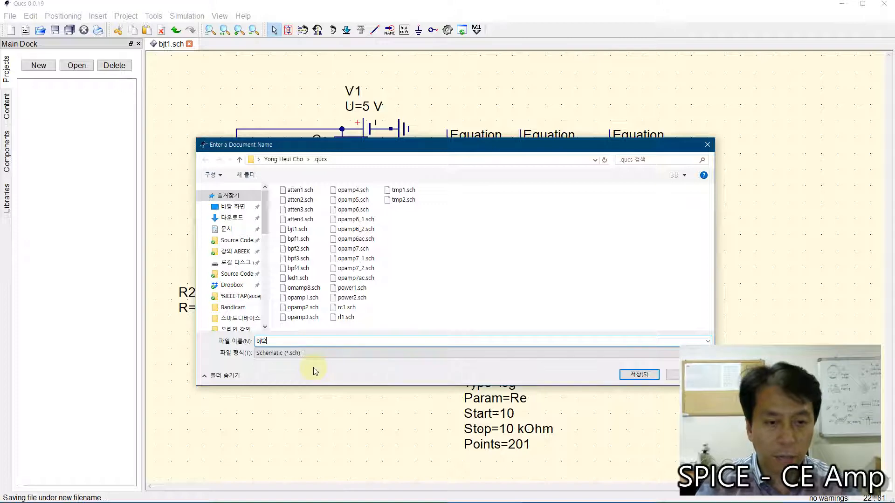
left_click(637, 375)
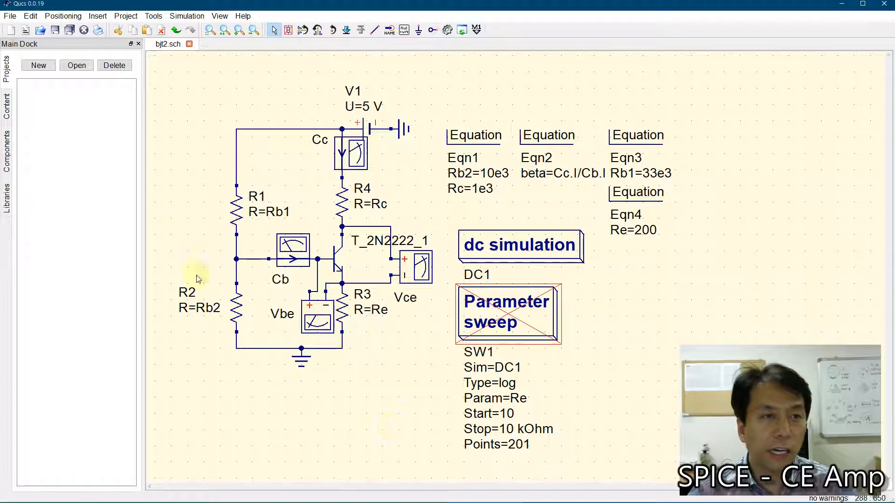
Step: Place two capacitors, one at the R1–R2 base bias node and one at the collector output node
left_click(7, 150)
left_click(43, 121)
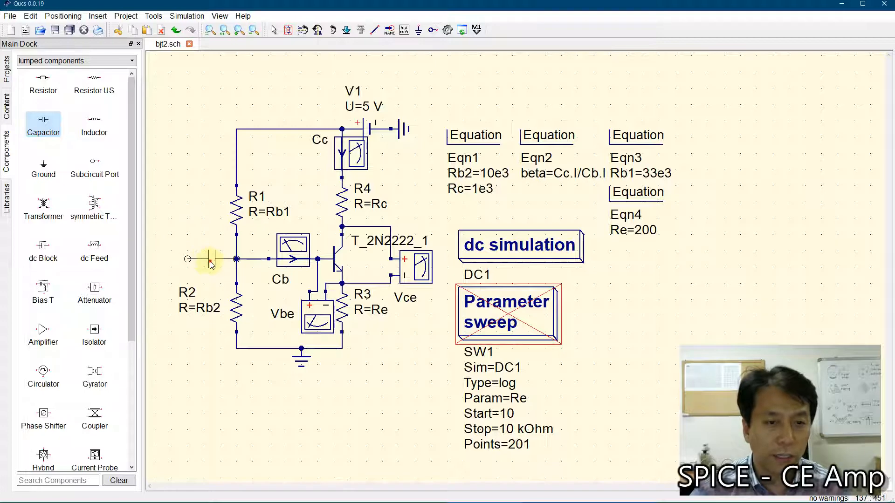
left_click(210, 260)
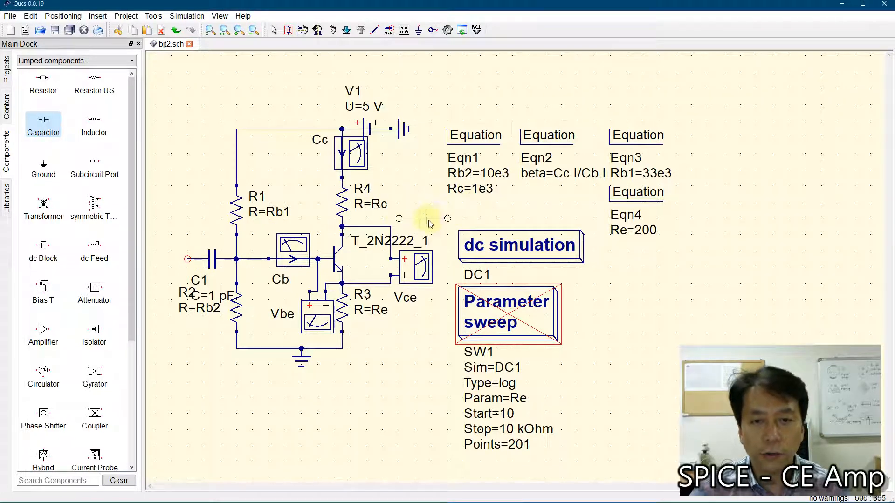
left_click(415, 228)
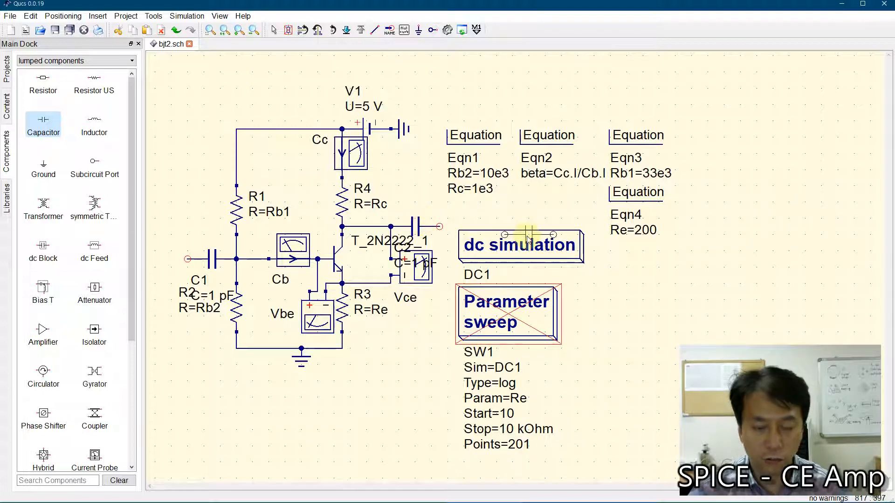
key("Escape")
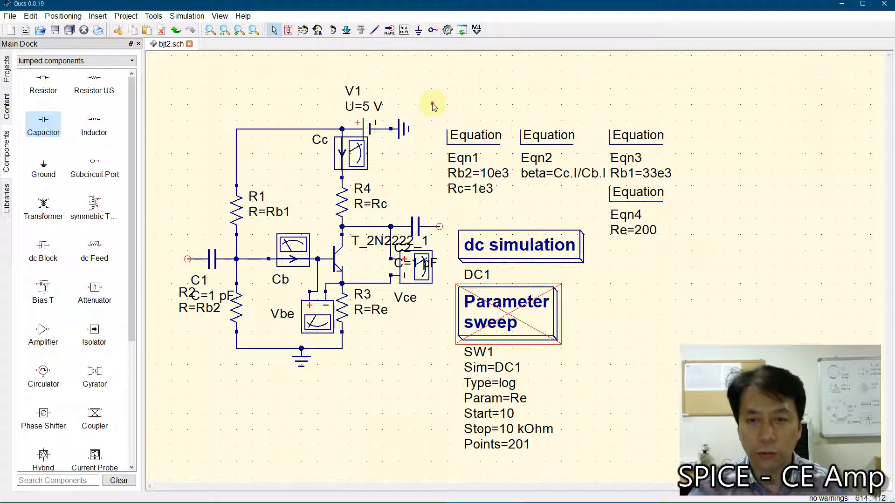
Step: Shift the equations and simulation blocks right to free space, and move the output capacitor away from the Vce probe
left_click_drag(432, 104, 695, 410)
left_click_drag(523, 245, 629, 245)
left_click(495, 326)
left_click_drag(418, 227, 473, 227)
left_click(468, 313)
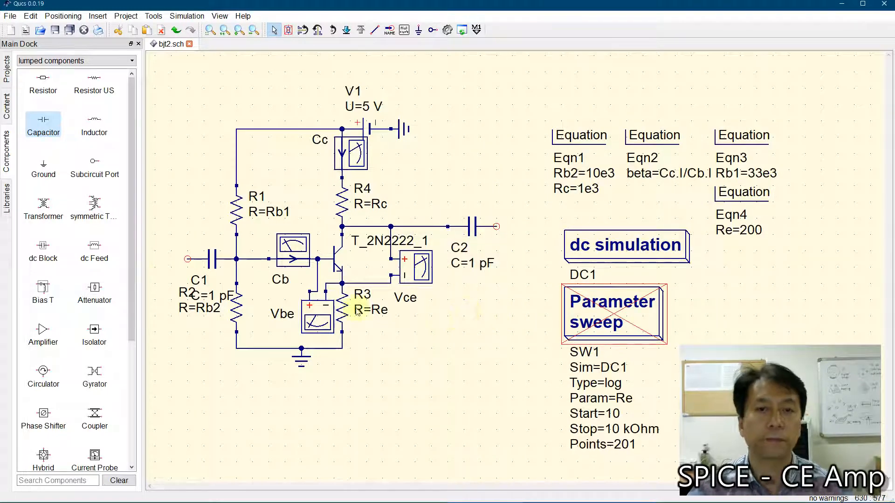
Step: Move the input capacitor C1 slightly left, keeping it wired to the base bias node
left_click(200, 259)
left_click_drag(200, 259, 185, 259)
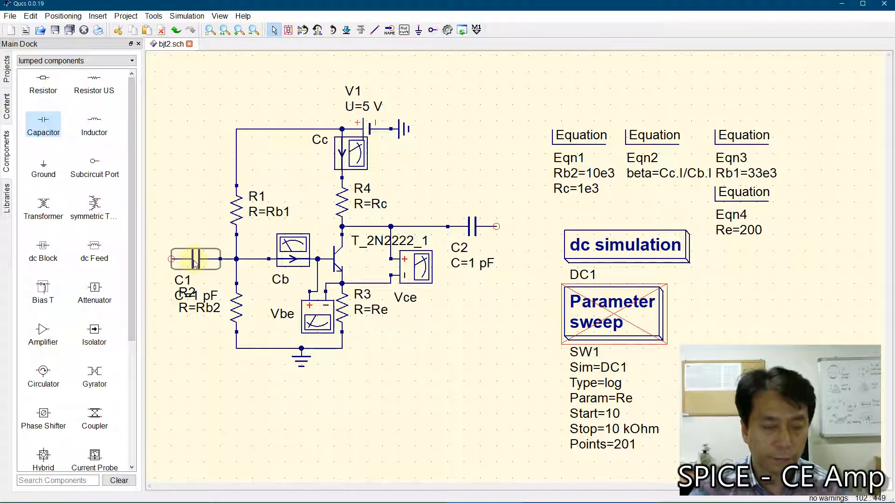
left_click(191, 352)
Step: Move R2's label text down so it clears the label of C1
right_click(206, 319)
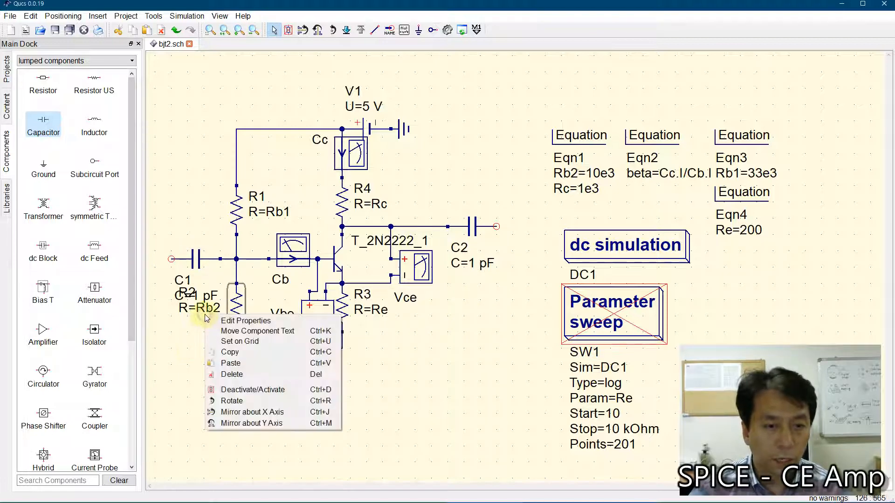
left_click(226, 332)
left_click_drag(208, 312, 223, 362)
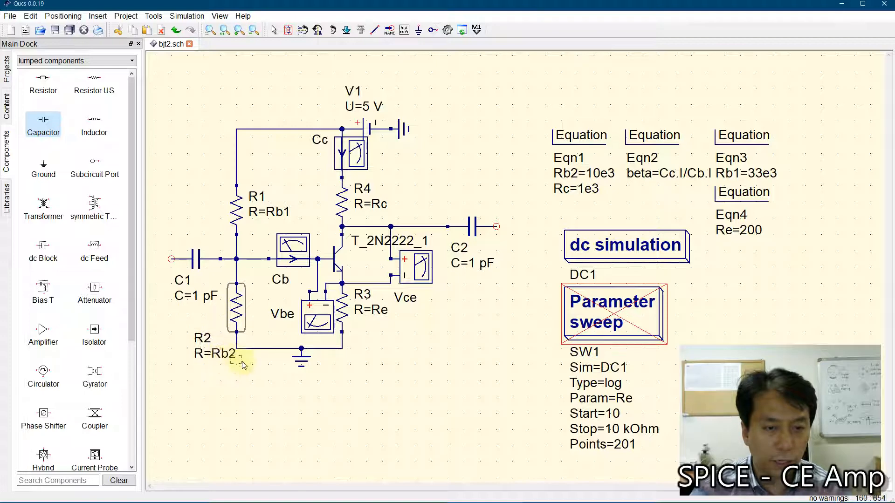
key("Escape")
left_click(258, 420)
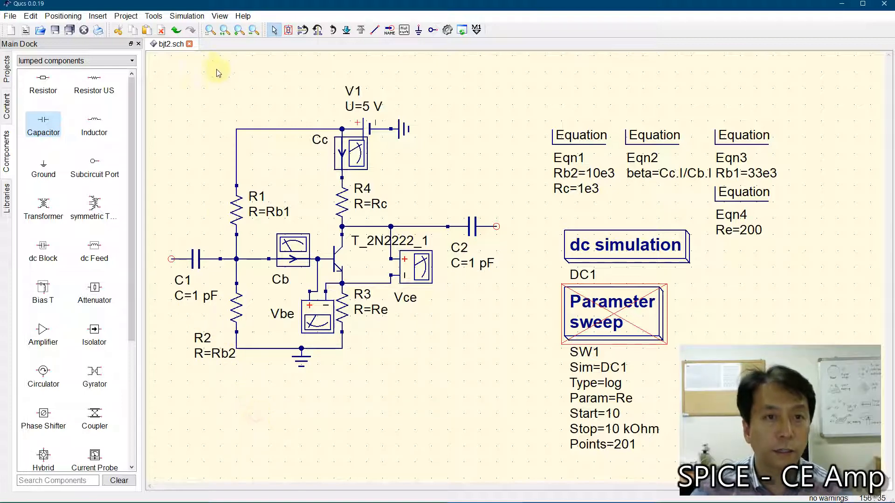
Step: Place a US-style resistor in series at the free end of C1 and move it slightly left of the capacitor
left_click(210, 30)
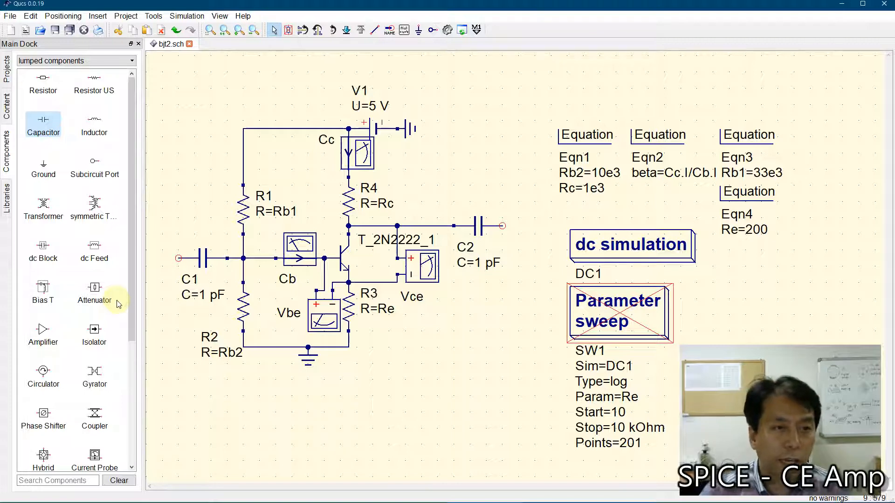
left_click(93, 80)
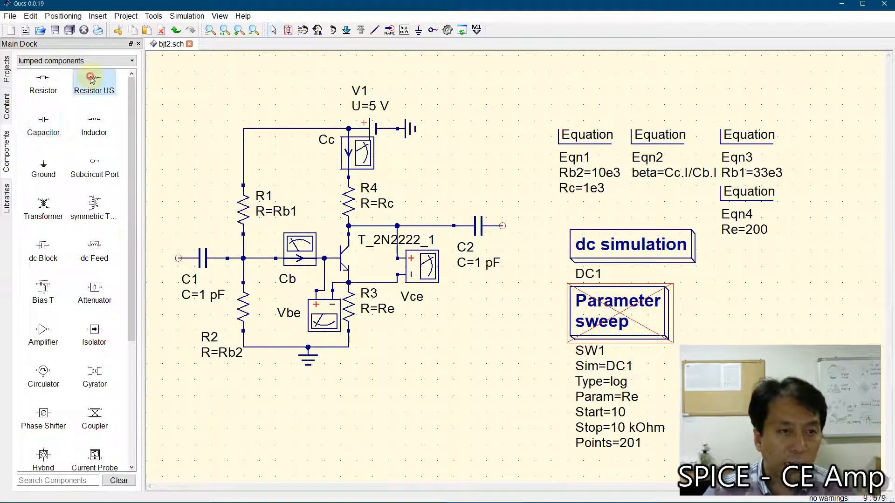
left_click(153, 259)
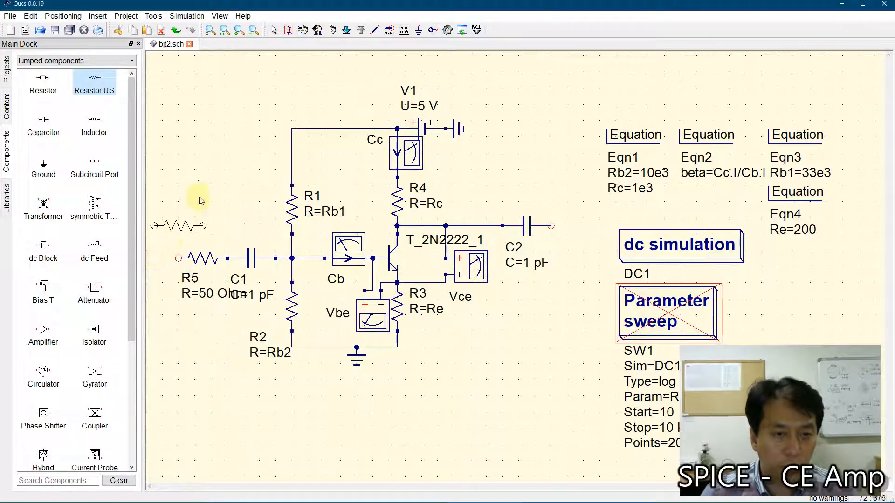
key("Escape")
left_click_drag(203, 259, 187, 258)
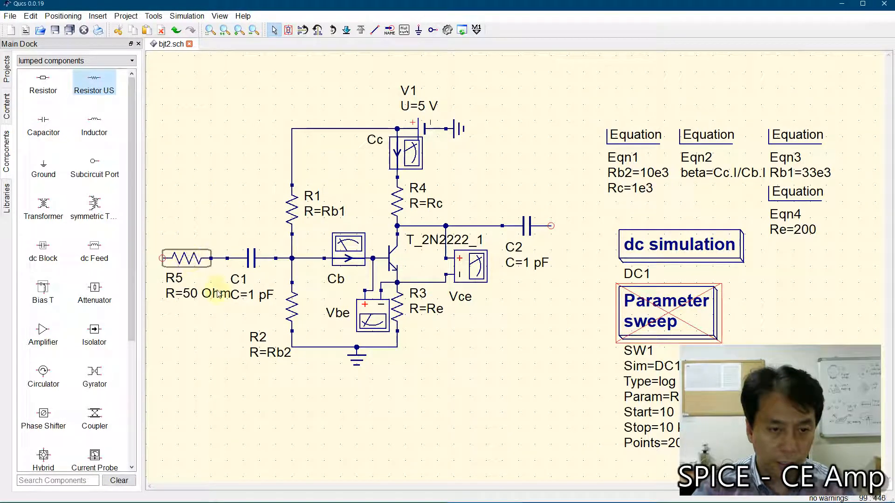
left_click(208, 322)
Step: Place an ac voltage source at the free end of the series input resistor and shift it slightly left
left_click(61, 61)
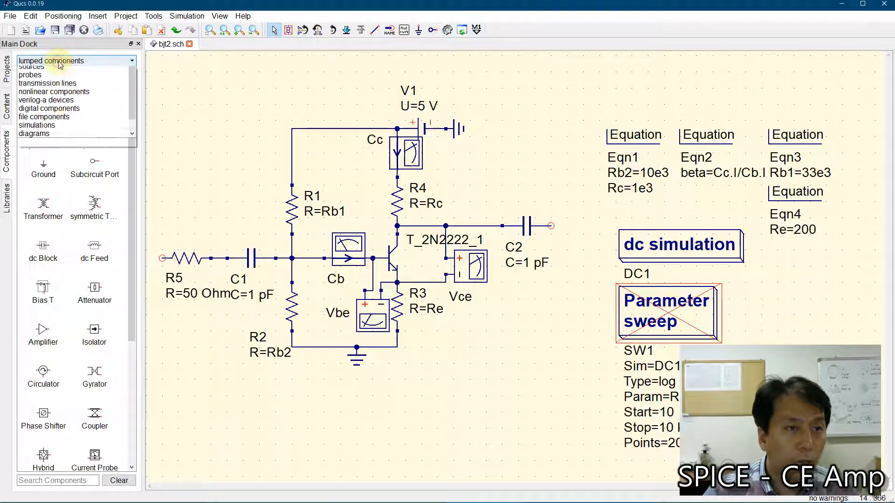
left_click(60, 79)
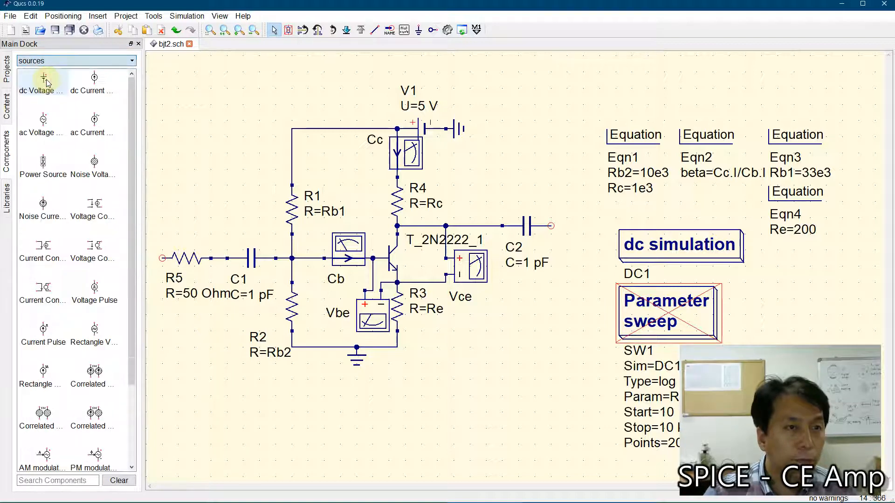
left_click(42, 122)
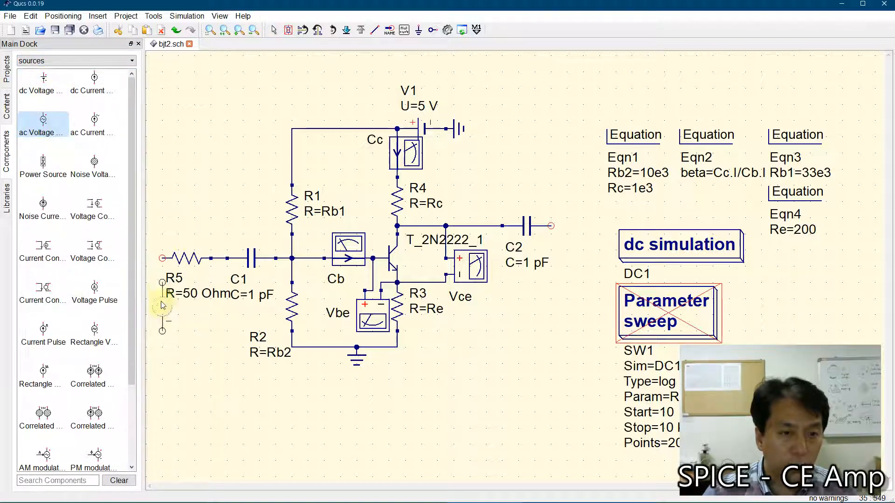
left_click(162, 282)
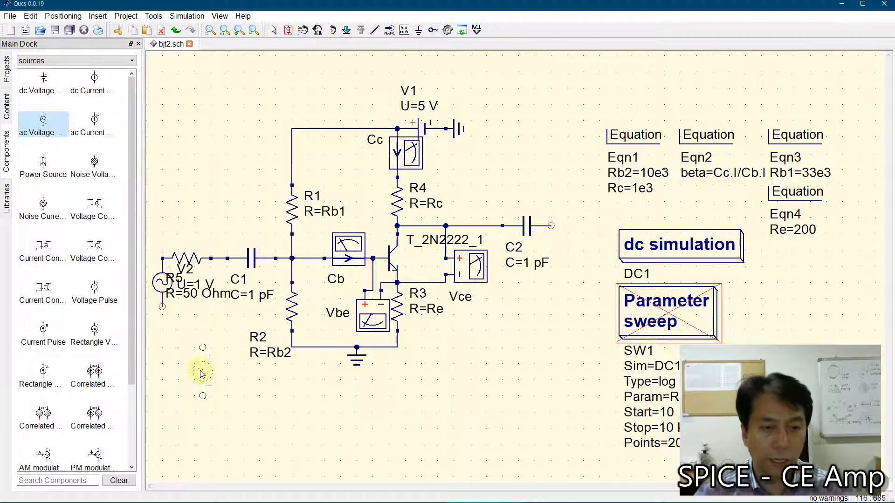
key("Escape")
left_click_drag(162, 286, 146, 286)
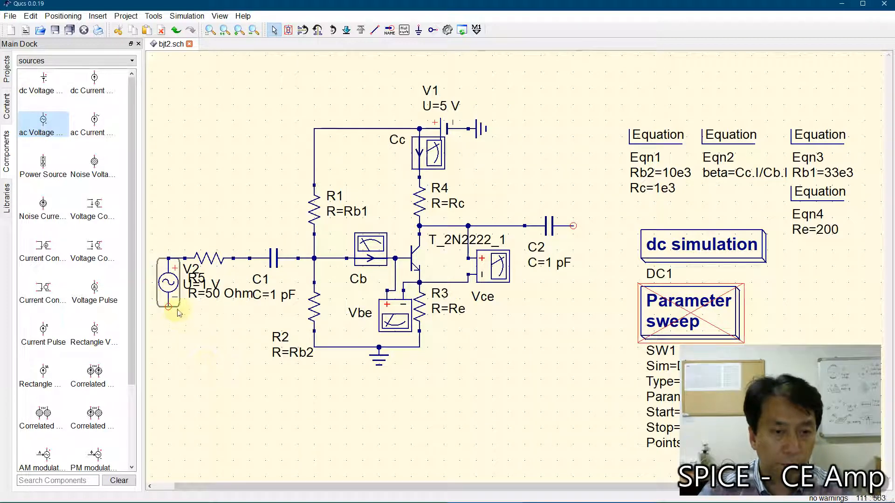
left_click(213, 313)
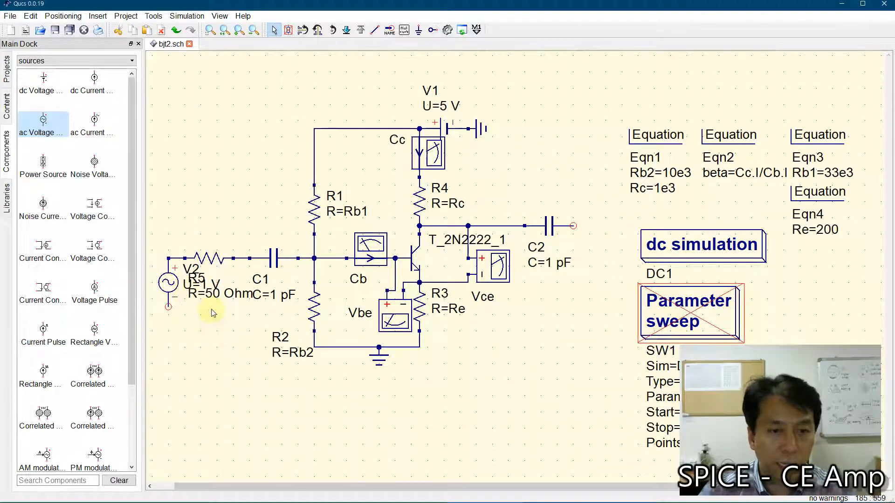
Step: Move the label text of the series input resistor R5 above its symbol
right_click(216, 332)
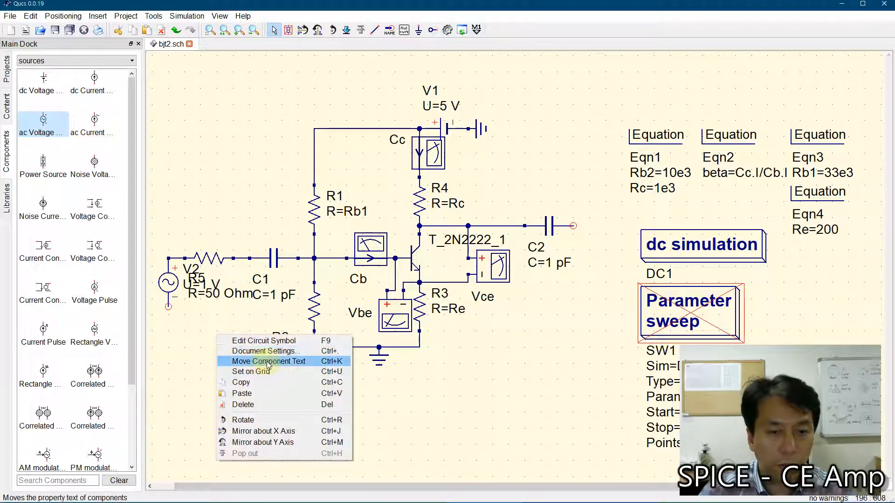
left_click(247, 361)
left_click_drag(204, 280, 210, 229)
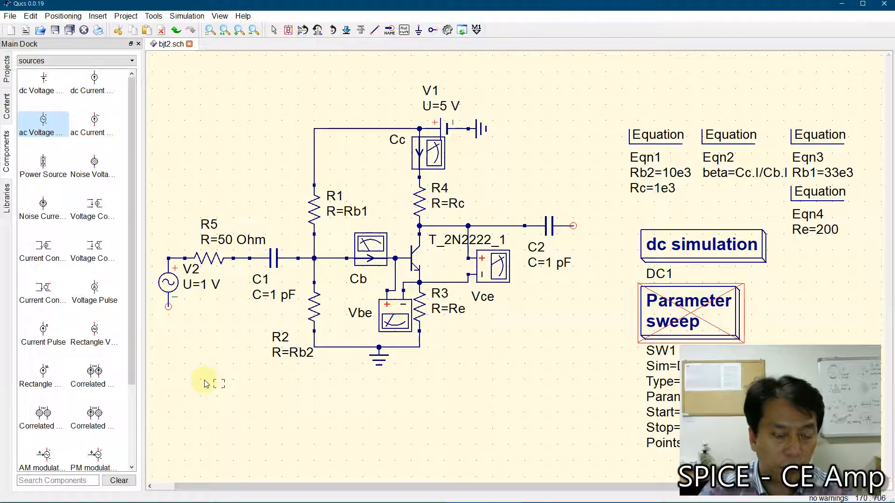
key("Escape")
Step: Lower the ac source V2 slightly and attach a ground to its negative terminal
left_click_drag(172, 292, 171, 308)
left_click(176, 372)
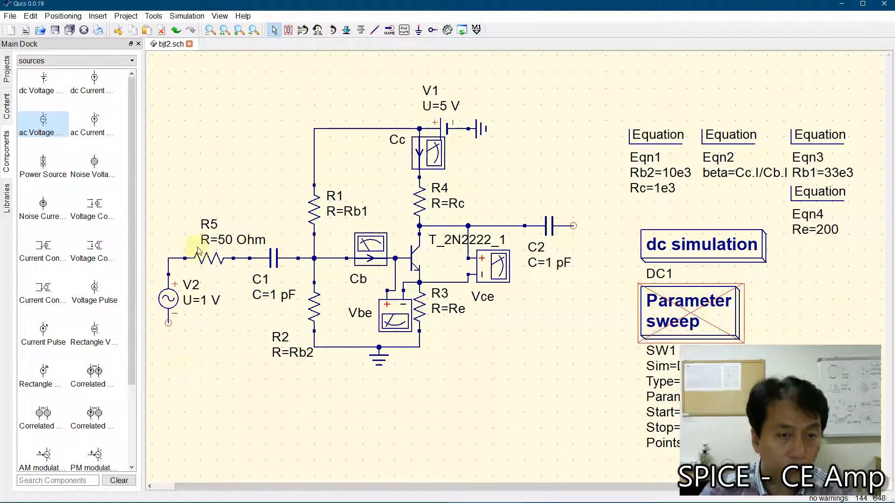
left_click(418, 30)
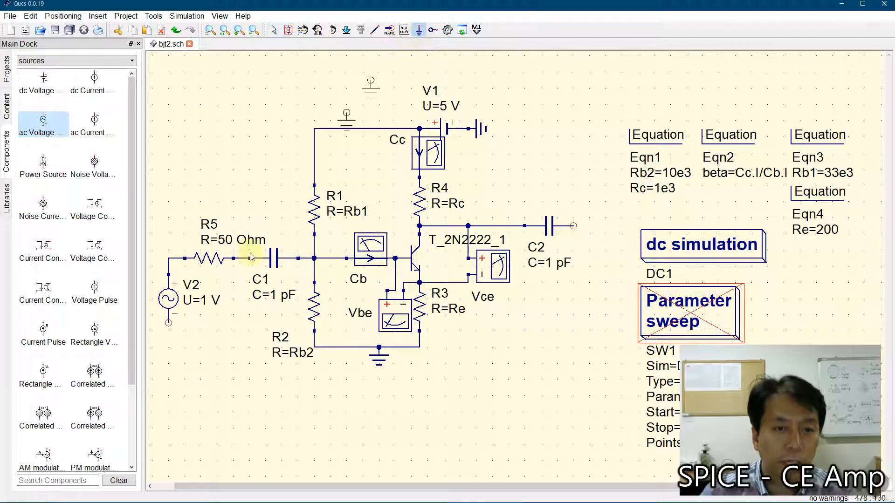
left_click(169, 326)
key("Escape")
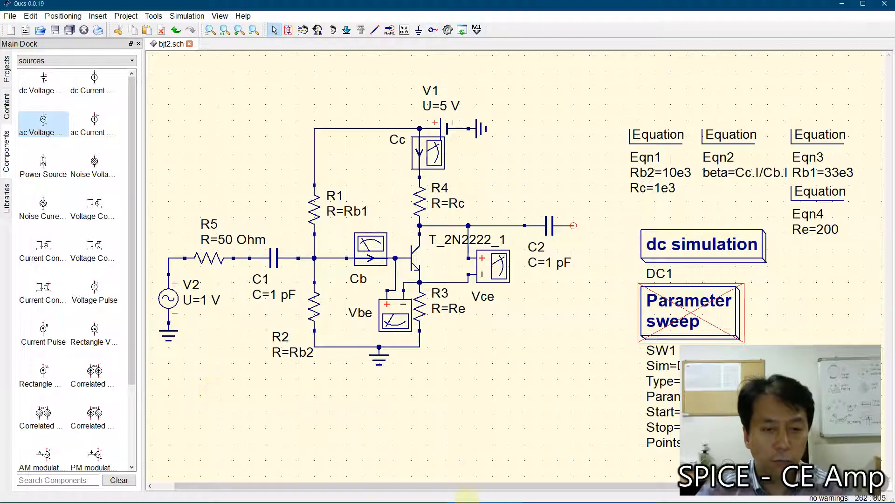
Step: Review the CE amplifier design requirements in the 10.RfAmplifier-rev1 Word document, and return to the Qucs schematic
mouse_move(433, 495)
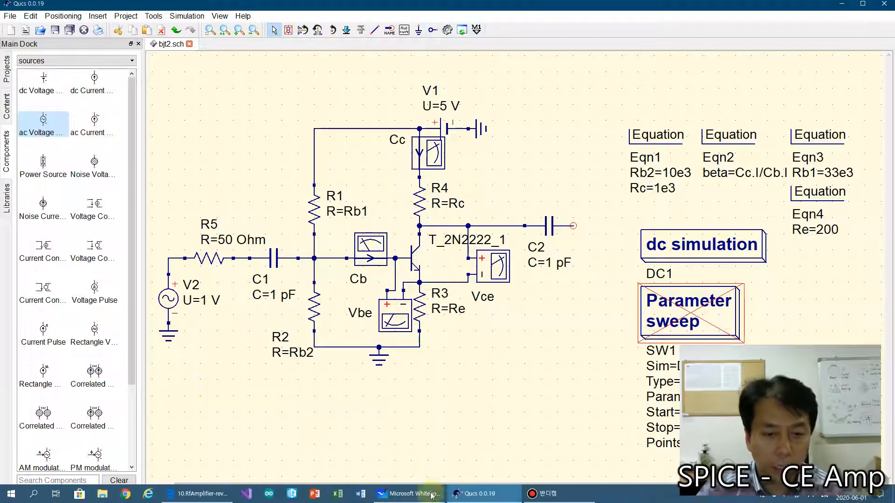
left_click(196, 497)
scroll(409, 343, "down", 5)
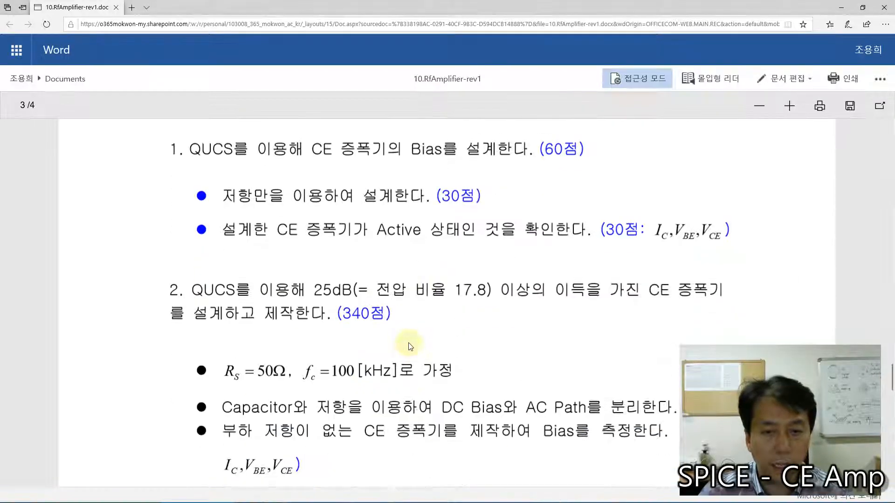
scroll(409, 345, "down", 5)
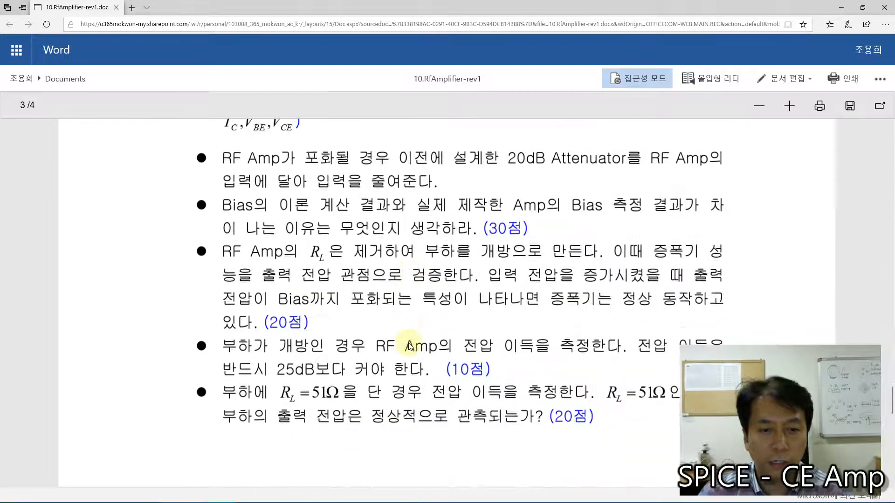
mouse_move(405, 500)
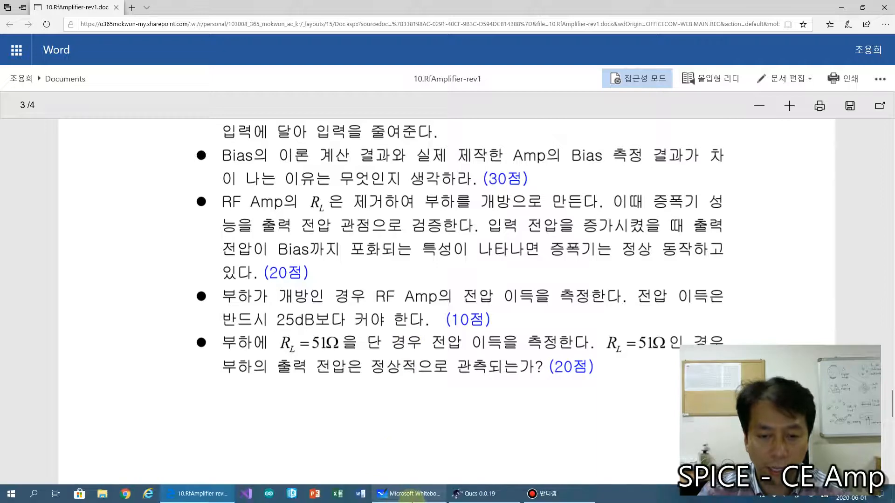
left_click(459, 498)
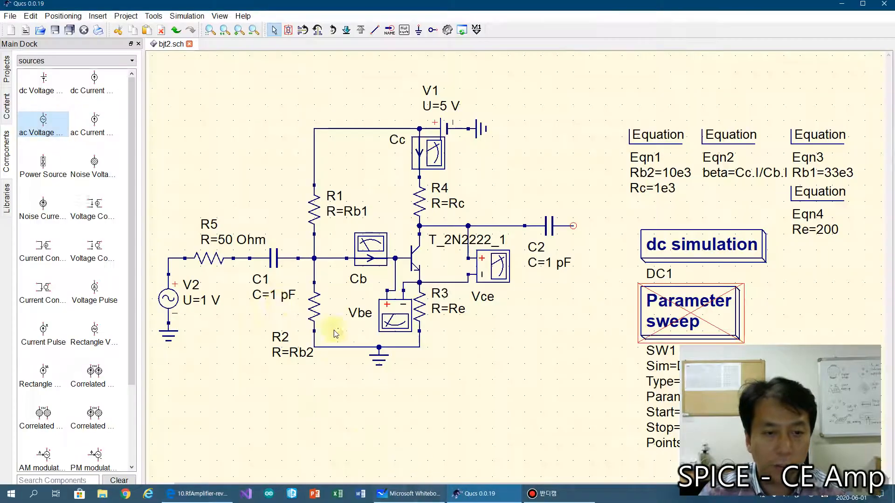
Step: Set the ac source V2 to 10 mV peak voltage and 100 kHz frequency, displaying the frequency in the schematic
double_click(169, 298)
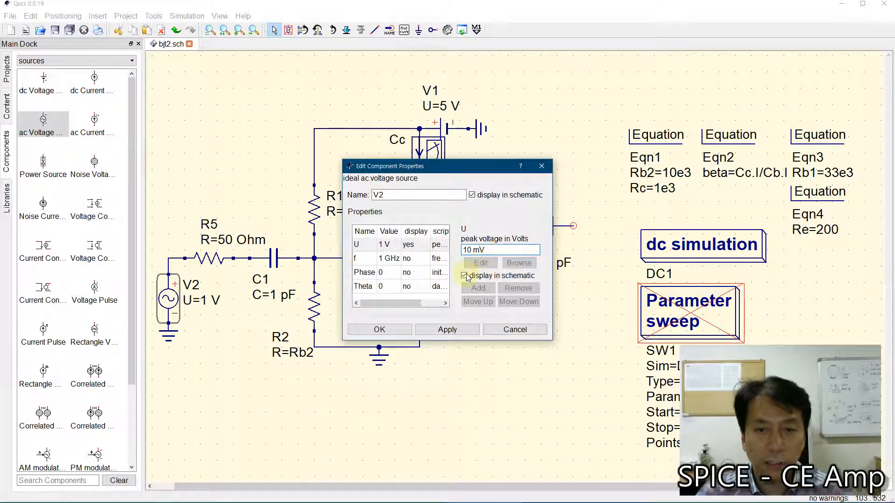
left_click(447, 329)
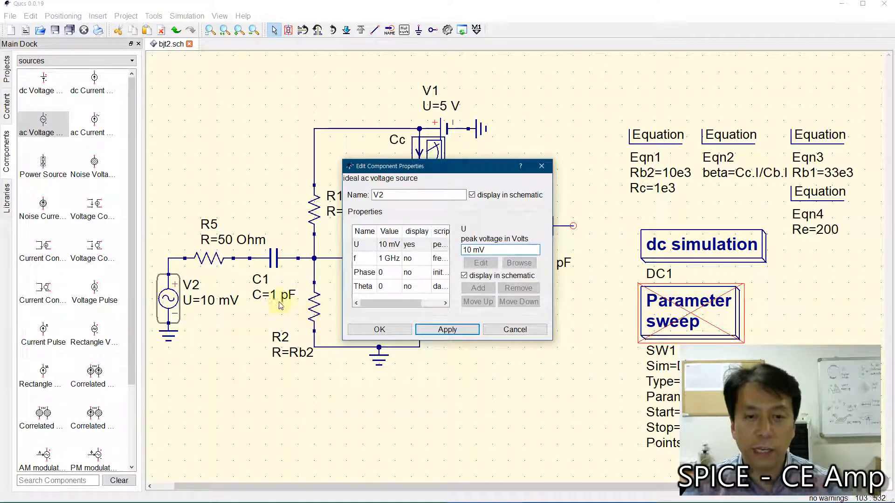
left_click(356, 257)
left_click(463, 276)
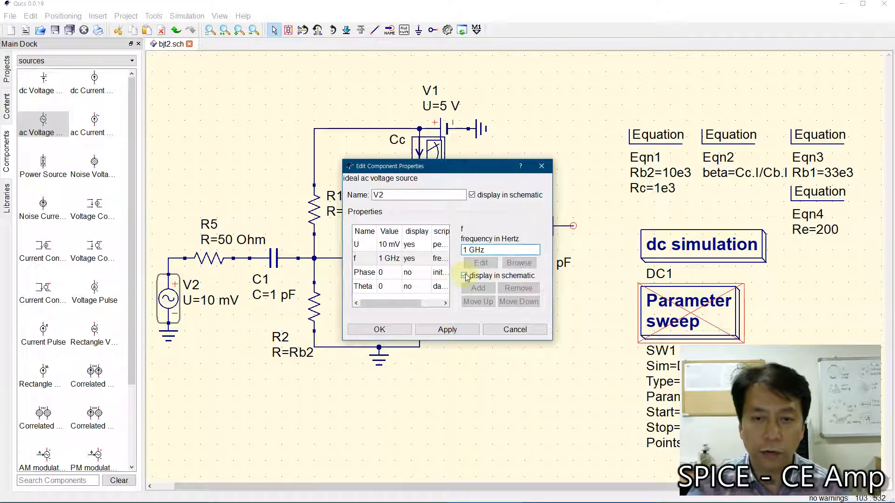
type("00 ")
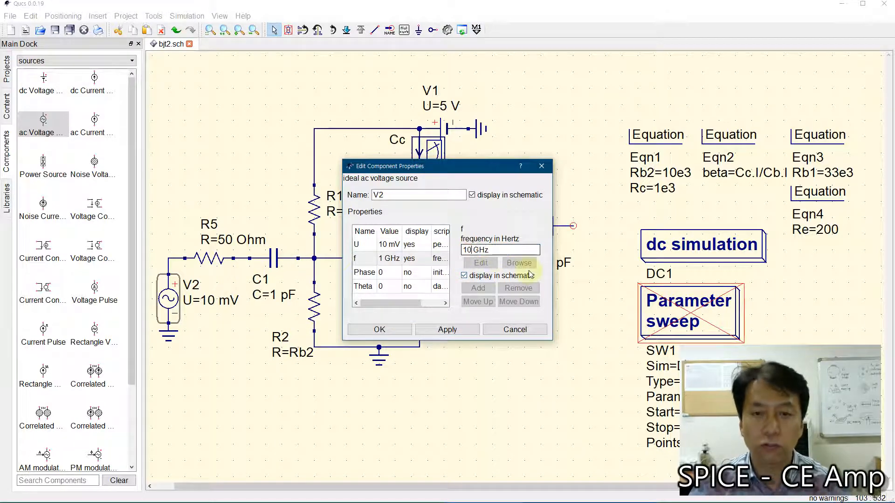
type("k")
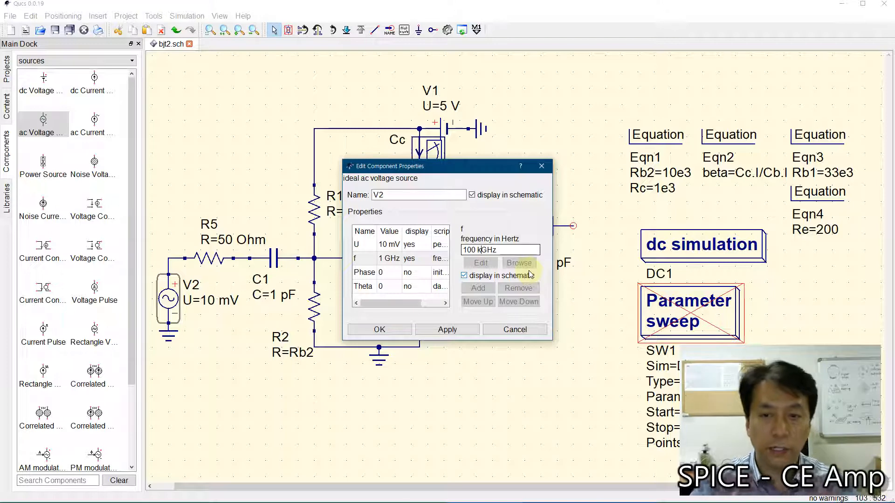
key("Delete")
left_click(379, 330)
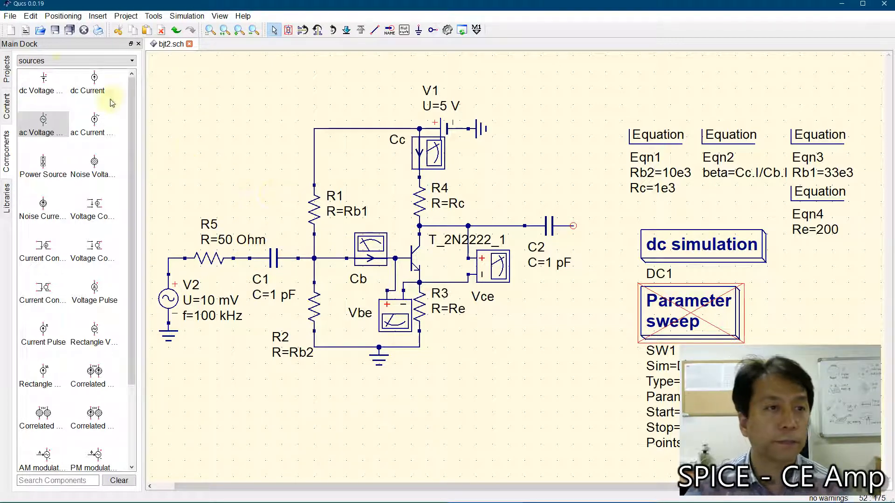
Step: Place a US-style resistor in the empty area below the output capacitor C2
left_click(56, 60)
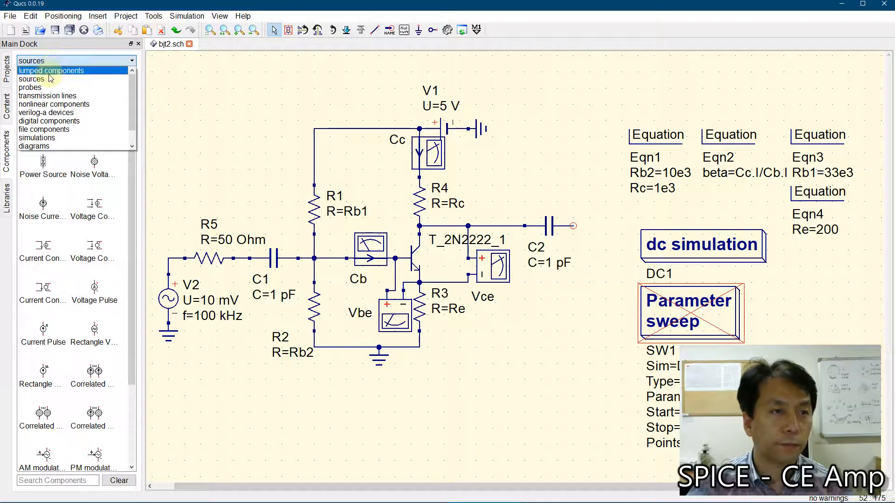
left_click(49, 73)
left_click(90, 83)
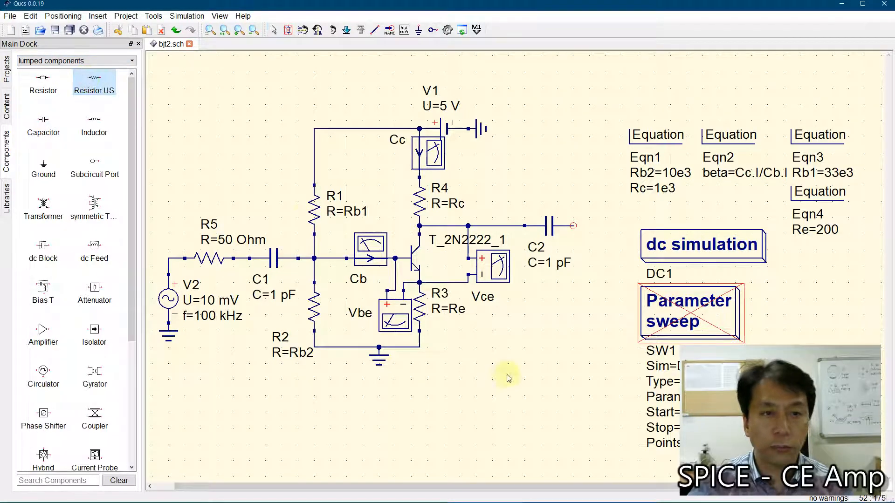
left_click(548, 371)
key("Escape")
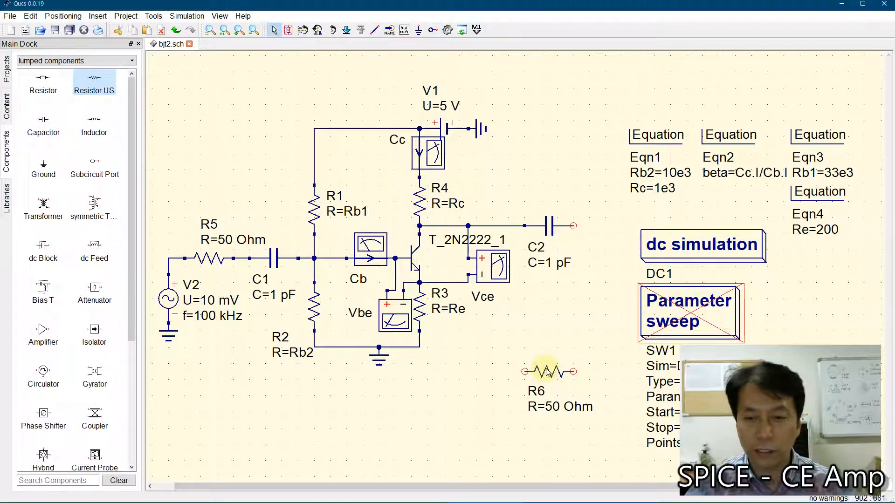
Step: Review the load resistance requirements in the 10.RfAmplifier-rev1 Word document, and return to the Qucs schematic
mouse_move(390, 498)
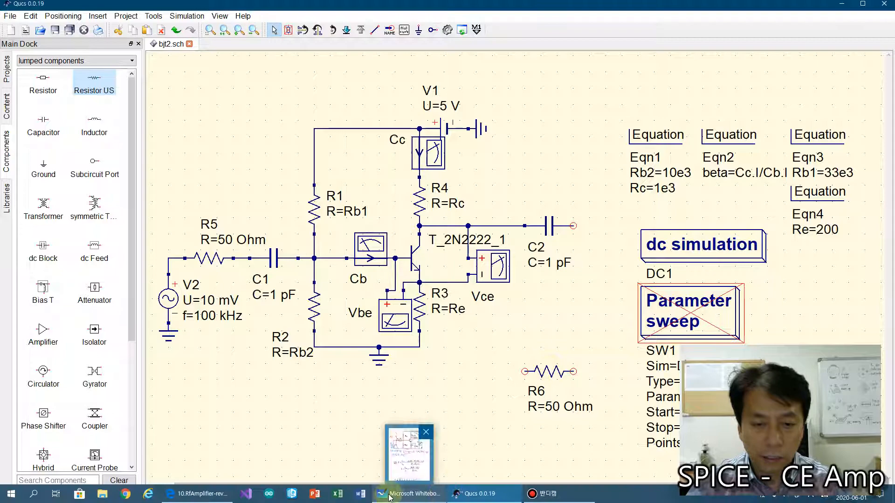
left_click(198, 493)
scroll(407, 273, "up", 5)
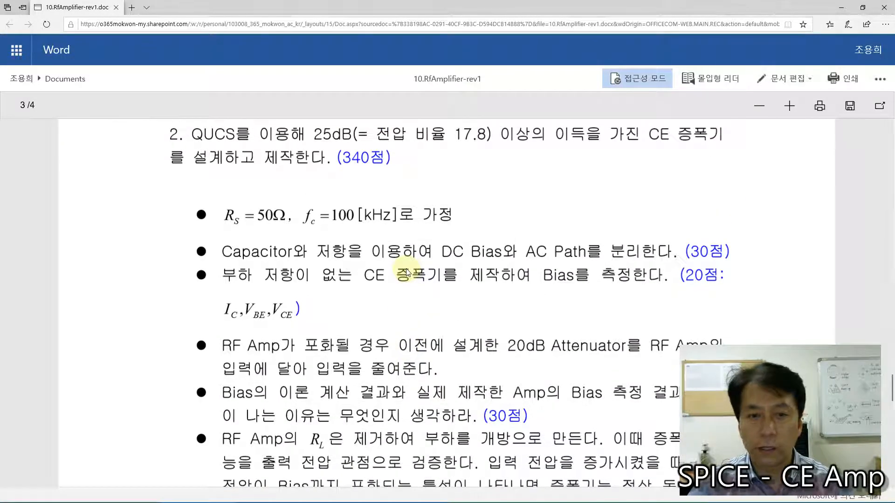
scroll(406, 273, "down", 3)
scroll(407, 272, "down", 3)
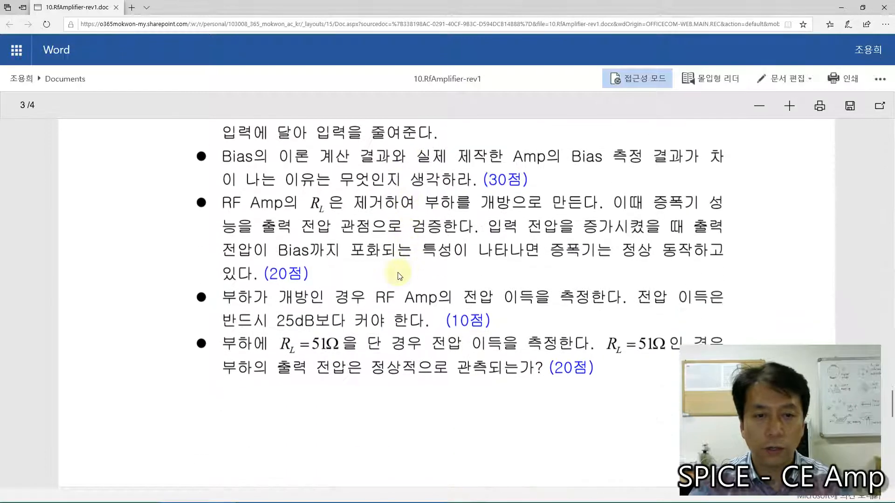
scroll(400, 276, "down", 1)
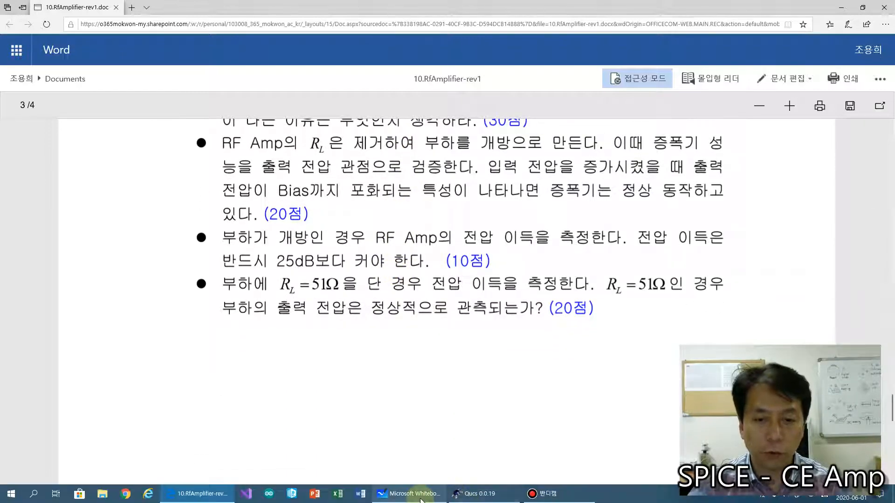
mouse_move(421, 500)
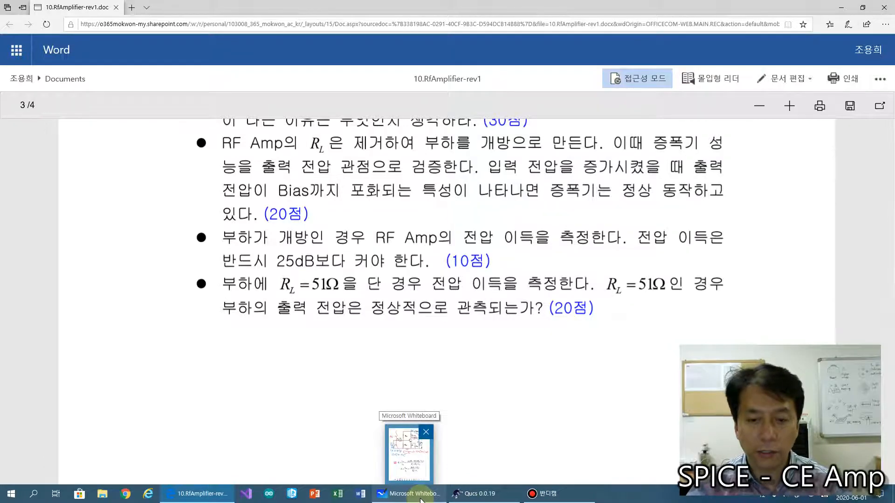
left_click(473, 493)
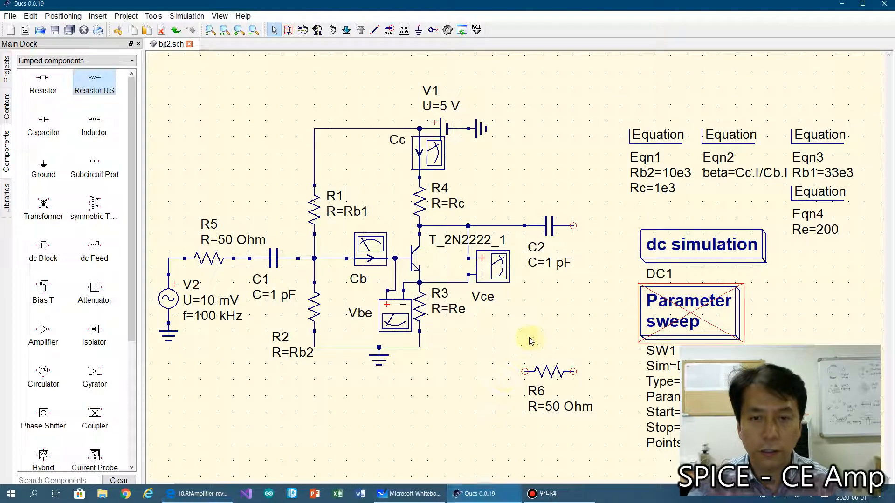
Step: Set the resistance of the new resistor R6 to 1 kOhm
double_click(551, 371)
double_click(467, 250)
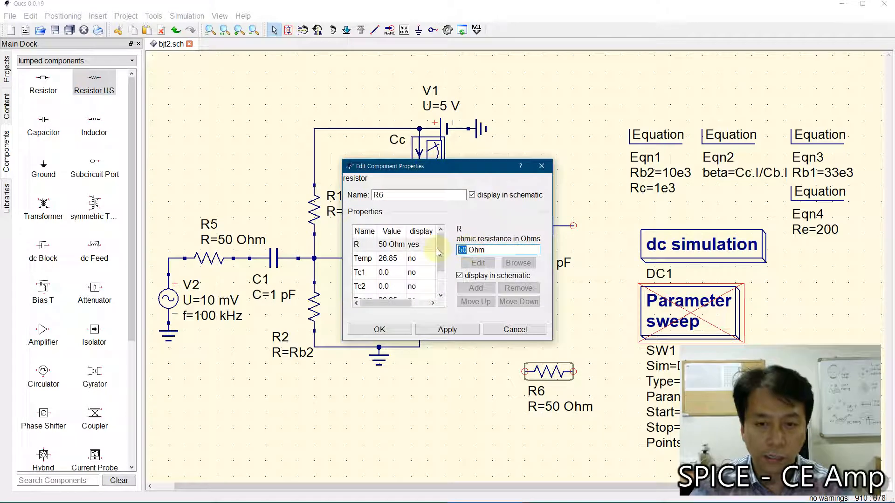
type("1 k")
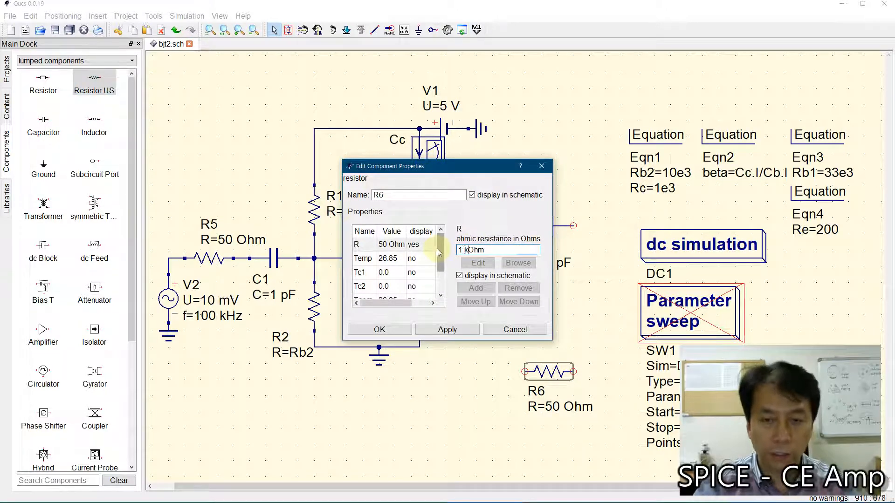
left_click(380, 330)
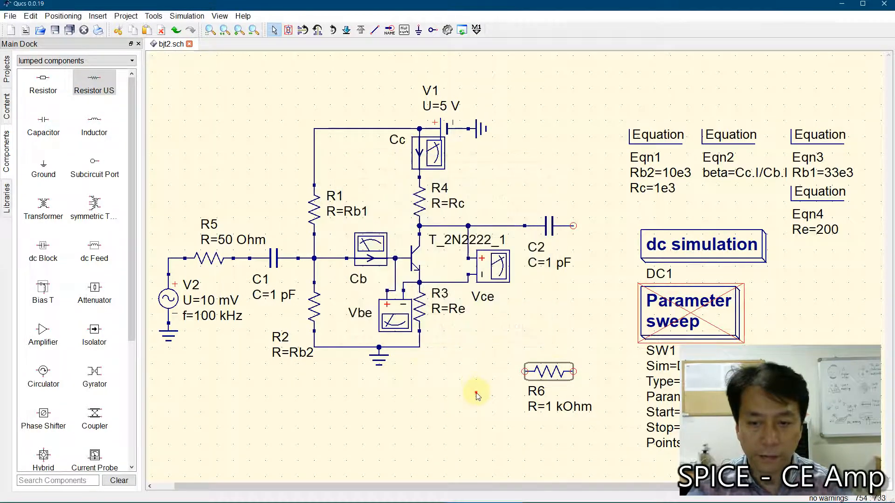
Step: Rotate the load resistor R6 to vertical and connect its upper end to the free terminal of C2
left_click(548, 371)
key("ctrl+r")
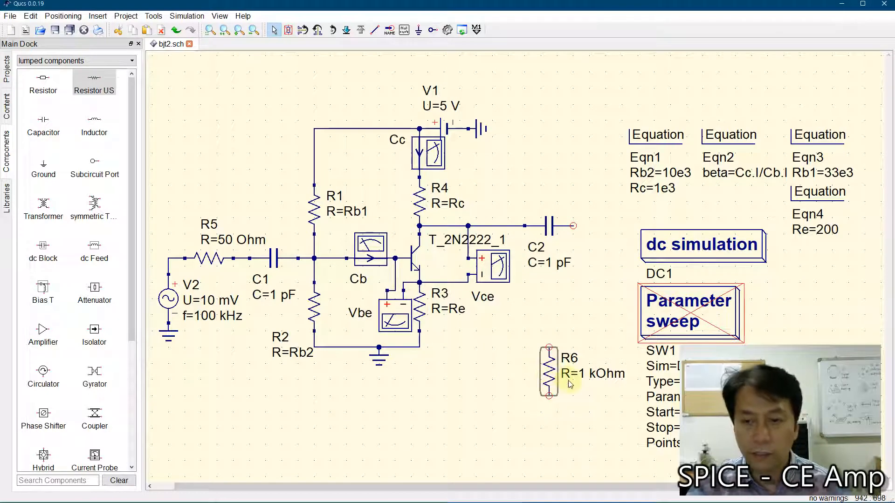
left_click(536, 373)
left_click(544, 372)
mouse_move(564, 323)
left_mouse_down()
mouse_move(569, 252)
mouse_move(580, 293)
mouse_move(575, 330)
left_mouse_up()
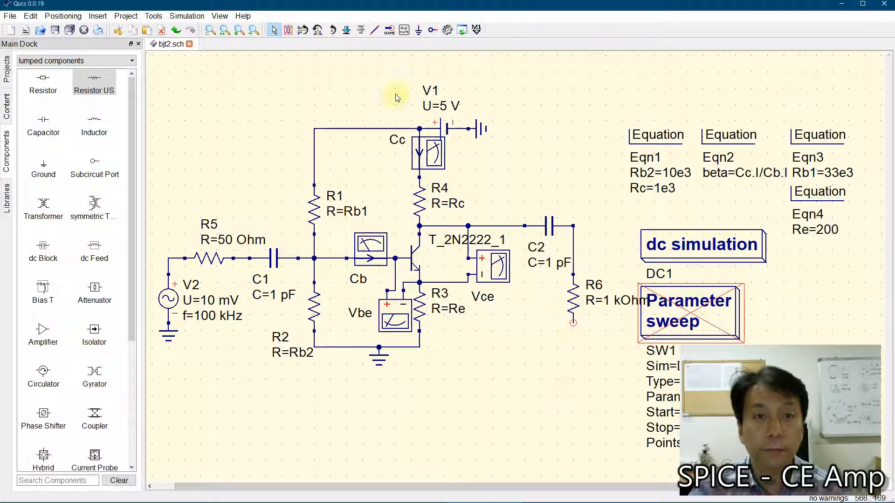
Step: Attach a ground to the lower end of the load resistor R6
left_click(418, 30)
left_click(577, 332)
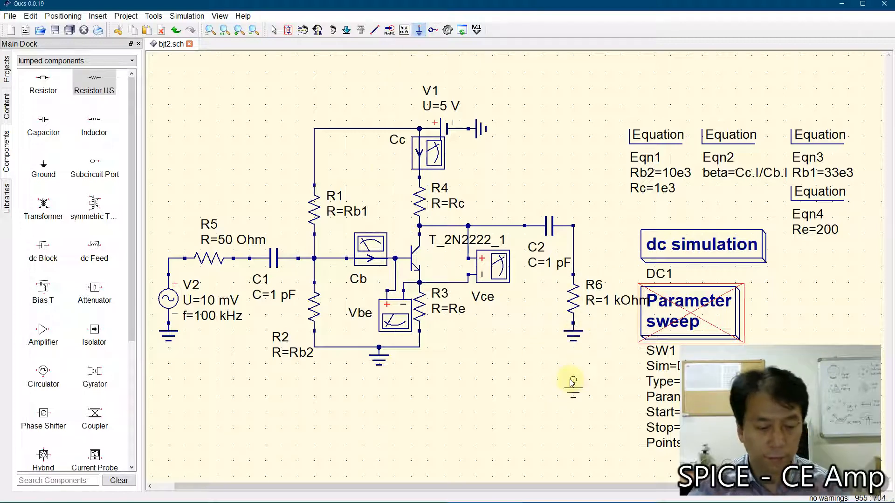
key("Escape")
Step: Move the four equation blocks together up and to the left, beside the V1 supply
left_click_drag(587, 87, 861, 249)
left_click_drag(657, 139, 522, 105)
left_click(591, 189)
Step: Shift the Parameter sweep block slightly right and the dc simulation block slightly up and left
left_click_drag(686, 322, 702, 316)
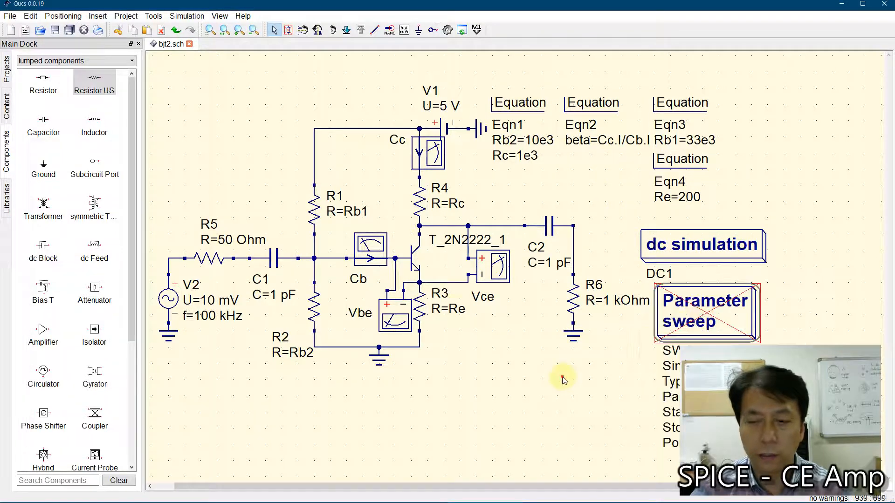
left_click(210, 30)
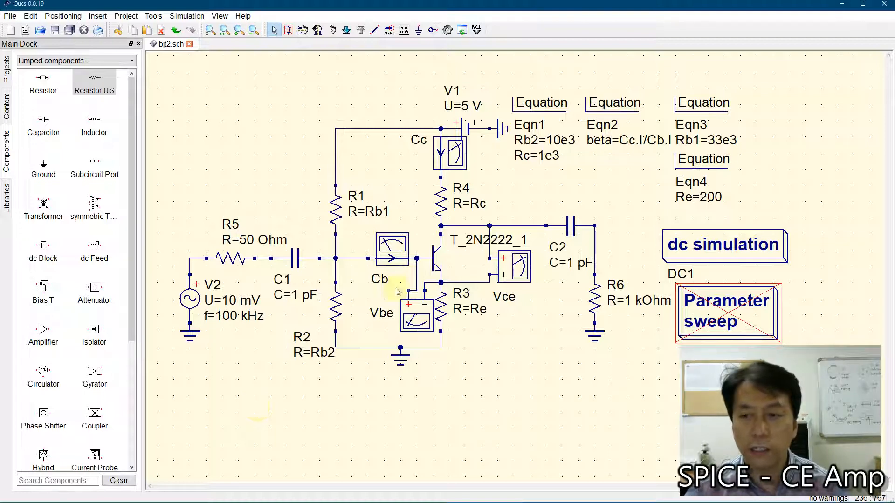
left_click(703, 236)
left_click_drag(703, 235, 696, 228)
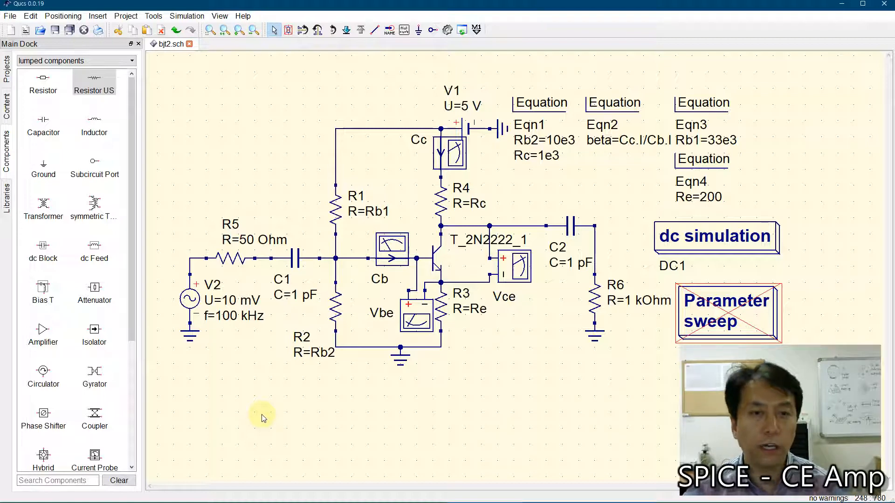
Step: Place a voltage probe above the R5 and C1 input branch and shift it slightly right
left_click(26, 61)
left_click(29, 80)
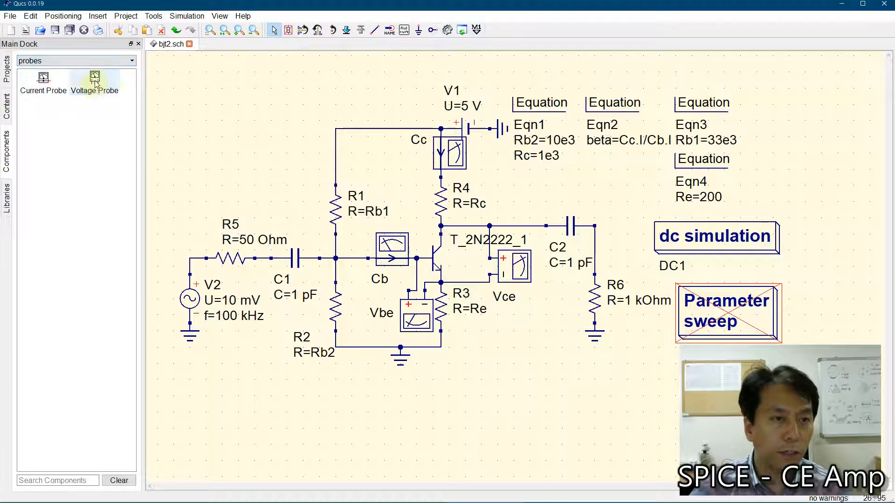
left_click(93, 80)
left_click(285, 162)
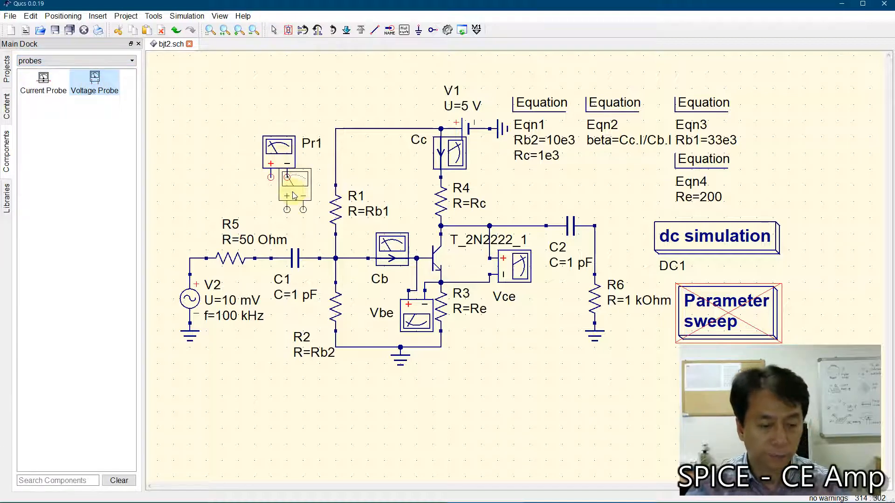
key("Escape")
left_click_drag(286, 172, 294, 172)
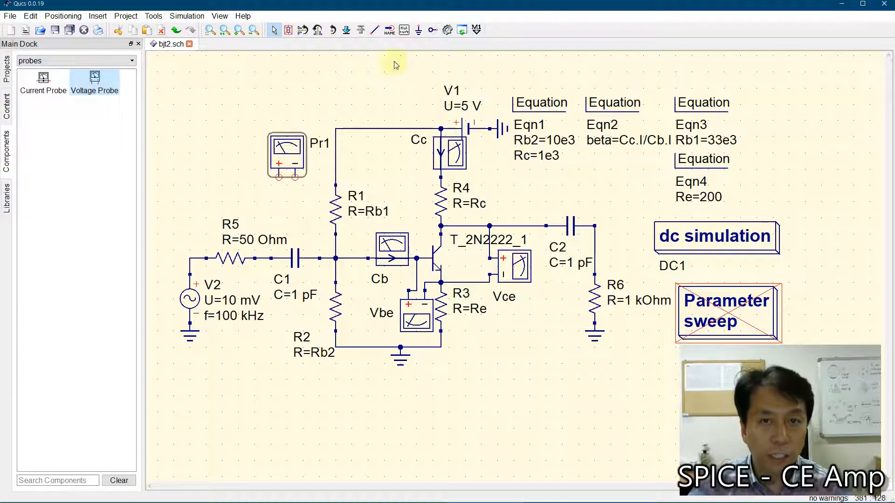
Step: Attach a ground to the negative terminal of the voltage probe Pr1
left_click(419, 30)
left_click(295, 178)
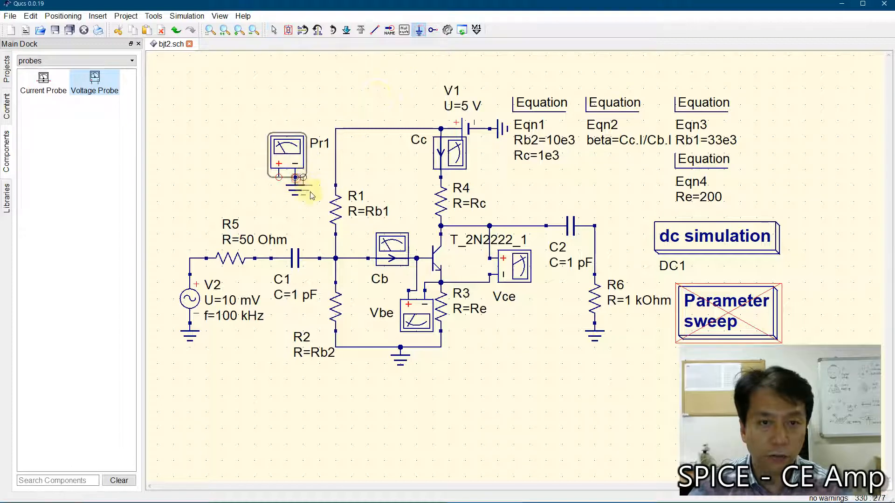
key("Escape")
left_click(374, 30)
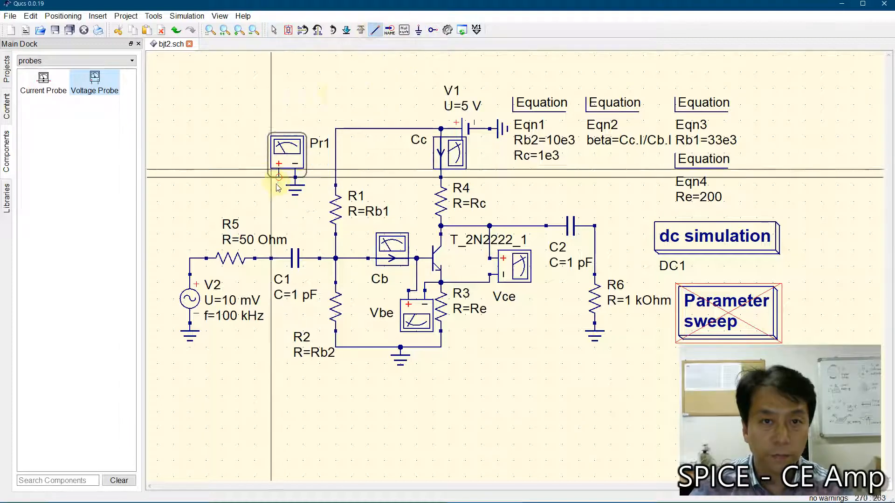
left_click(279, 177)
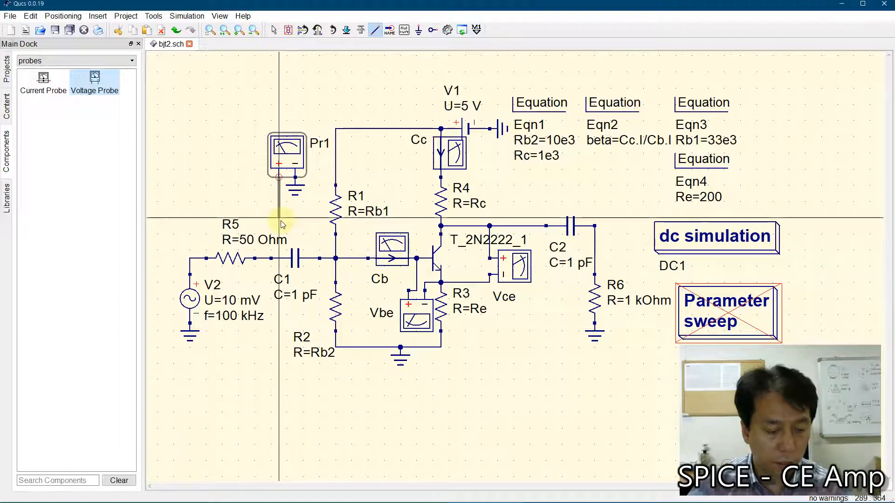
key("Escape")
key("Escape")
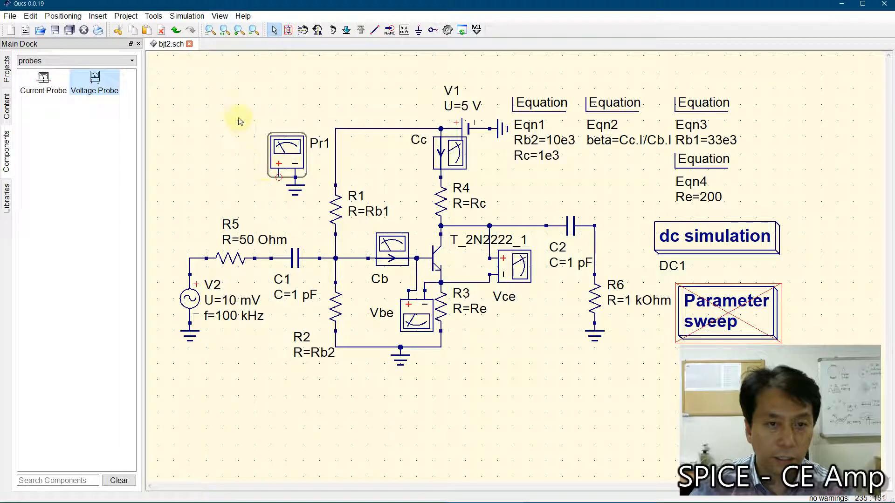
Step: Move the probe Pr1 with its ground slightly left and wire its positive terminal to the node between R5 and C1
left_click_drag(241, 107, 329, 212)
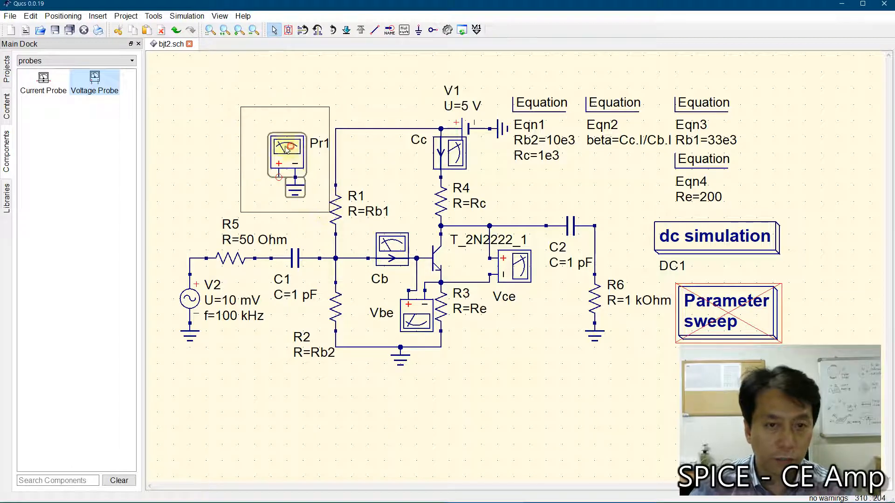
left_click_drag(292, 149, 283, 155)
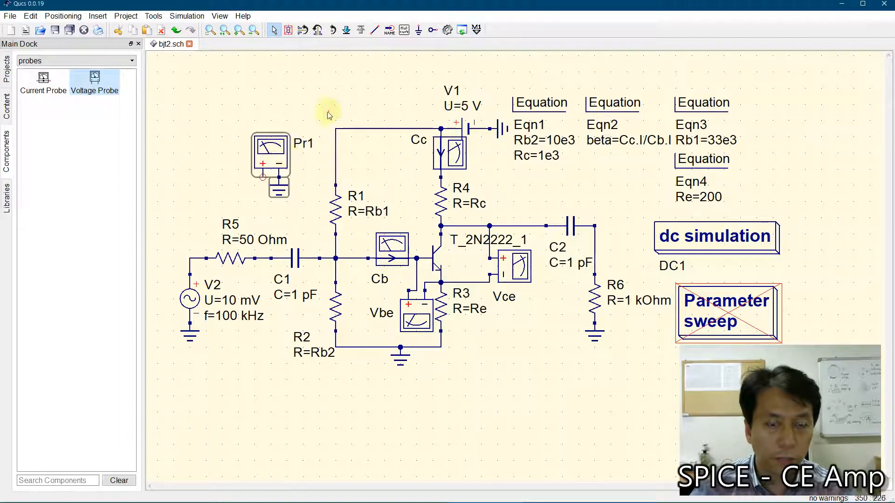
left_click(374, 30)
left_click(264, 181)
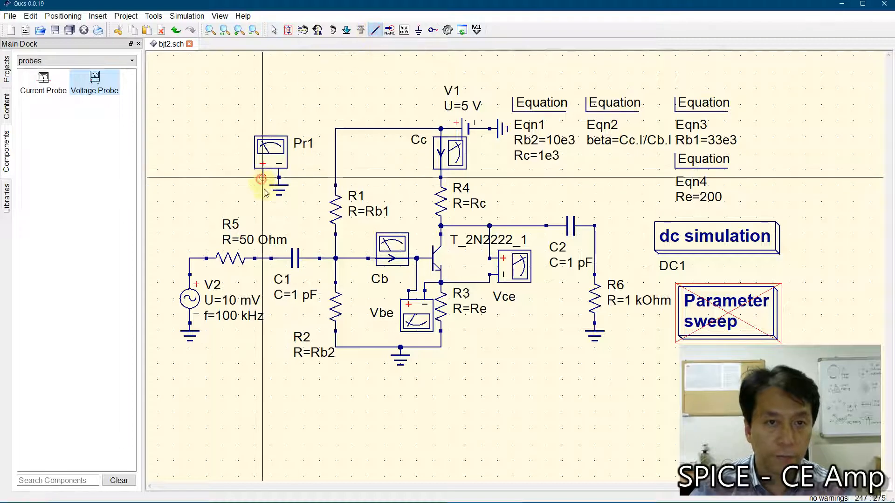
left_click(264, 259)
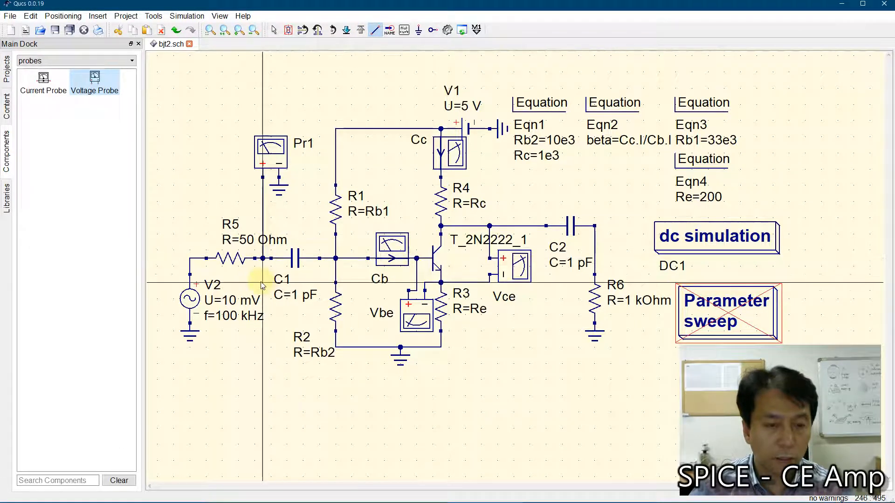
Step: Rename the input voltage probe Pr1 as vin
key("Escape")
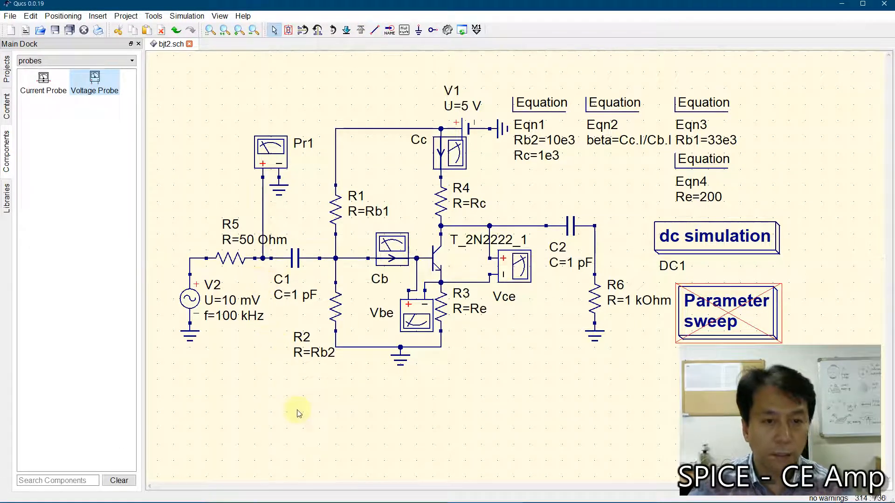
double_click(271, 152)
left_click_drag(382, 192, 329, 196)
type("vi")
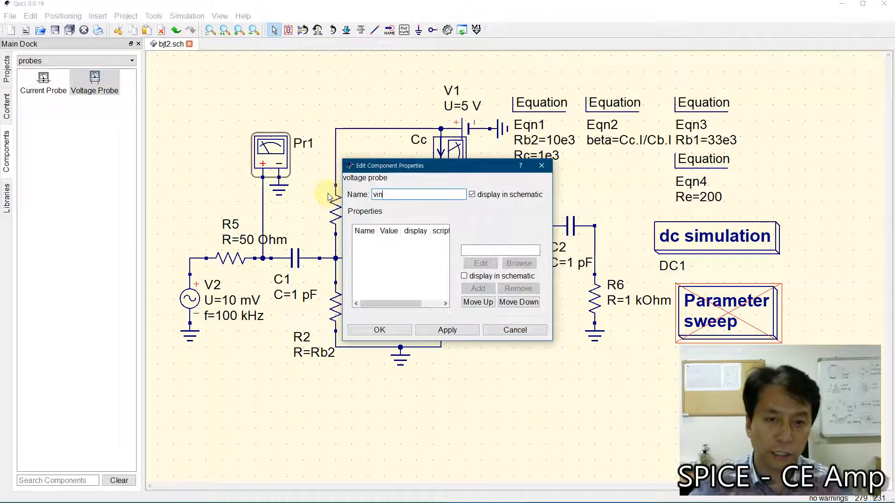
type("n")
left_click(372, 330)
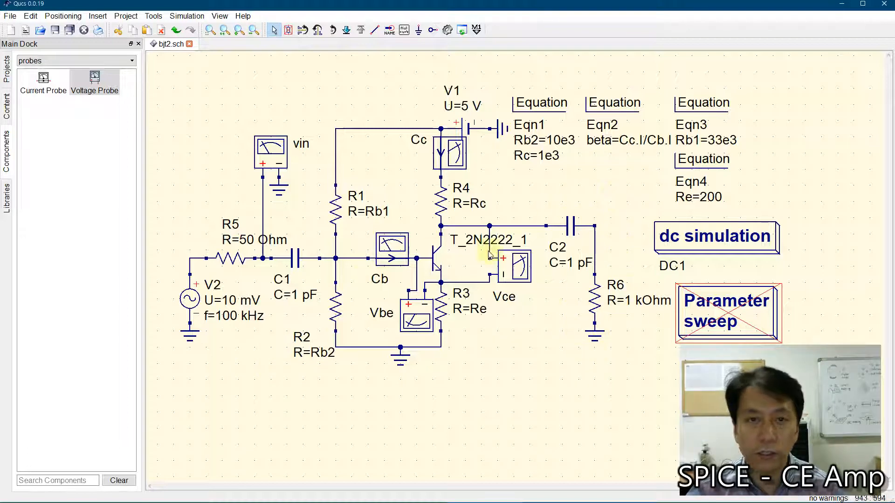
Step: Place a voltage probe with its positive terminal on the node between C2 and R6, and name it vout
left_click(94, 79)
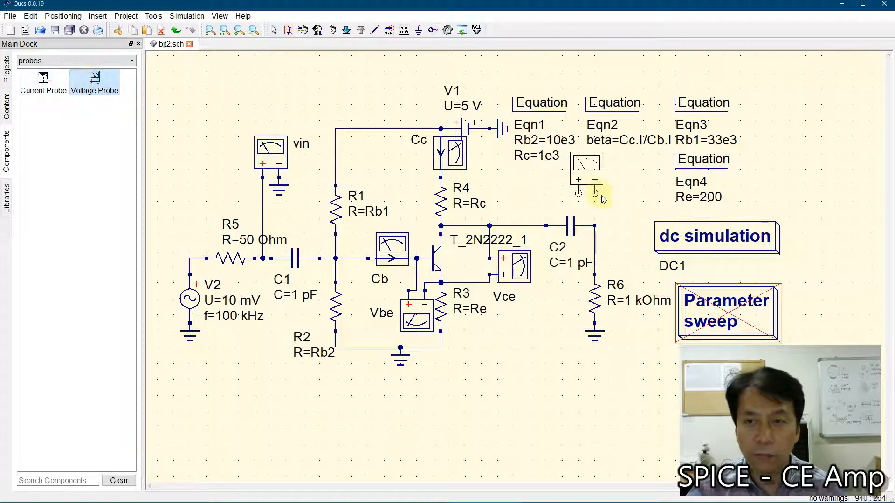
left_click(602, 216)
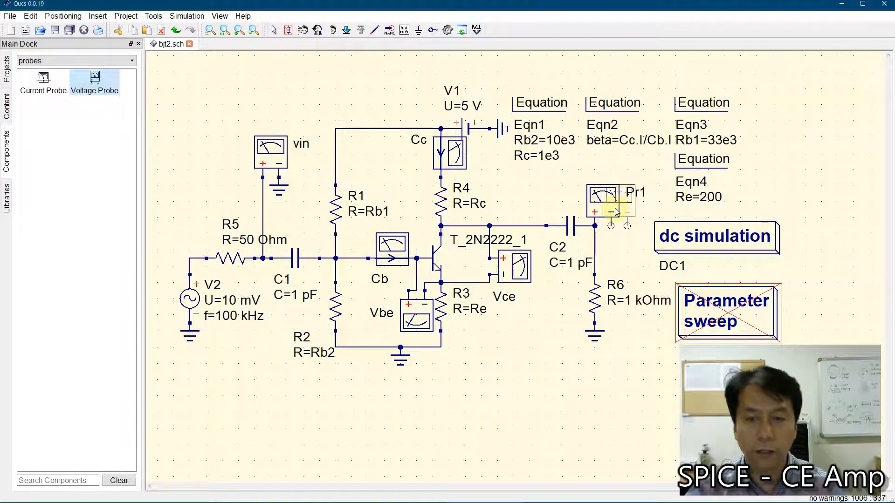
key("Escape")
double_click(602, 198)
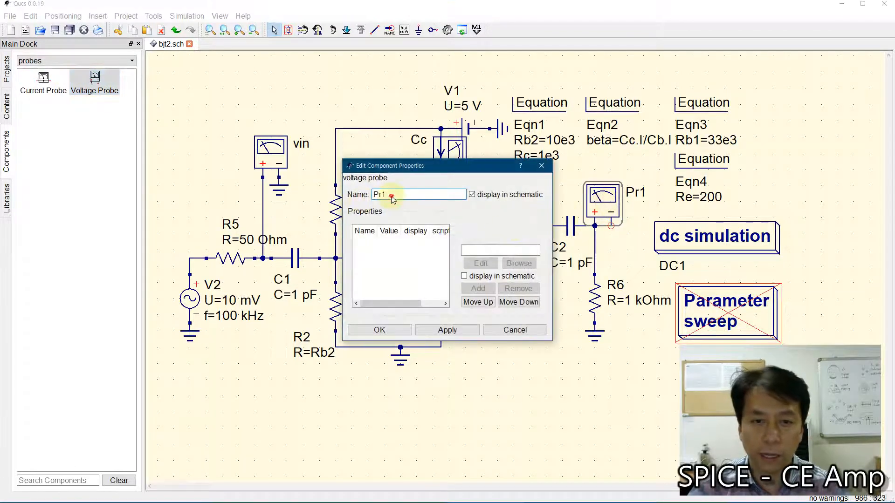
double_click(390, 194)
type("vout")
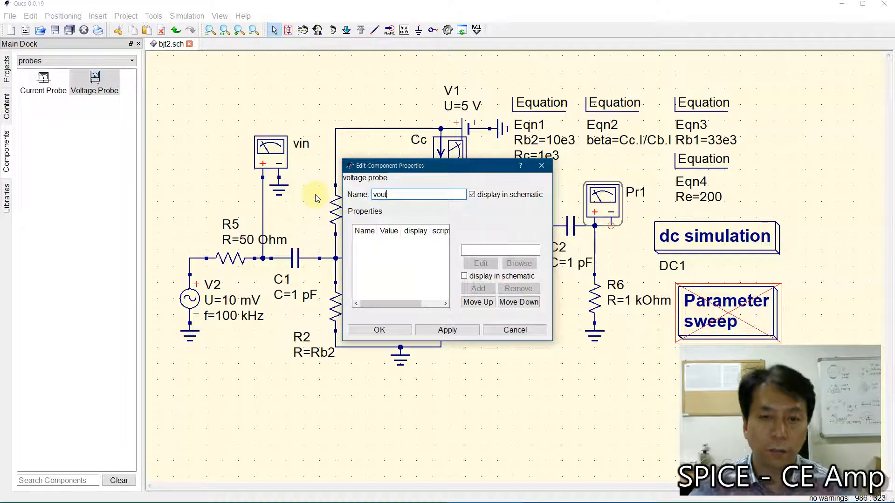
left_click(379, 330)
left_click(401, 85)
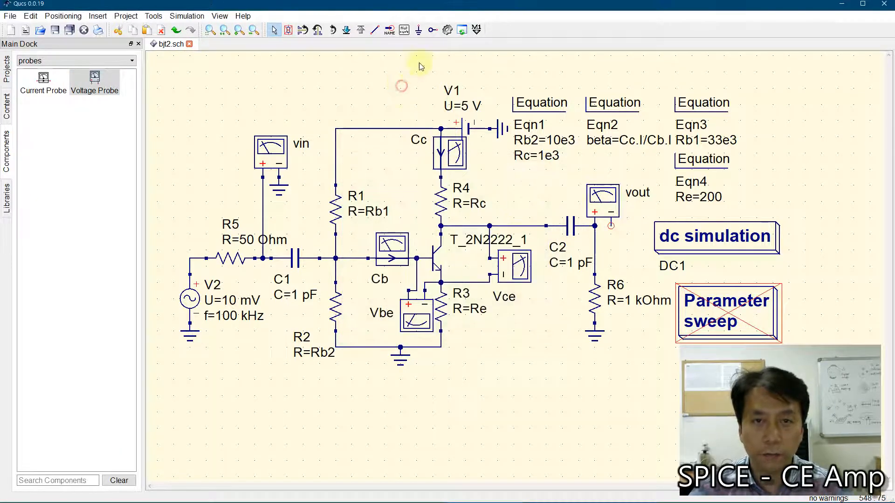
Step: Attach a ground to the negative terminal of the vout probe
left_click(418, 30)
left_click(611, 227)
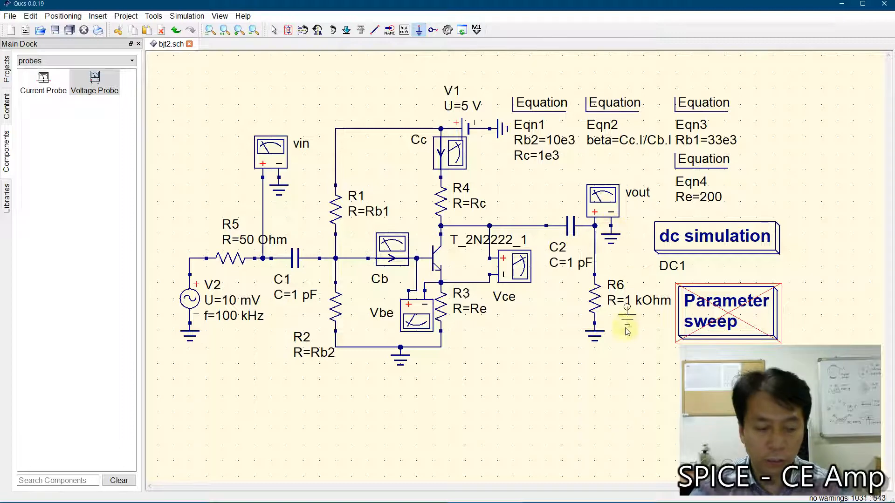
key("Escape")
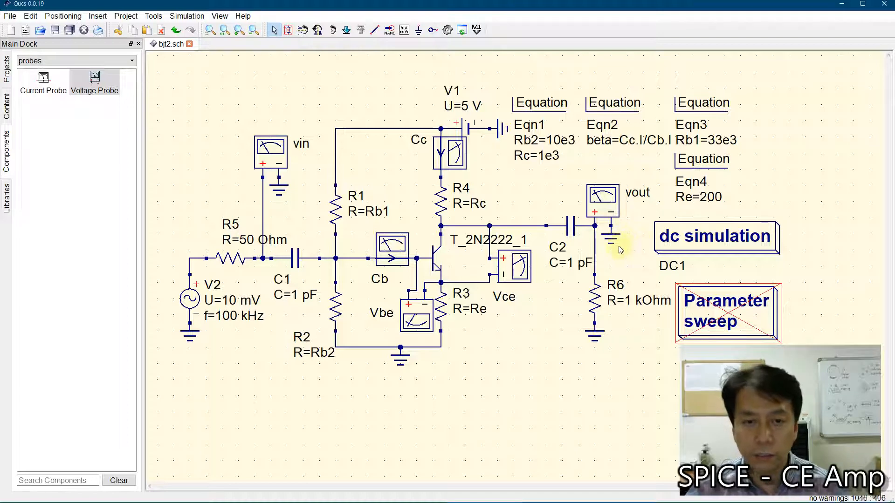
Step: Move the vin probe together with its ground slightly down, closer to the R5 and C1 branch
left_click_drag(221, 113, 315, 196)
left_click_drag(270, 149, 271, 182)
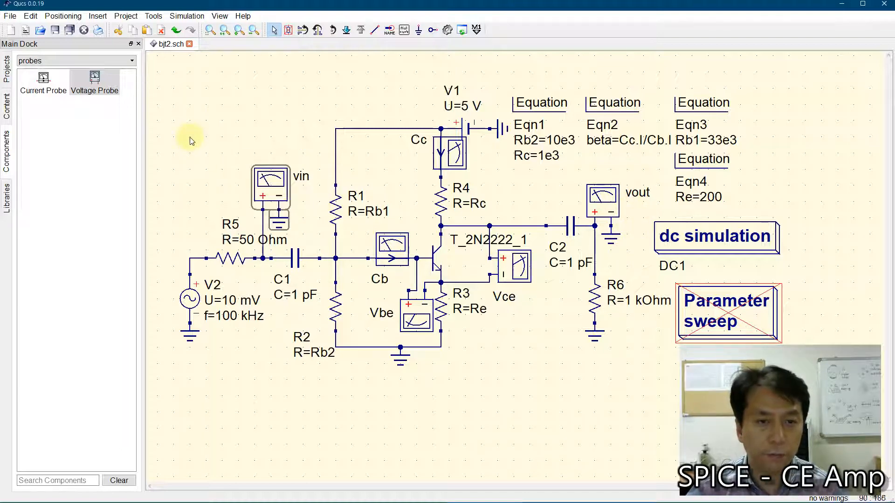
left_click(191, 140)
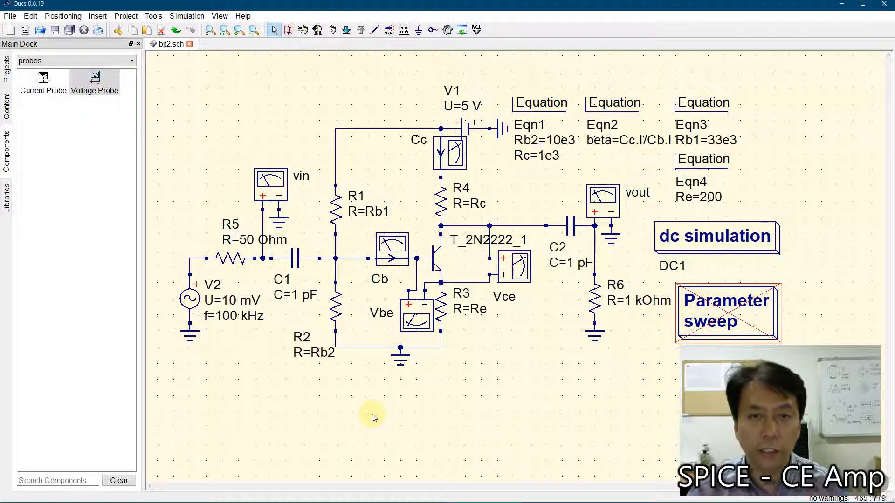
Step: Place a new equation block above the vin probe and shift it slightly up and right
left_click(405, 29)
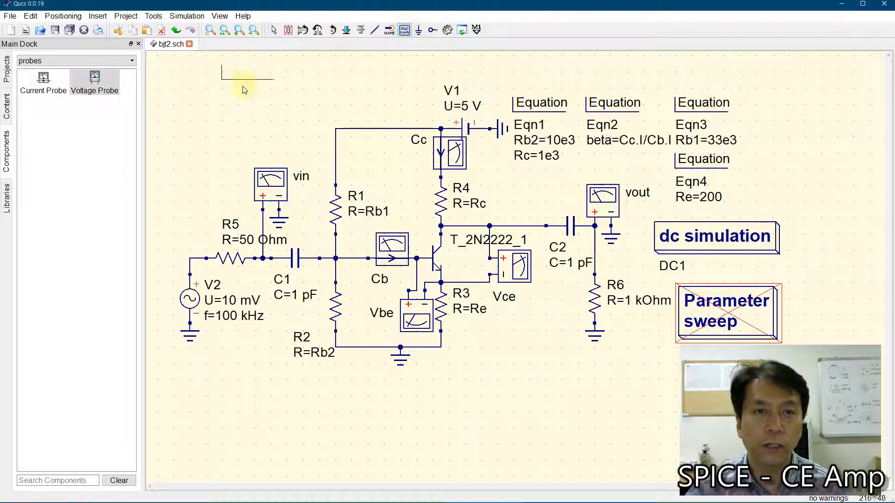
left_click(226, 104)
key("Escape")
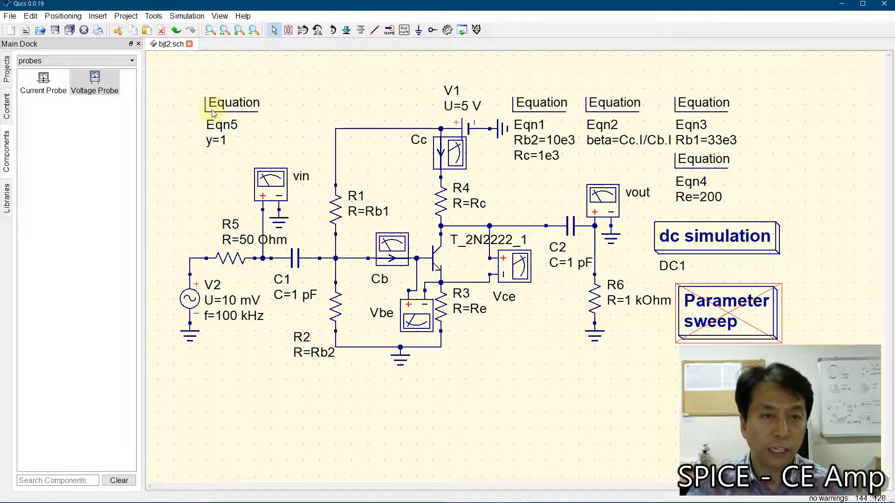
left_click_drag(219, 106, 230, 93)
Step: Name the variable of the new equation block av and enter vout.v/vin.v as its expression
double_click(230, 92)
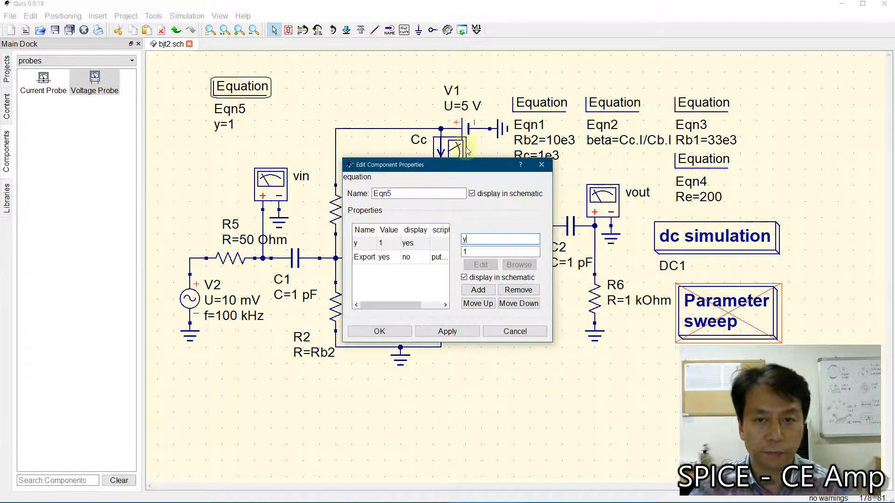
type("a")
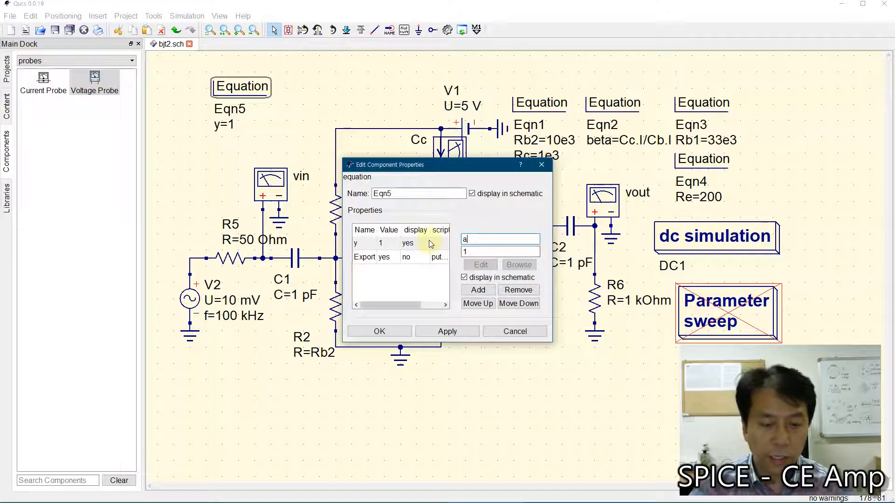
type("v")
left_click(491, 252)
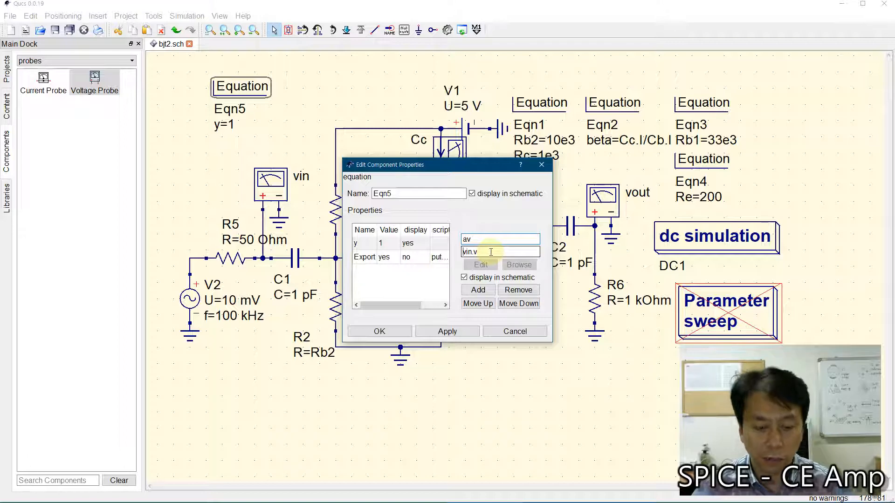
type("ut.v/")
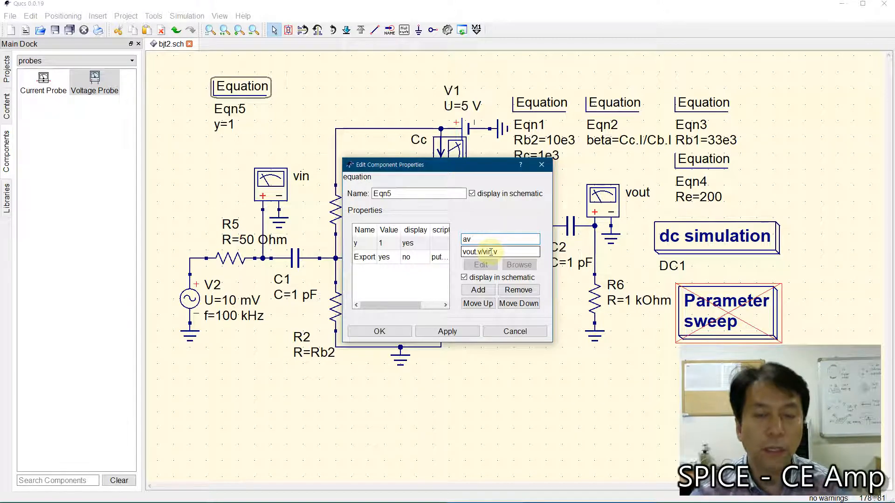
Step: Convert the av expression to decibels as 20*log10(abs(vout.v/vin.v)), and shift the equation block slightly up
type("abs(")
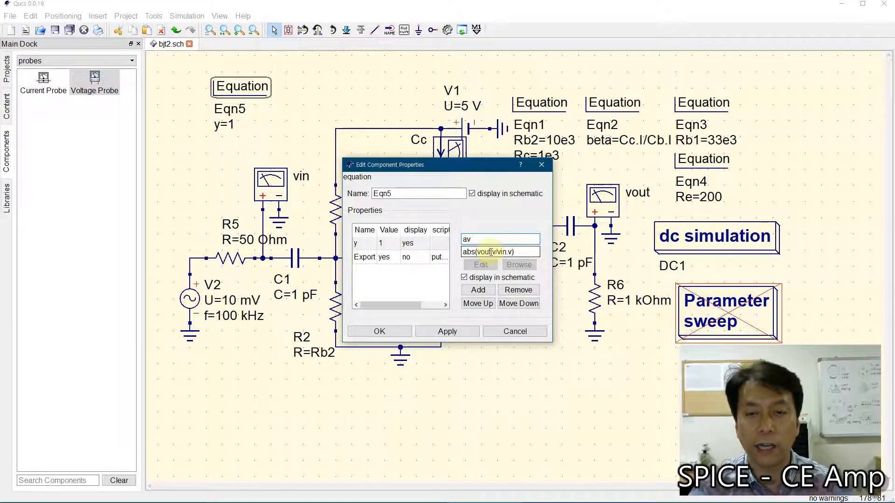
type("20*log(")
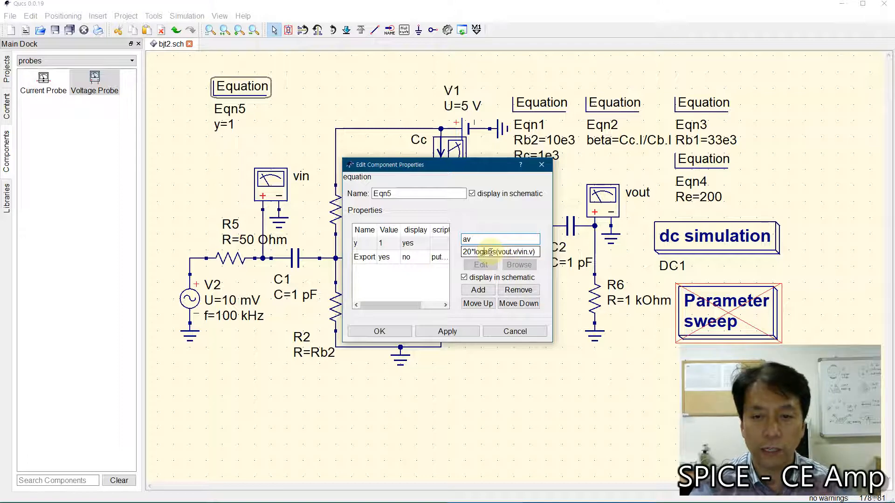
key("Left")
type("10")
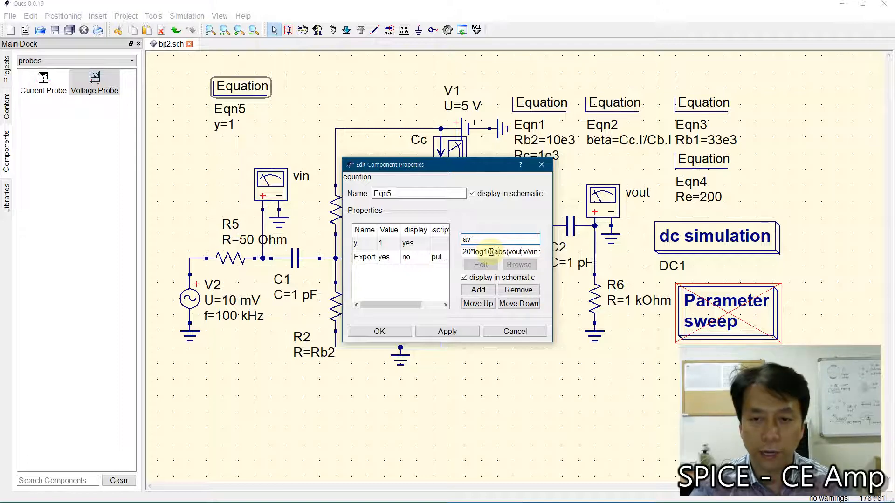
key("End")
type("))")
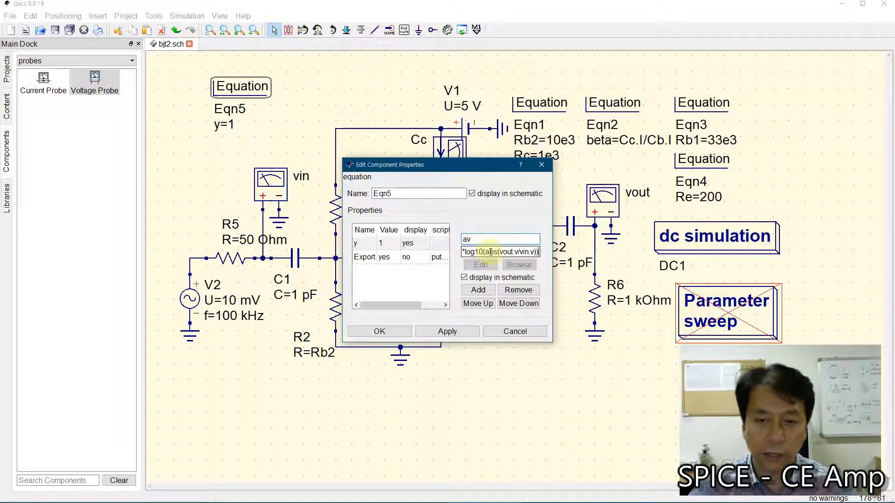
left_click(446, 332)
left_click(379, 332)
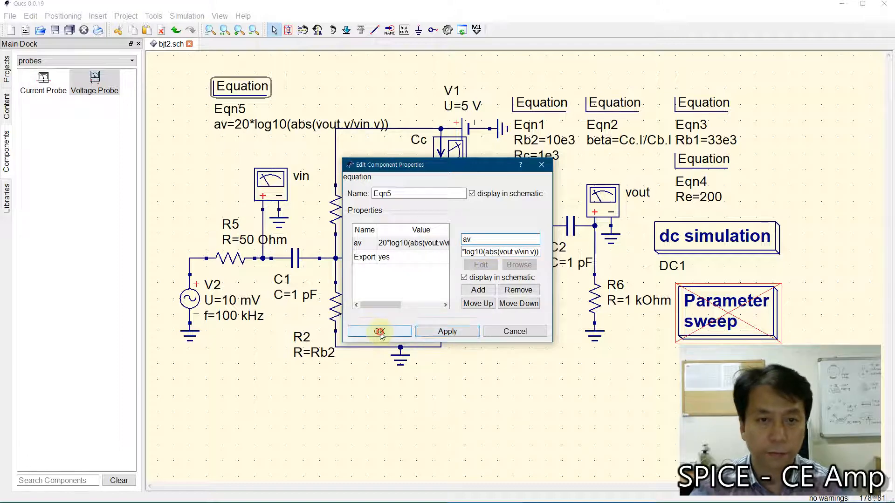
left_click_drag(239, 85, 239, 75)
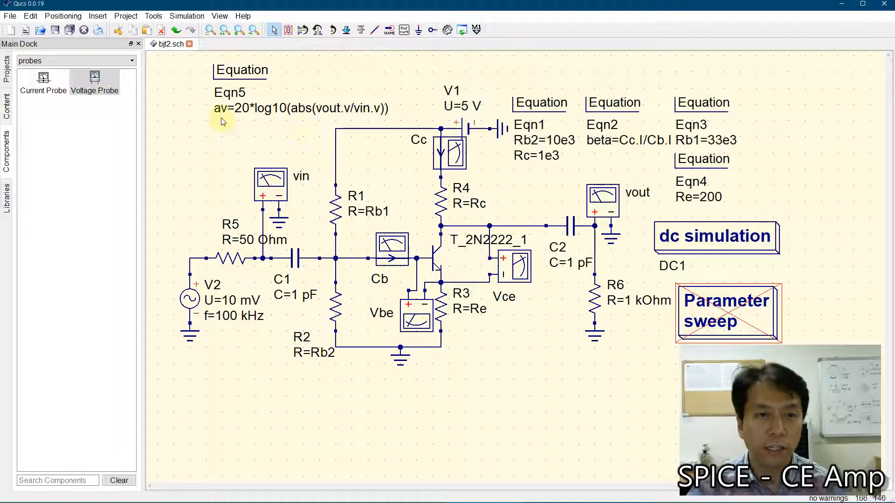
Step: Add a second variable named pv to the Eqn5 equation block
double_click(235, 72)
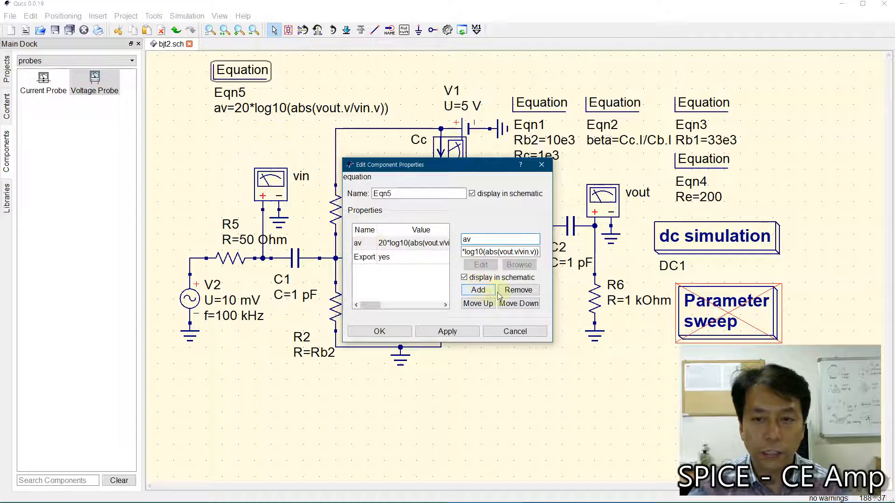
double_click(466, 239)
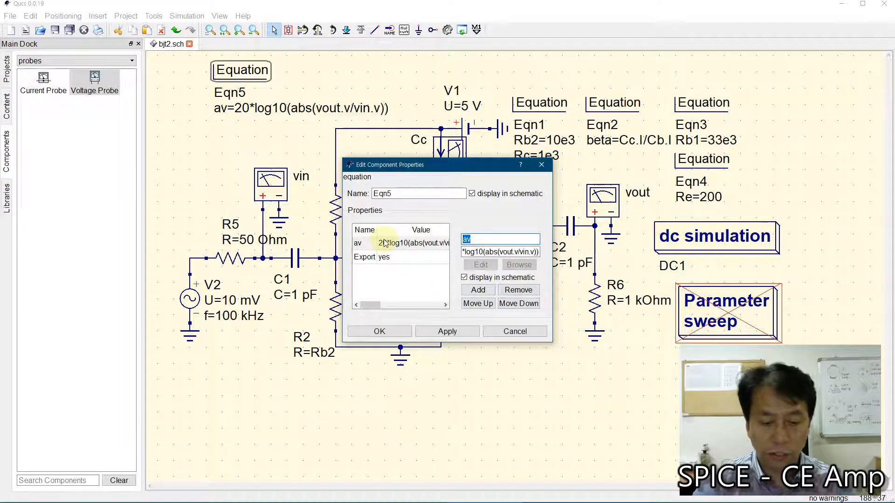
type("pv")
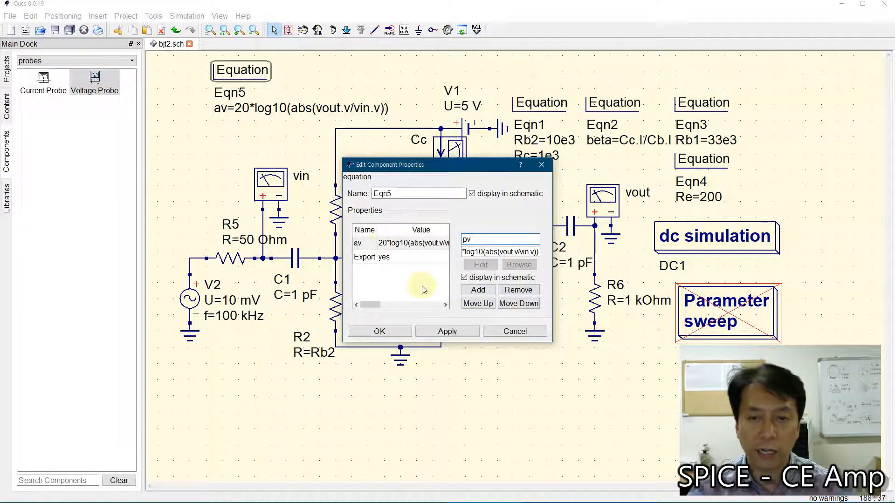
left_click(478, 290)
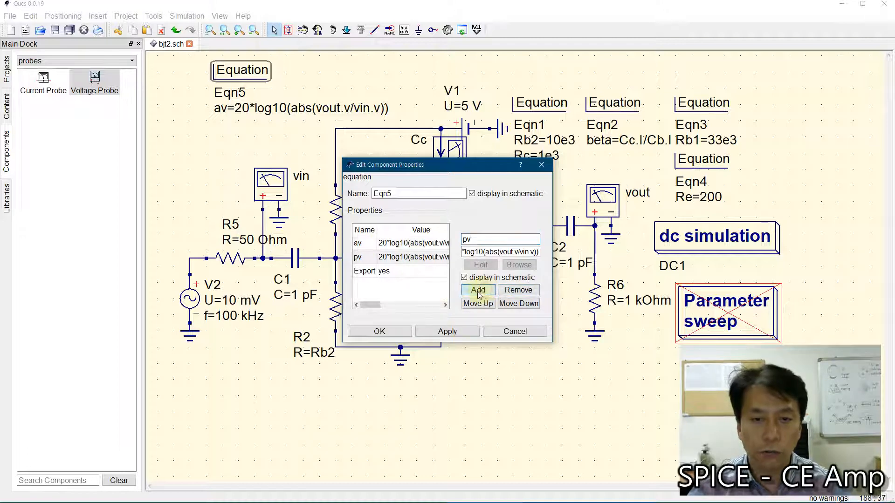
Step: Strip the 20*log10 wrapper from the pv expression, leaving abs(vout.v/vin.v)
left_click(484, 253)
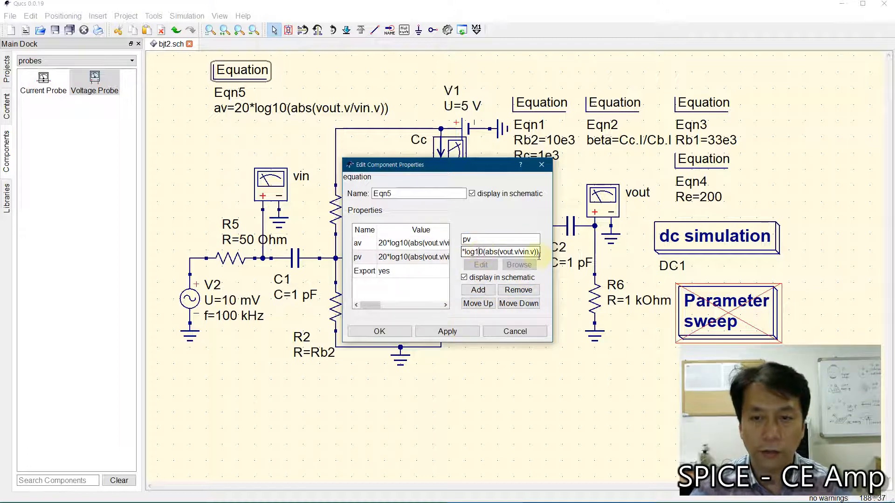
key("BackSpace")
key("BackSpace")
key("BackSpace")
key("BackSpace")
key("BackSpace")
key("BackSpace")
key("BackSpace")
key("BackSpace")
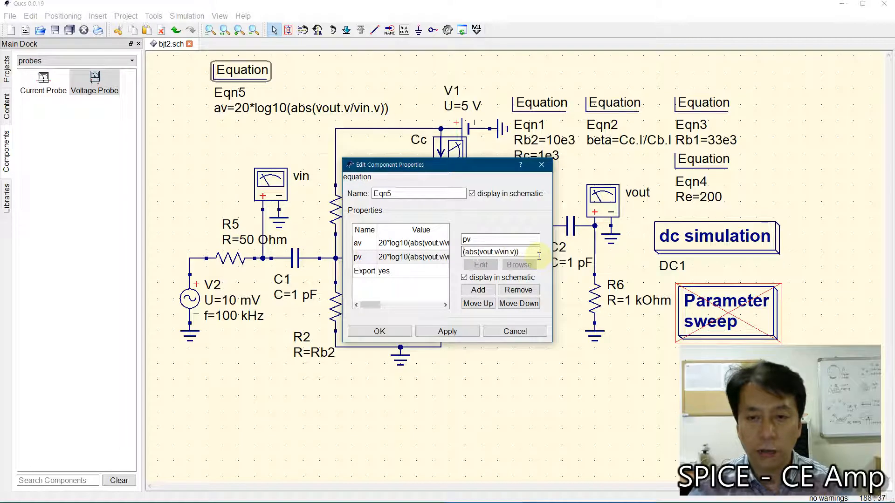
key("Delete")
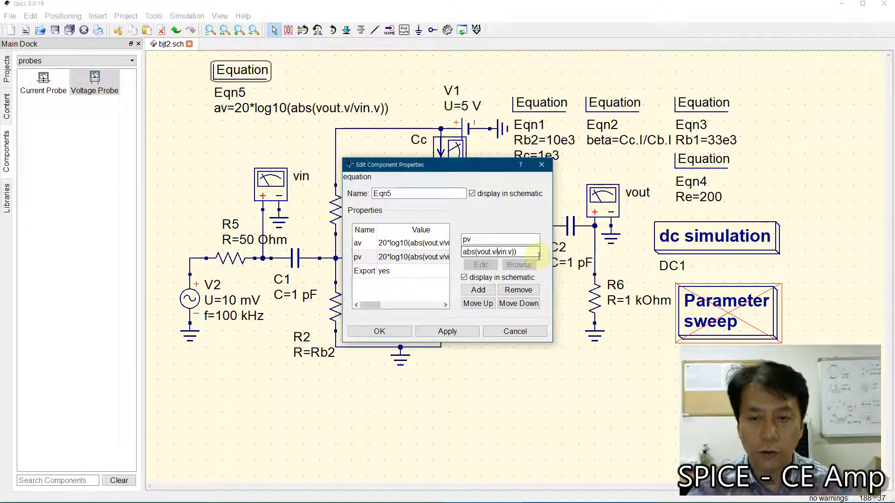
key("BackSpace")
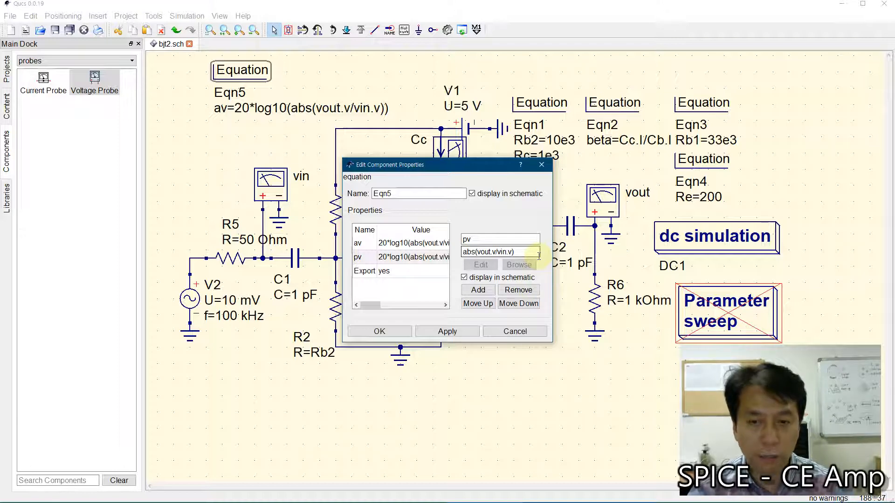
Step: Change the pv expression to angle(vout.v/vin.v)/pi*180, apply it, and shift the Eqn5 equation block slightly up
key("Home")
type("angle")
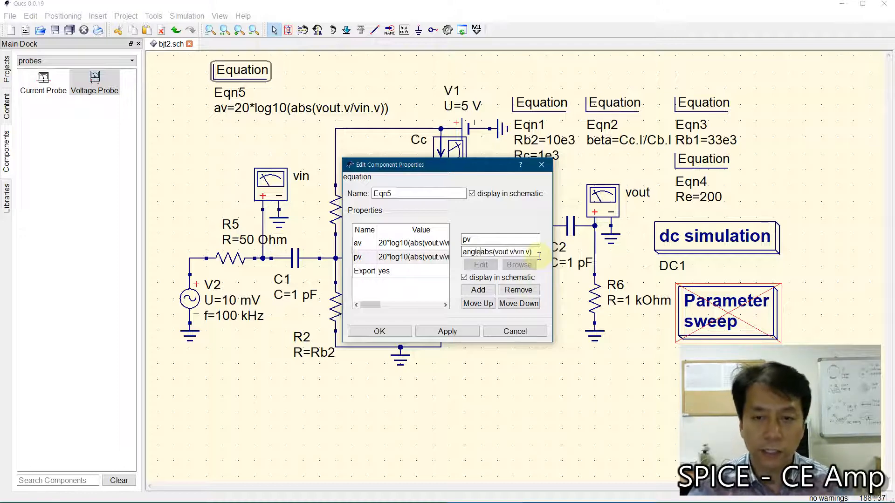
key("Delete")
key("Delete")
key("Delete")
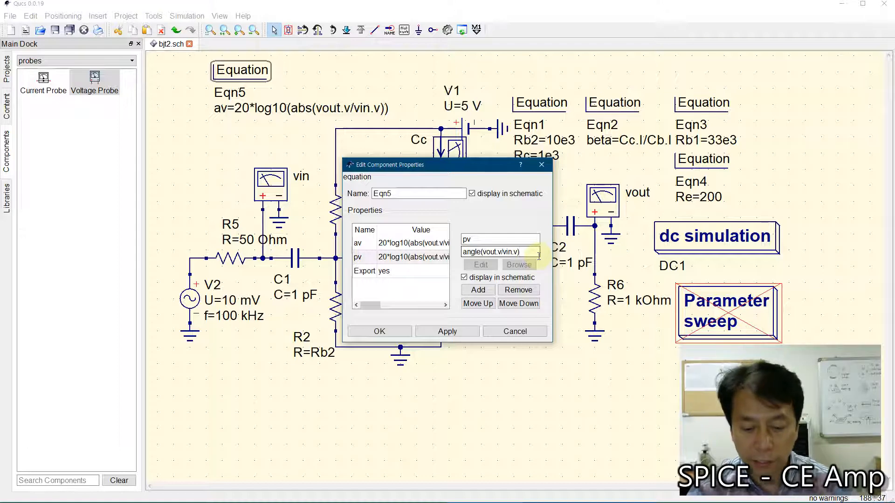
type("/pi*")
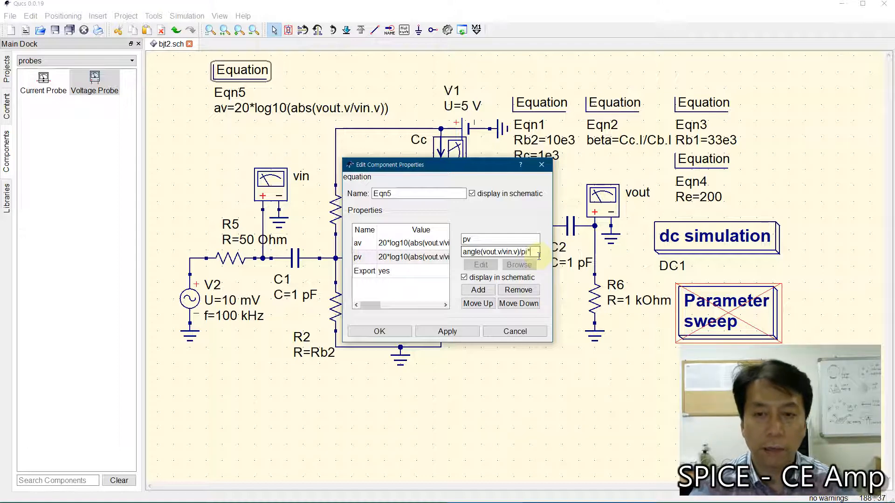
type("180")
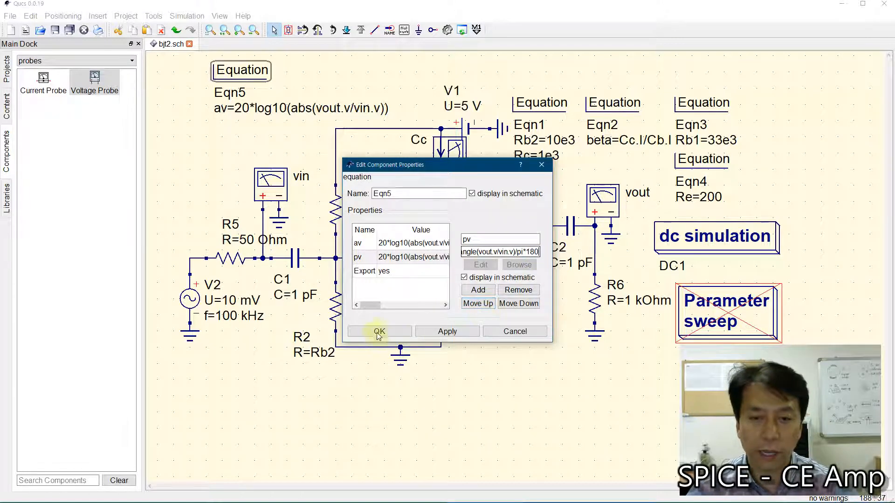
left_click(431, 334)
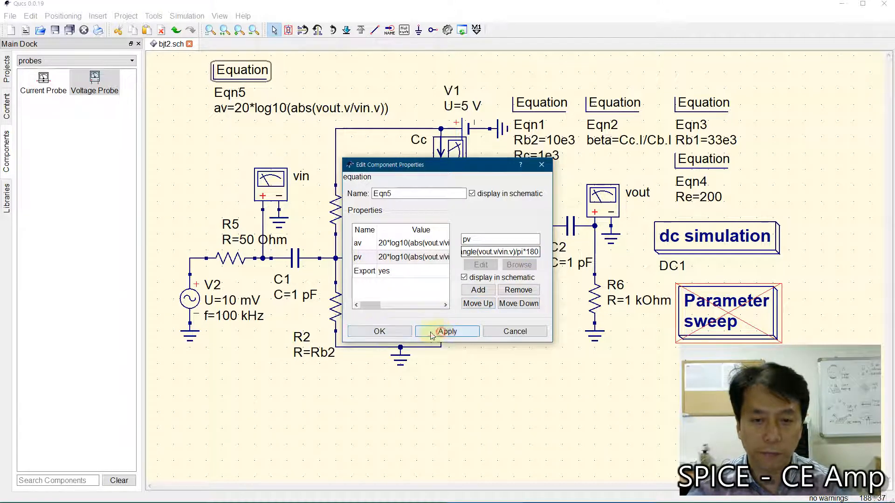
left_click(375, 331)
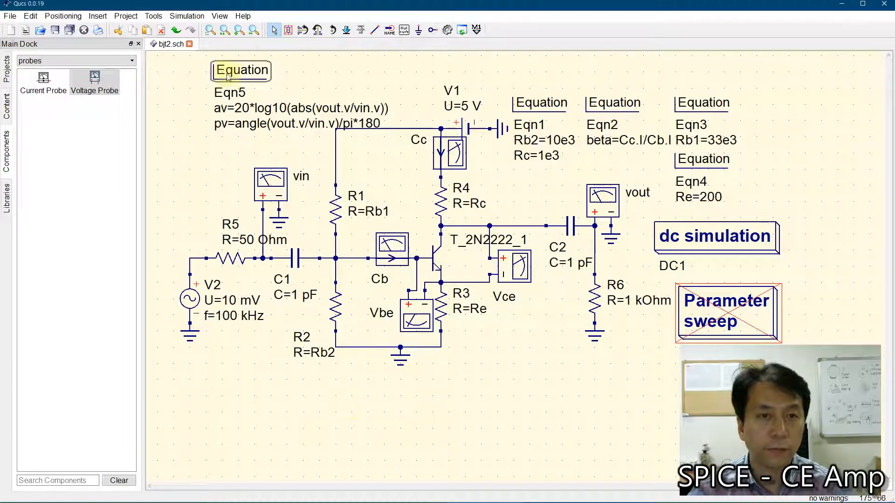
left_click_drag(229, 77, 229, 69)
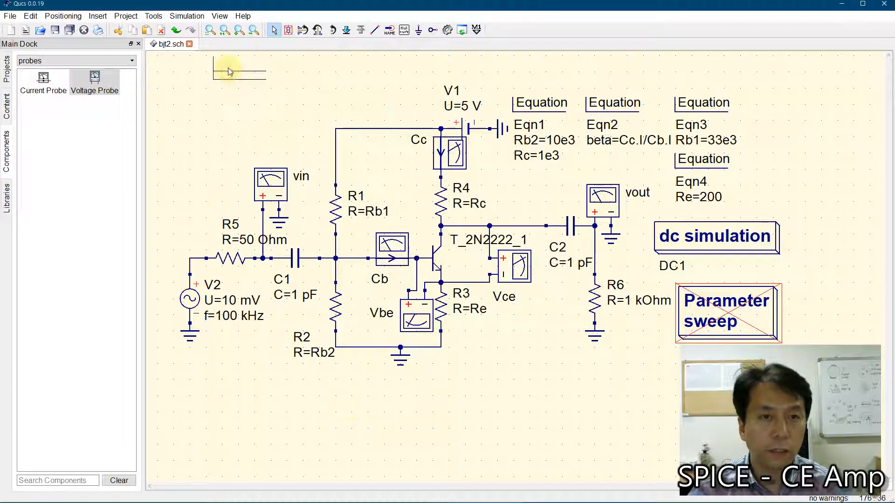
left_click(210, 30)
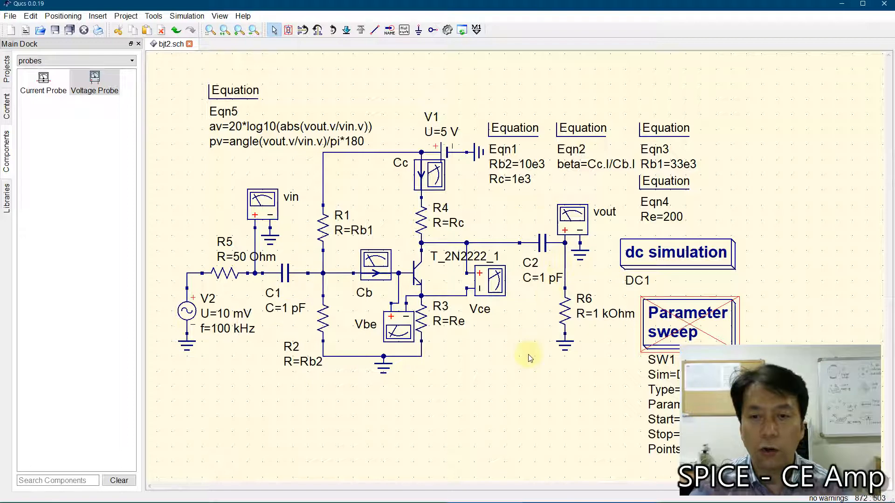
Step: Move capacitor C2 slightly away from the vout probe, towards the transistor's collector
left_click(542, 243)
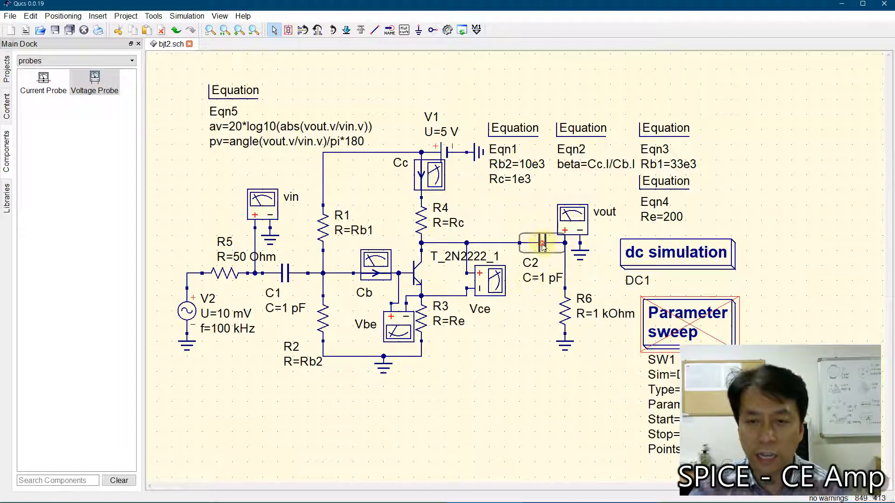
left_click_drag(542, 243, 527, 243)
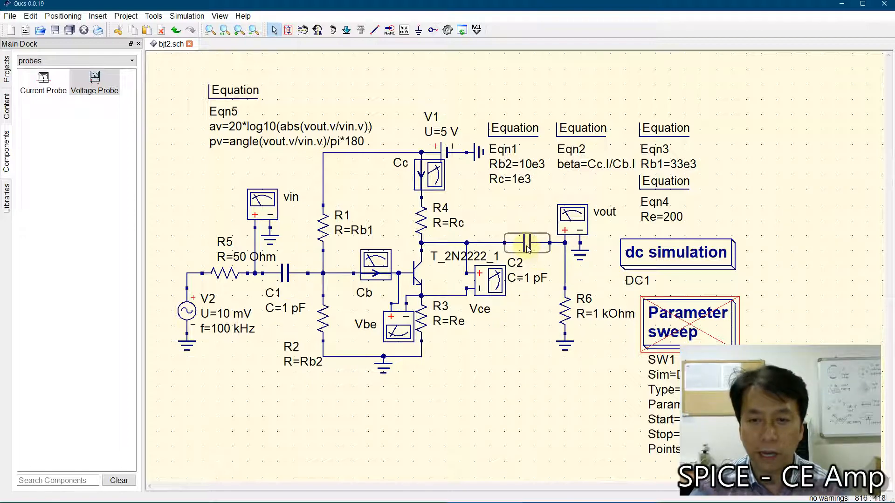
left_click(524, 340)
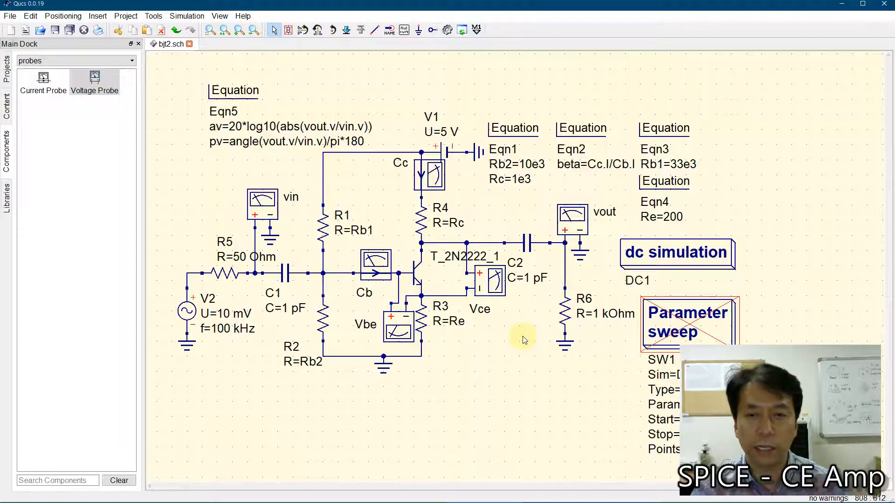
Step: Switch to Microsoft Whiteboard and handwrite the capacitor impedance Zc = 1/(jwC) in black below the voltage gain formulas
mouse_move(521, 501)
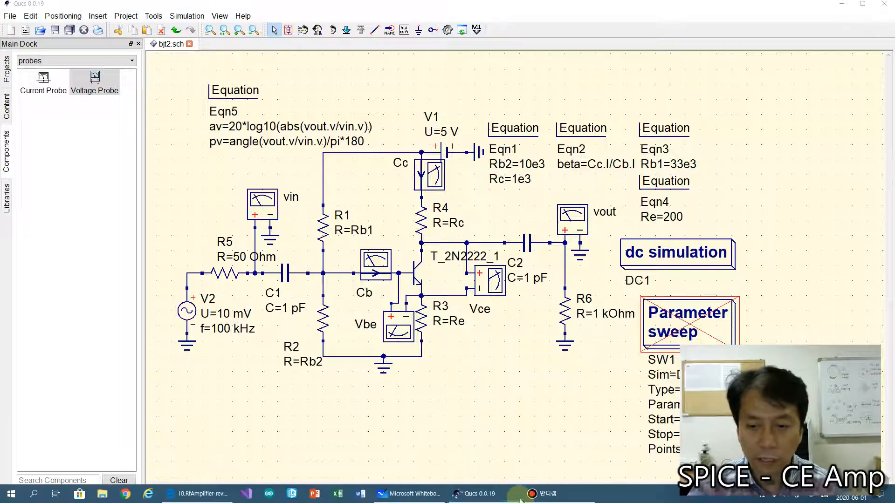
key("super")
left_click(418, 496)
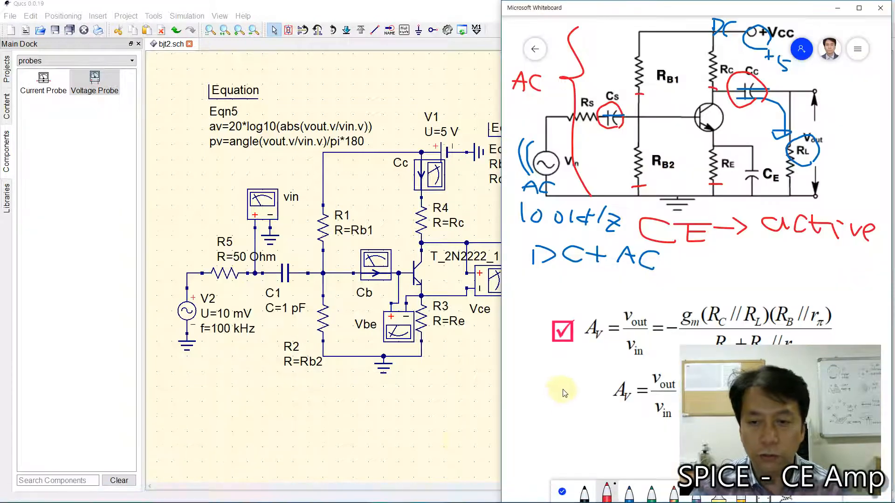
left_click(562, 490)
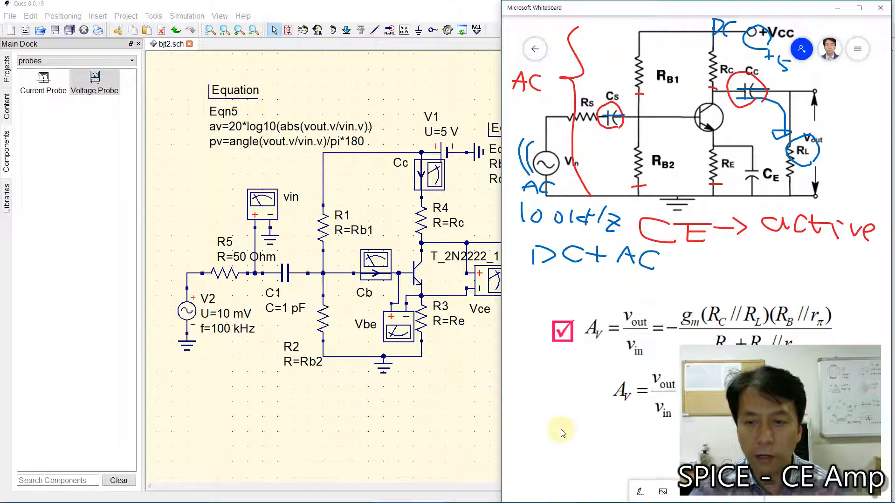
scroll(561, 432, "down", 3)
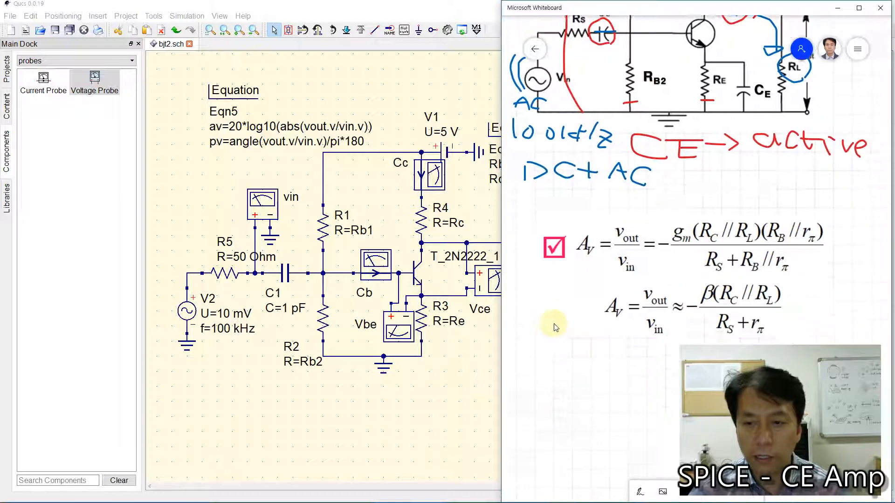
left_click(637, 493)
left_click(584, 491)
mouse_move(534, 290)
left_mouse_down()
mouse_move(559, 287)
mouse_move(563, 319)
mouse_move(601, 302)
mouse_move(619, 336)
mouse_move(665, 326)
mouse_move(685, 333)
left_mouse_up()
left_click(625, 308)
left_click_drag(629, 298, 685, 308)
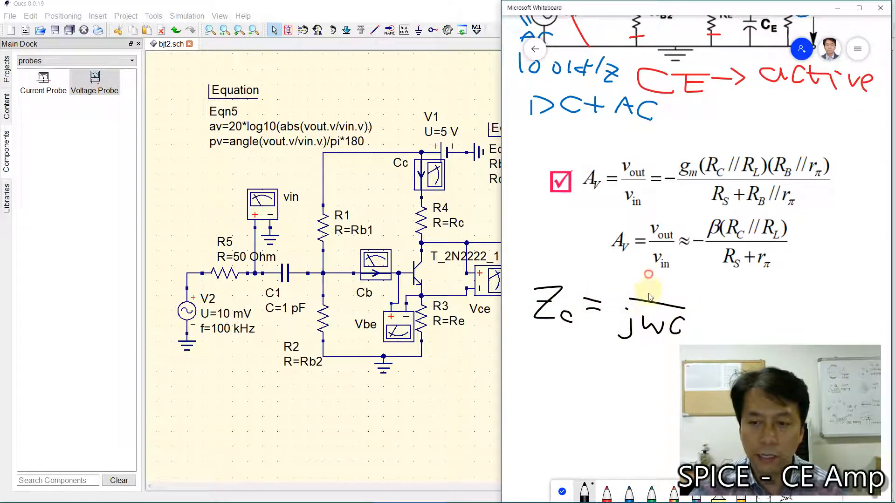
left_click_drag(648, 275, 648, 292)
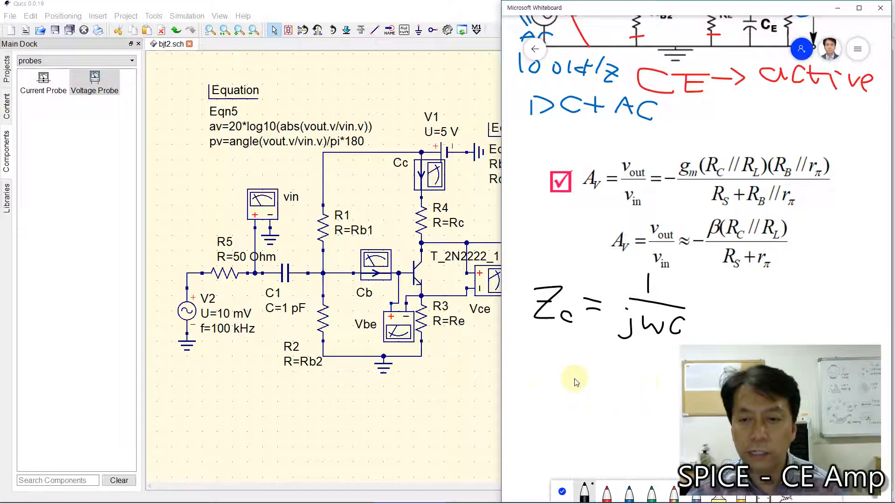
Step: Handwrite the impedance magnitude |Zc| = 1/(wC) below the Zc equation
mouse_move(532, 363)
left_mouse_down()
mouse_move(550, 362)
mouse_move(536, 382)
mouse_move(566, 388)
left_mouse_up()
left_click_drag(576, 356, 577, 396)
left_click_drag(521, 354, 522, 394)
mouse_move(600, 368)
left_mouse_down()
mouse_move(655, 379)
mouse_move(670, 394)
left_mouse_up()
mouse_move(632, 368)
left_mouse_down()
mouse_move(672, 377)
mouse_move(649, 369)
left_mouse_up()
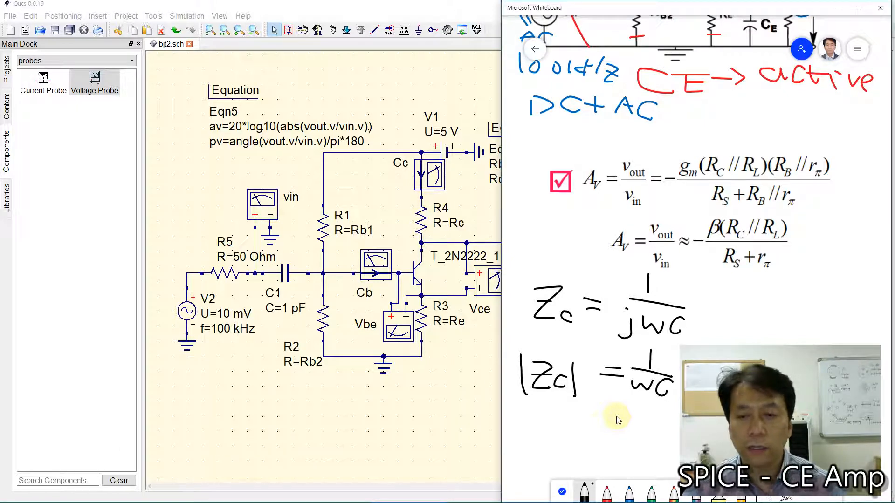
Step: Add the condition @ f = 100kHz beside the |Zc| equation and write = 10Ω beneath it
left_click(562, 492)
scroll(567, 371, "down", 3)
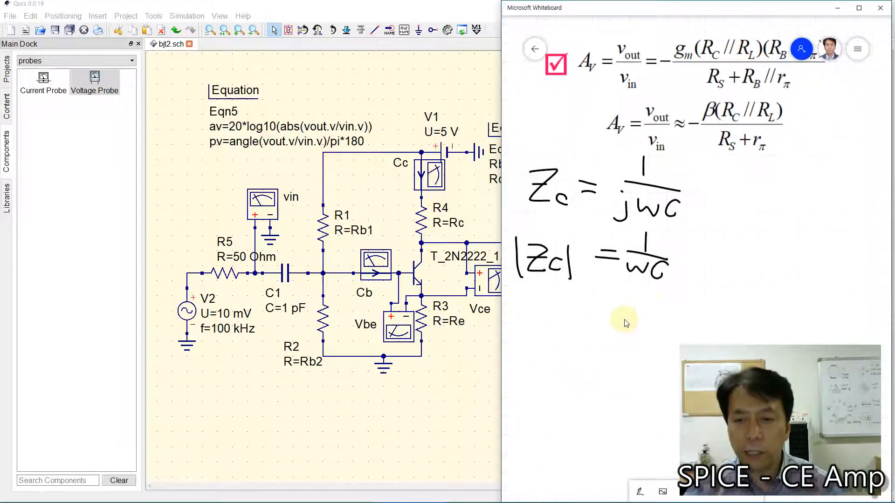
left_click(640, 490)
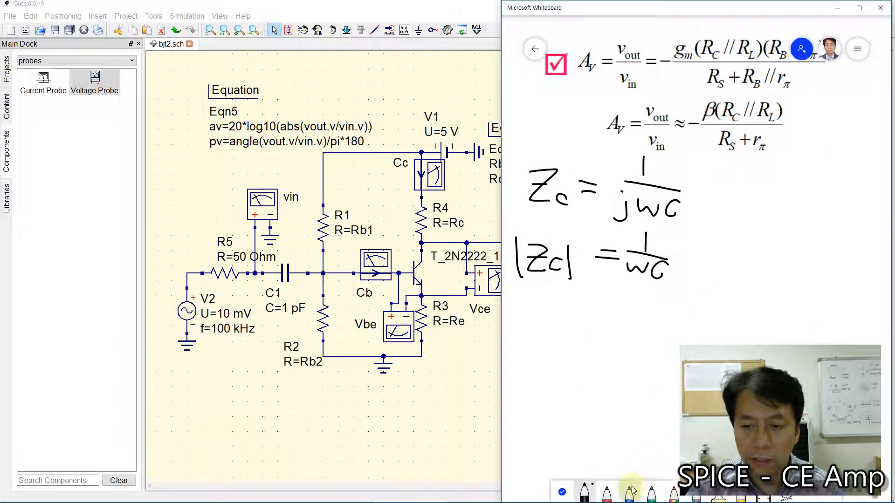
mouse_move(719, 250)
left_mouse_down()
mouse_move(735, 259)
mouse_move(734, 252)
left_mouse_up()
mouse_move(768, 243)
left_mouse_down()
mouse_move(751, 275)
mouse_move(807, 252)
mouse_move(842, 274)
mouse_move(865, 260)
mouse_move(870, 272)
left_mouse_up()
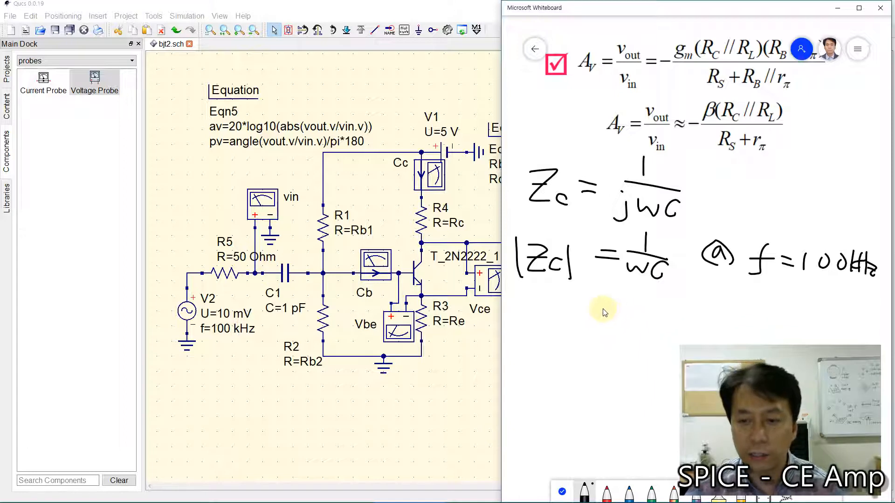
mouse_move(597, 308)
left_mouse_down()
mouse_move(626, 306)
mouse_move(643, 321)
mouse_move(655, 302)
mouse_move(705, 321)
left_mouse_up()
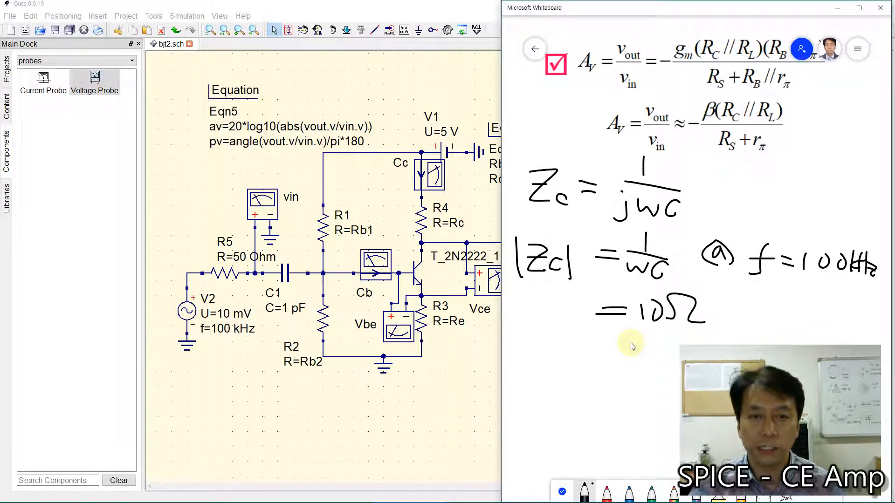
Step: Clear the open windows to reach the MyPy folder in File Explorer and run notebook.bat to start Jupyter
left_click(391, 402)
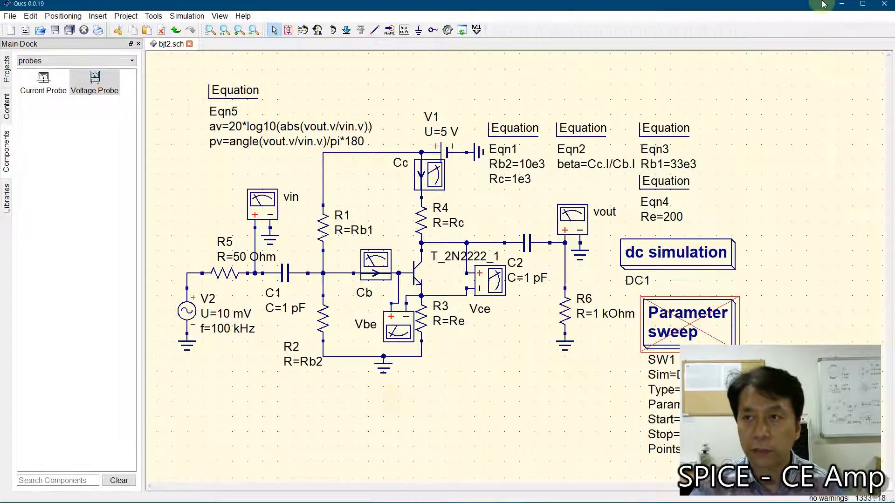
left_click(843, 8)
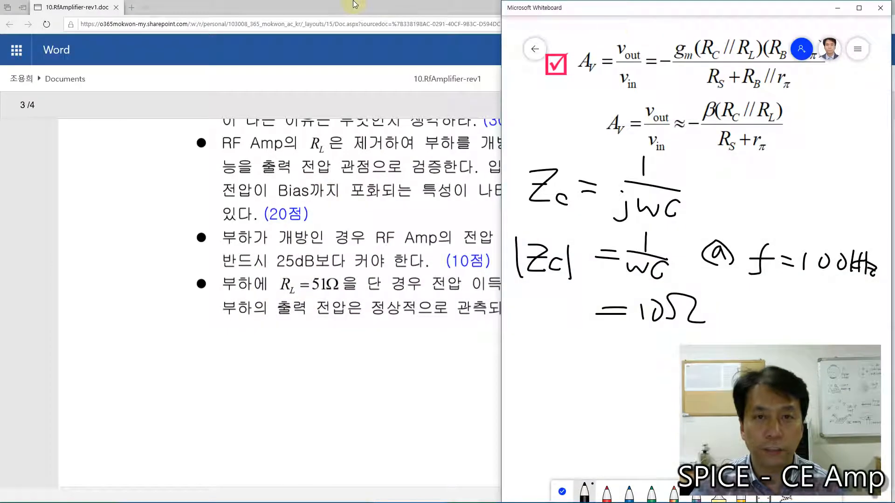
left_click(840, 8)
left_click(840, 8)
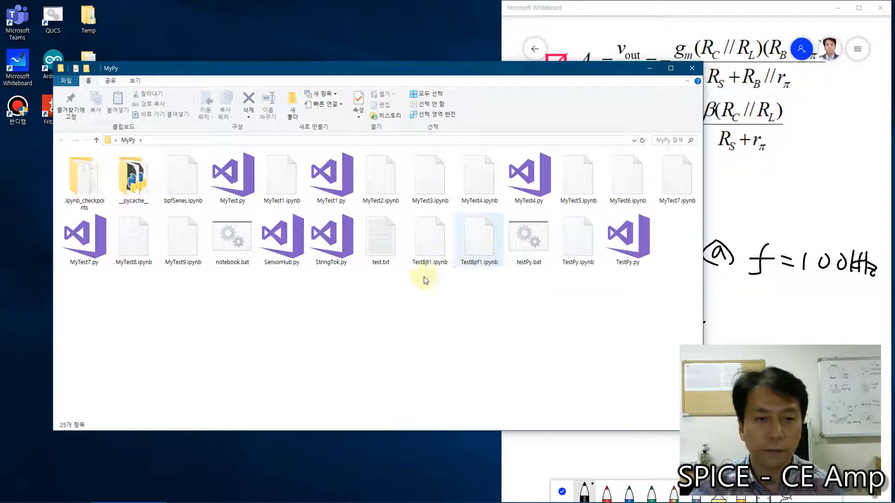
left_click(226, 236)
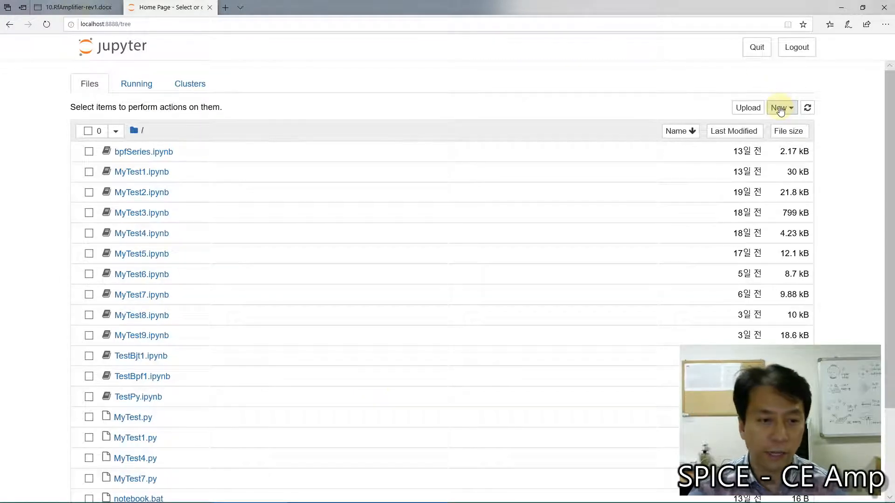
Step: Create a new Python 3 notebook in Jupyter and rename it bjt2
left_click(780, 111)
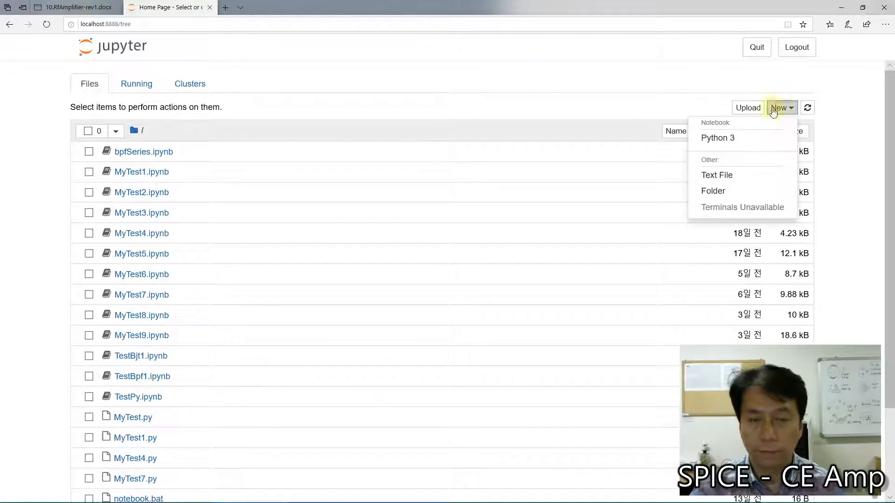
left_click(713, 140)
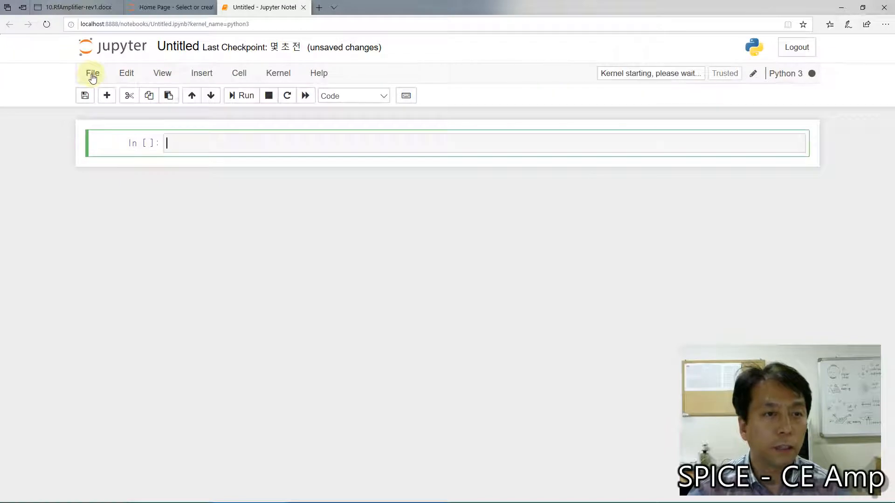
left_click(91, 77)
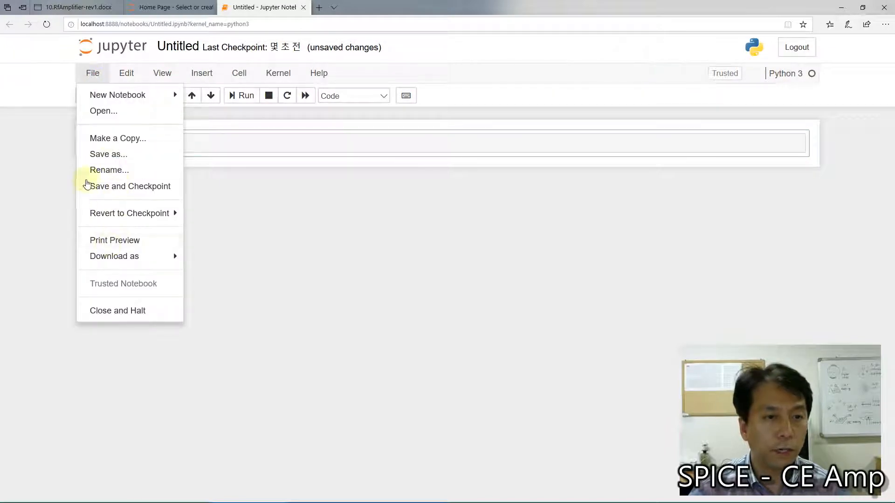
left_click(103, 170)
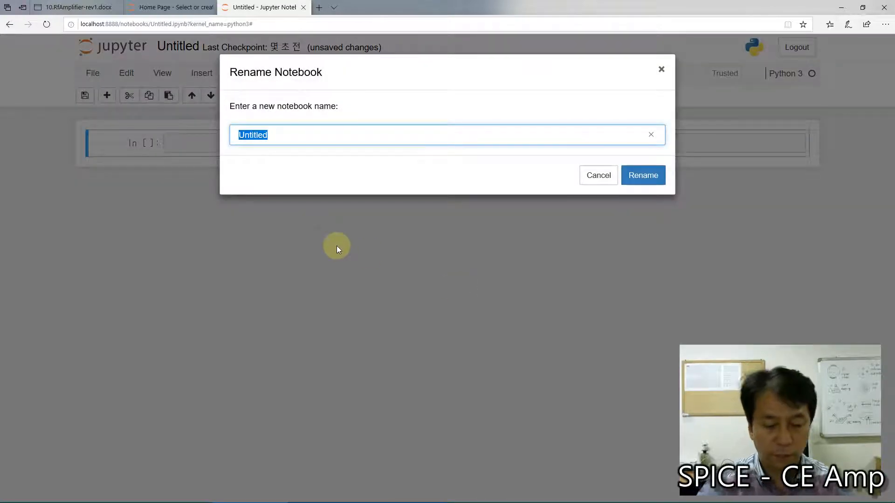
type("bjt")
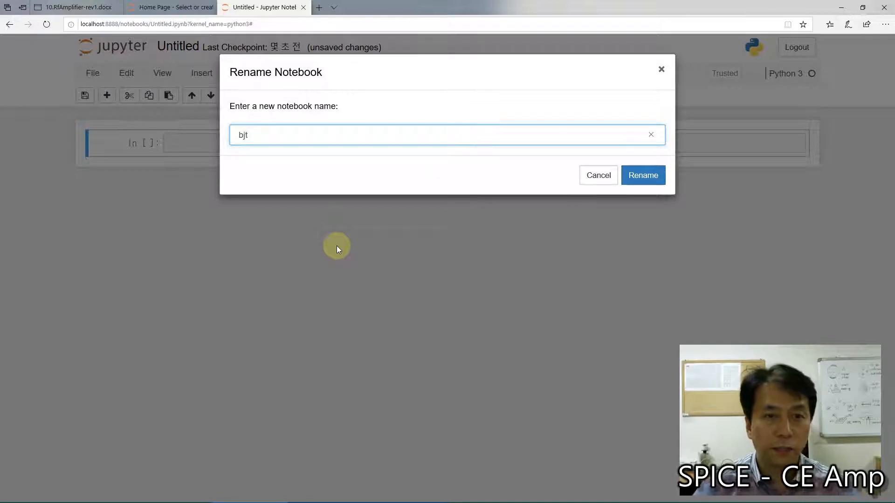
type("2")
left_click(643, 176)
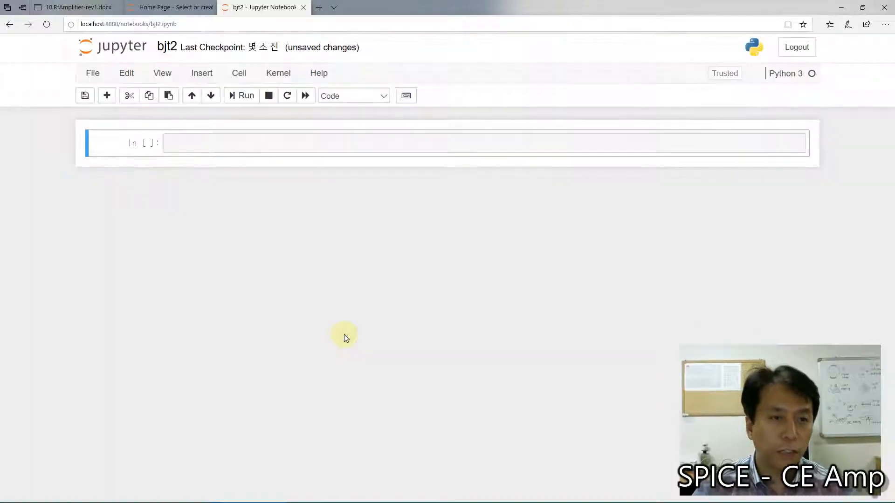
Step: Define the frequency in the notebook's first cell as f = 100e3
left_click(285, 144)
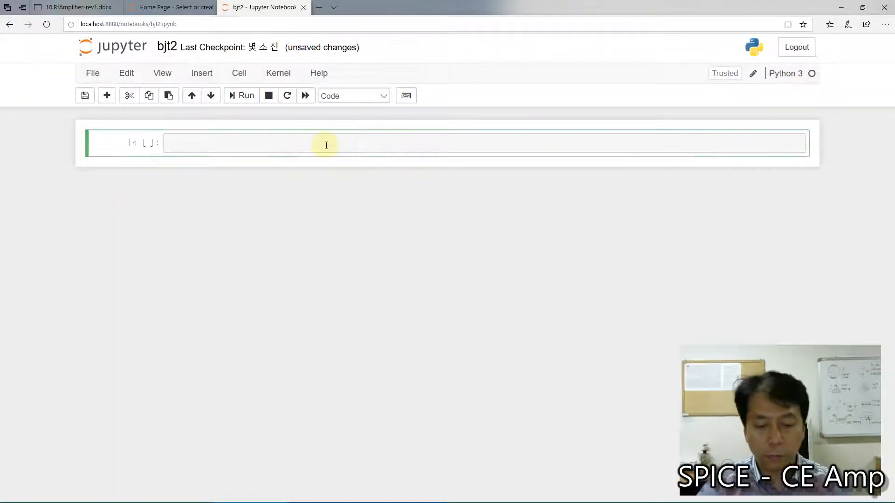
type("f = 100")
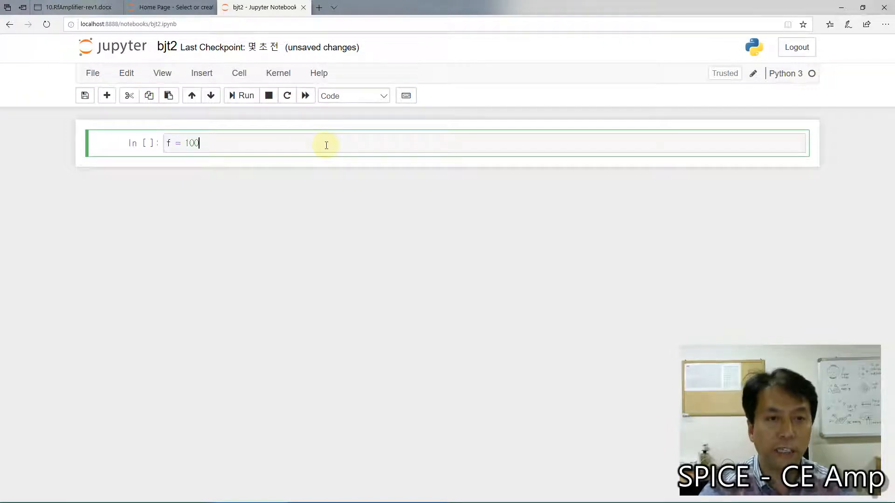
type("e3")
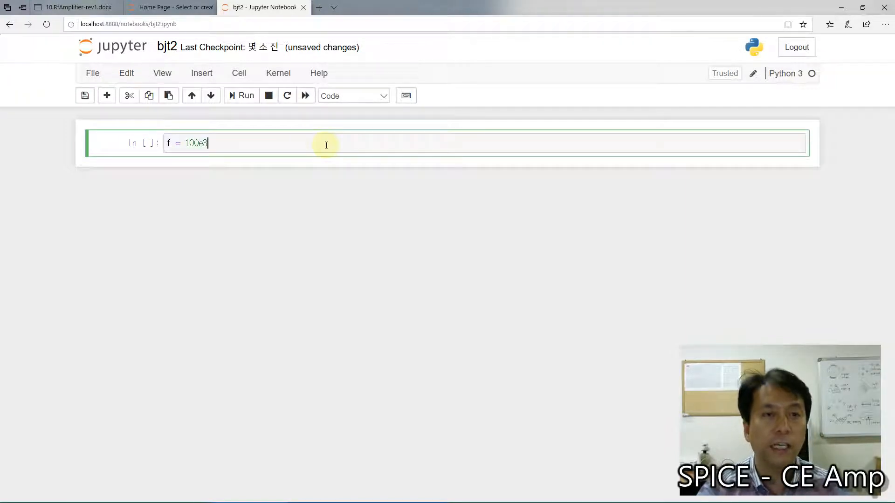
Step: Define the angular frequency on the cell's second line as w = 2*pi*f
key("Return")
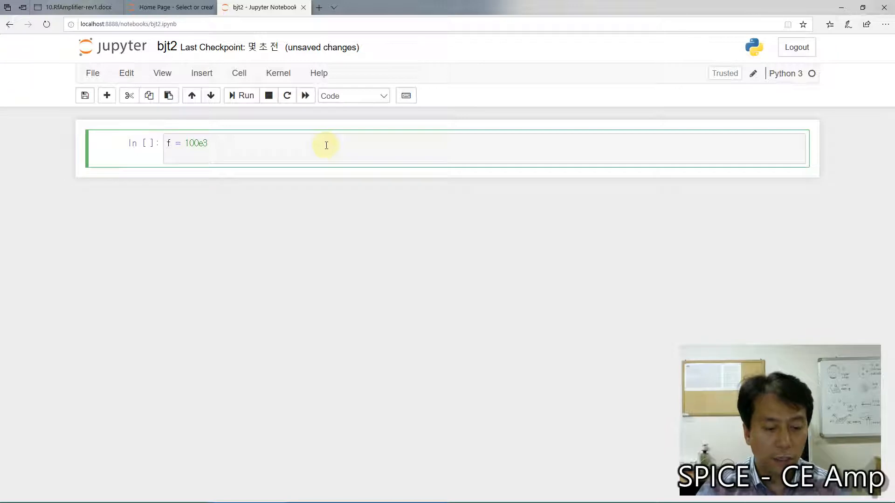
type("w = ")
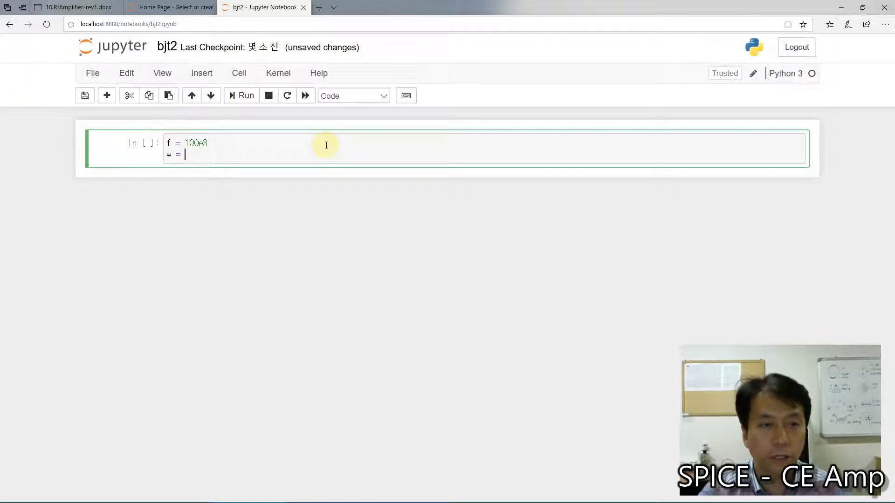
type("2*pi*f")
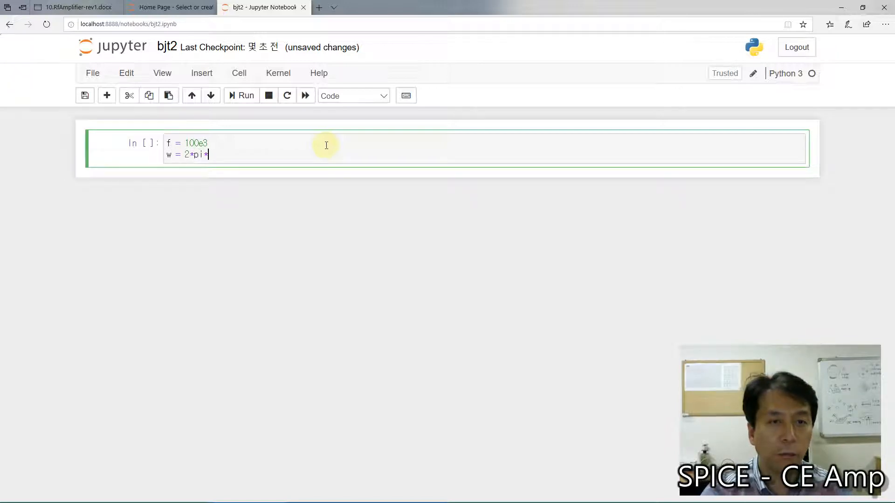
Step: Try 3.14 in place of pi in the angular frequency expression, and restore pi
key("Left")
key("Left")
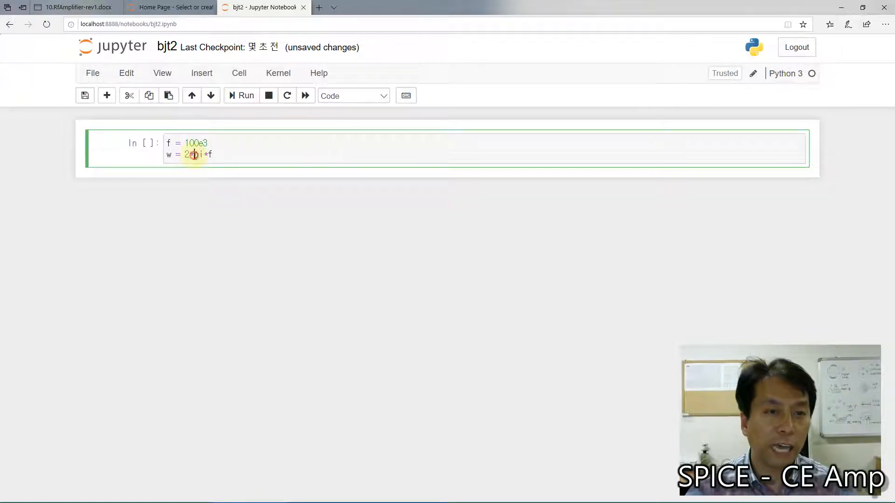
key("BackSpace")
key("BackSpace")
type("3.1")
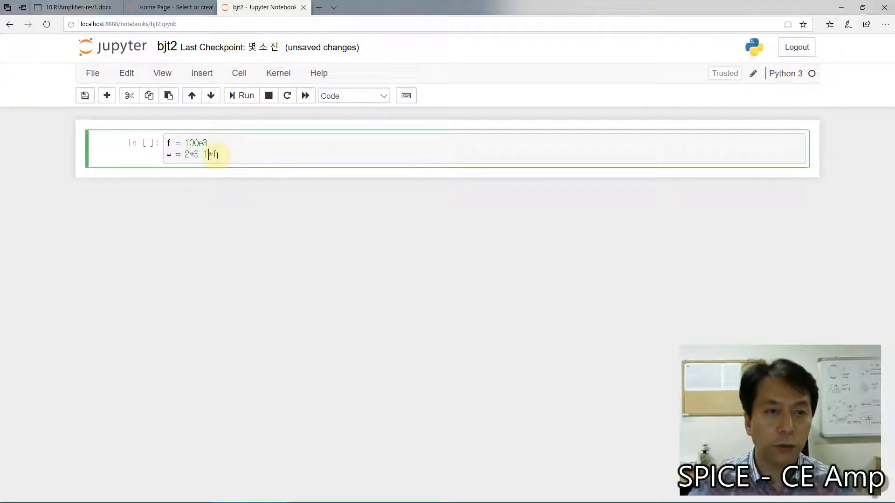
type("4")
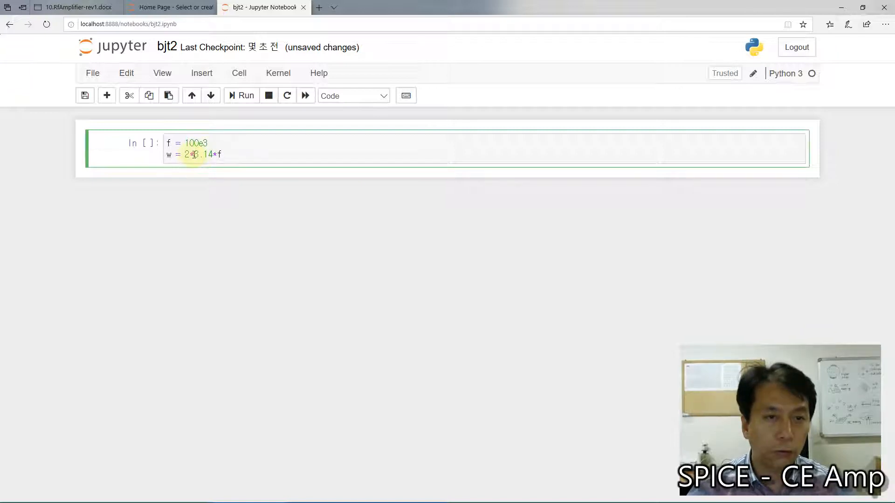
left_click_drag(193, 155, 213, 155)
type("p")
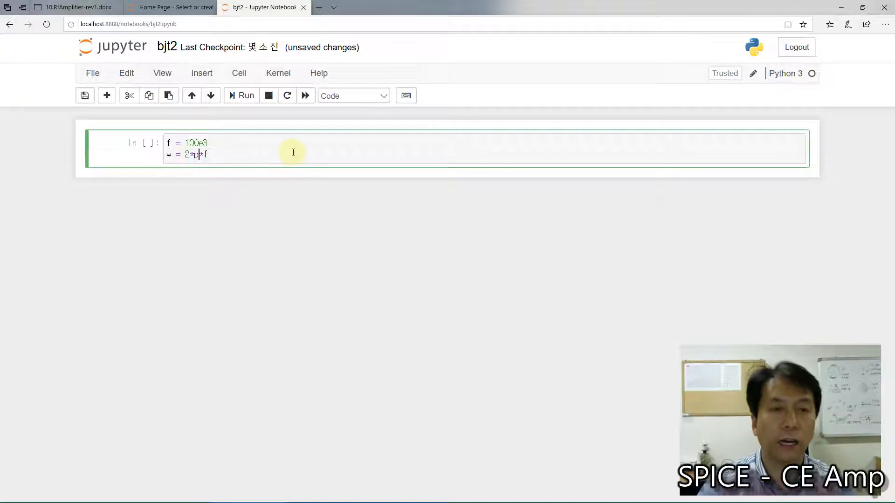
type("i")
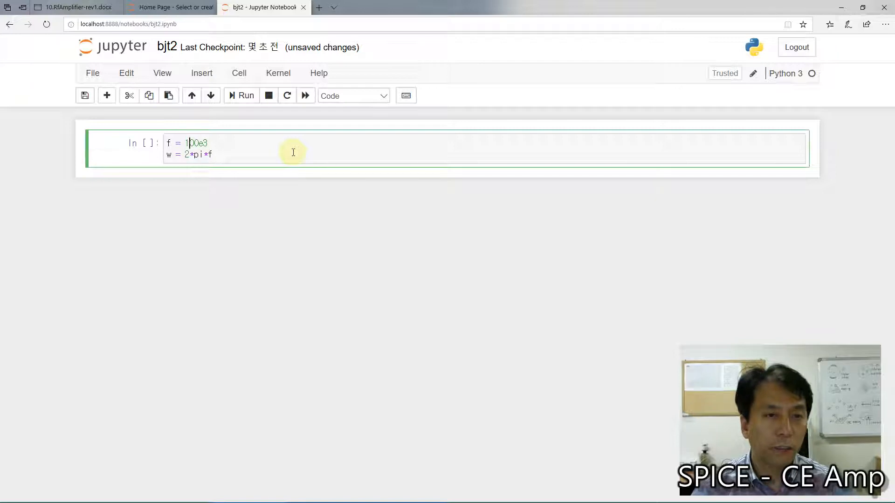
Step: Insert the line from math import pi above the frequency definition and add an empty line at the cell's end
key("Return")
key("Up")
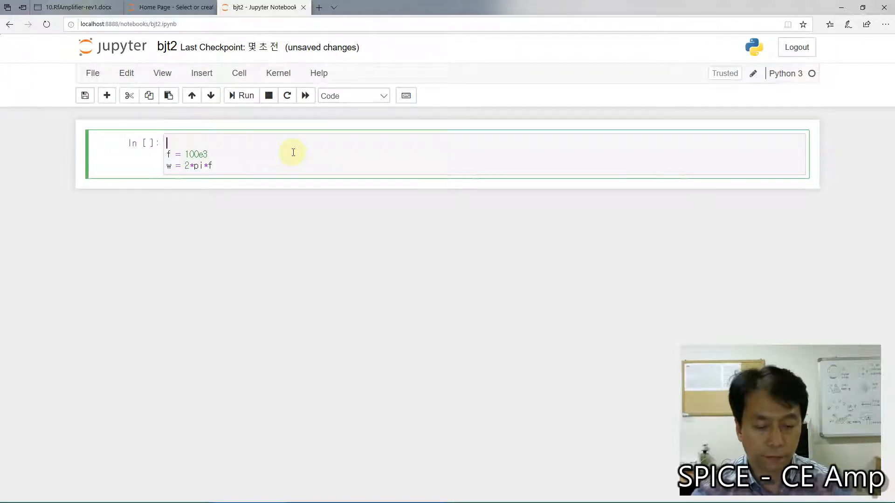
type("impor")
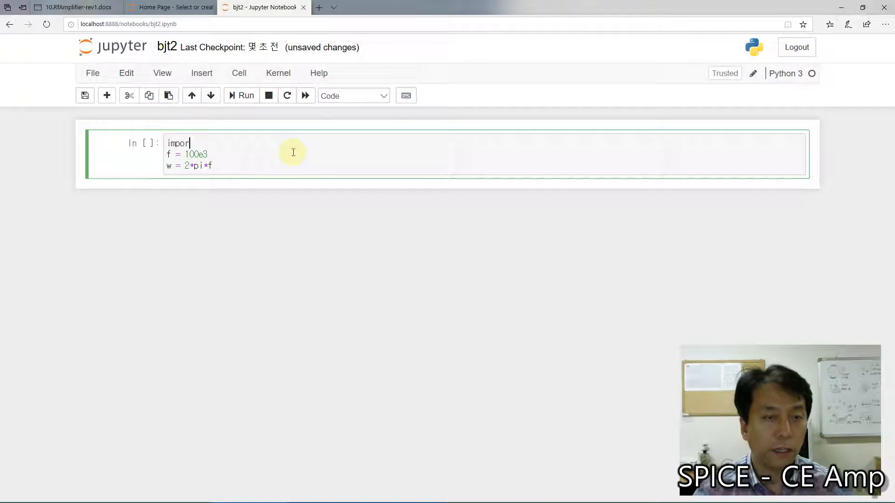
type("t")
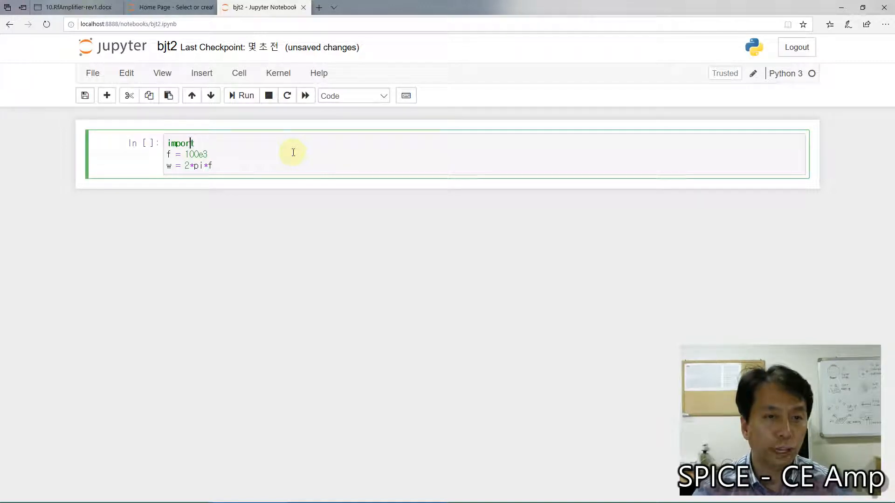
key("Home")
type("from m")
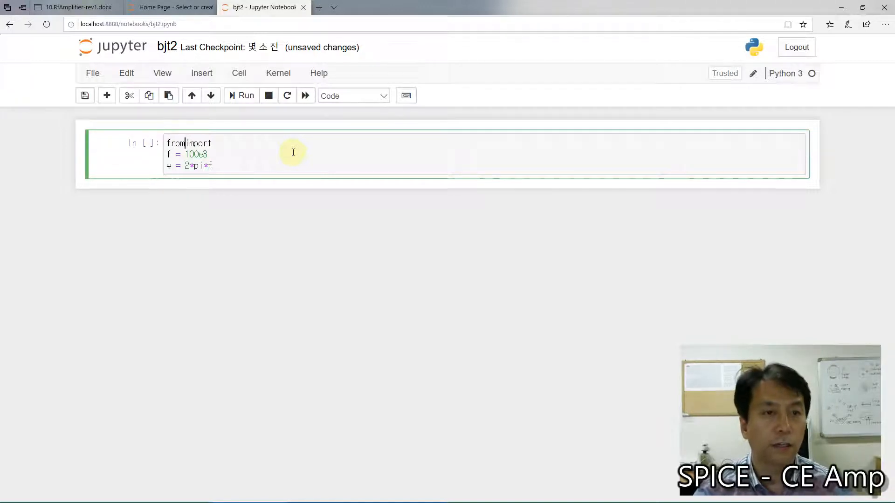
type("ath")
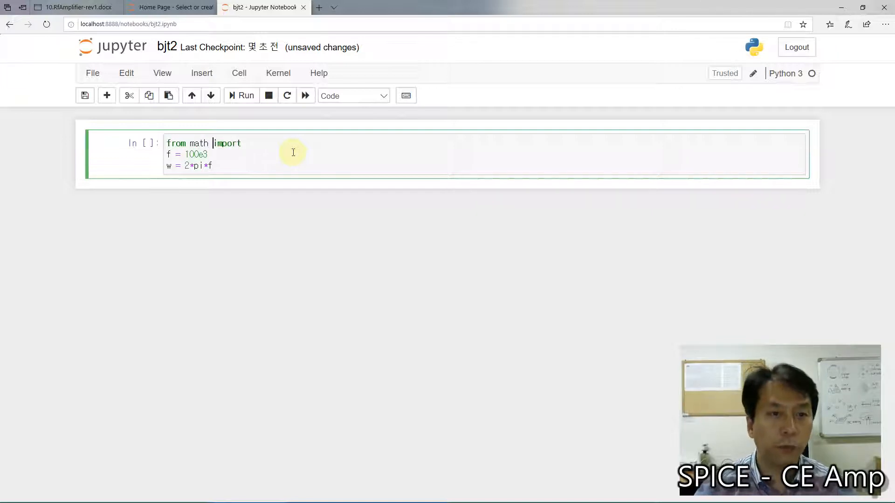
key("End")
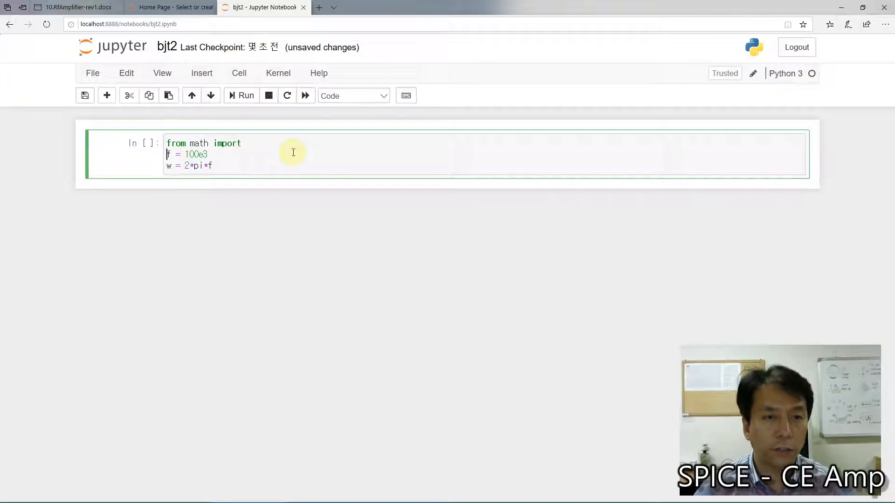
type("pi")
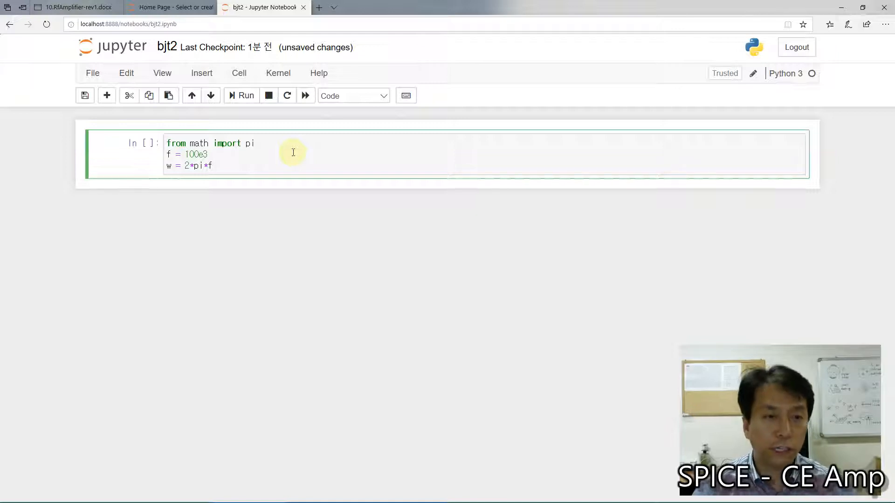
key("Return")
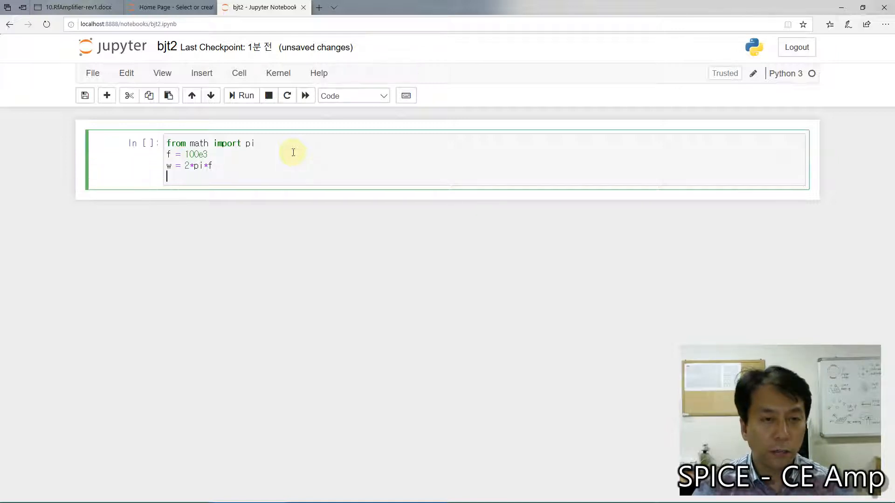
Step: Switch to Microsoft Whiteboard and handwrite C = 1/(w|Zc|) in blue beneath the = 10Ω line
mouse_move(501, 500)
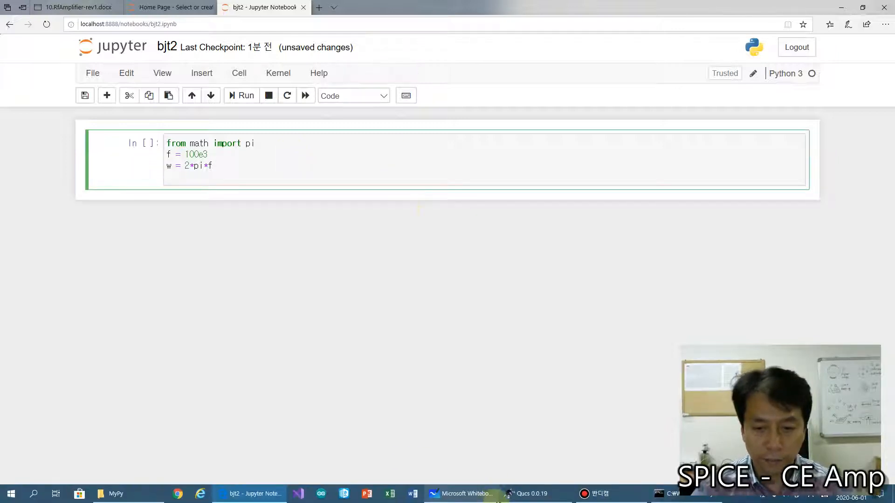
left_click(467, 498)
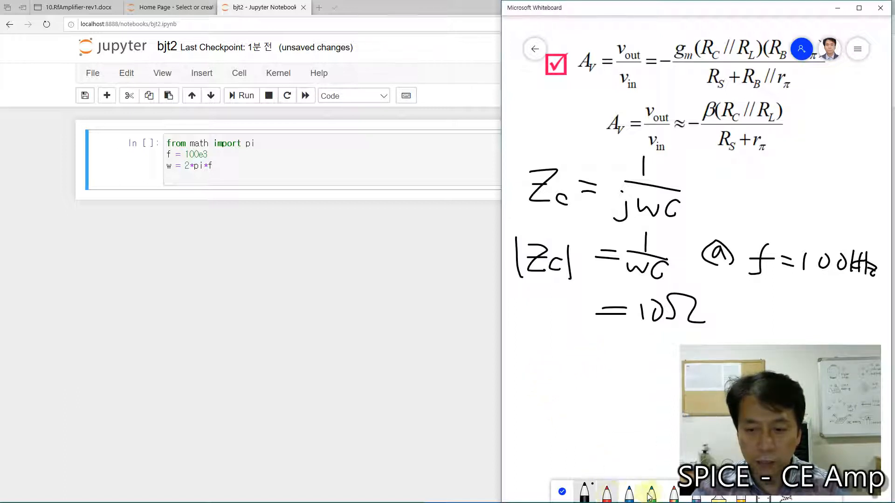
left_click(629, 494)
mouse_move(544, 354)
left_mouse_down()
mouse_move(539, 376)
mouse_move(581, 363)
mouse_move(601, 386)
mouse_move(648, 379)
mouse_move(647, 391)
mouse_move(660, 396)
mouse_move(621, 397)
left_mouse_up()
left_click_drag(598, 356, 665, 358)
left_click_drag(626, 330, 625, 347)
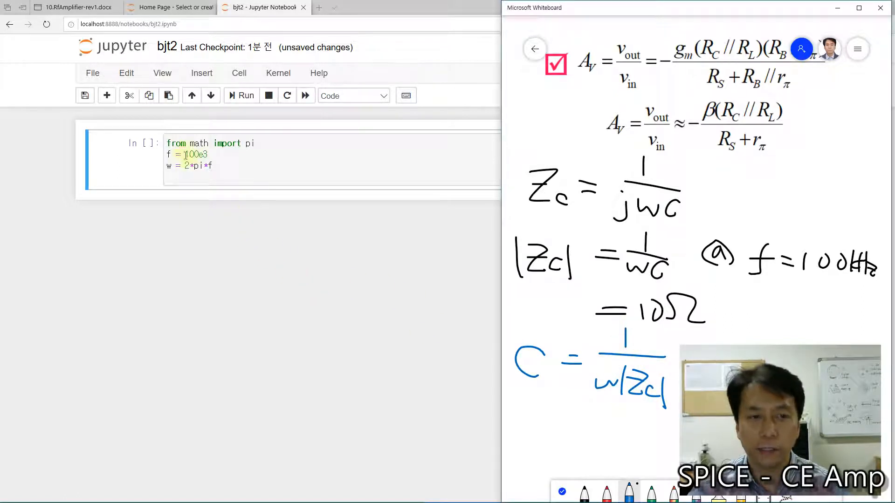
Step: Return to the Jupyter notebook and define the capacitor impedance as Zc = 10 on the cell's last line
left_click(192, 179)
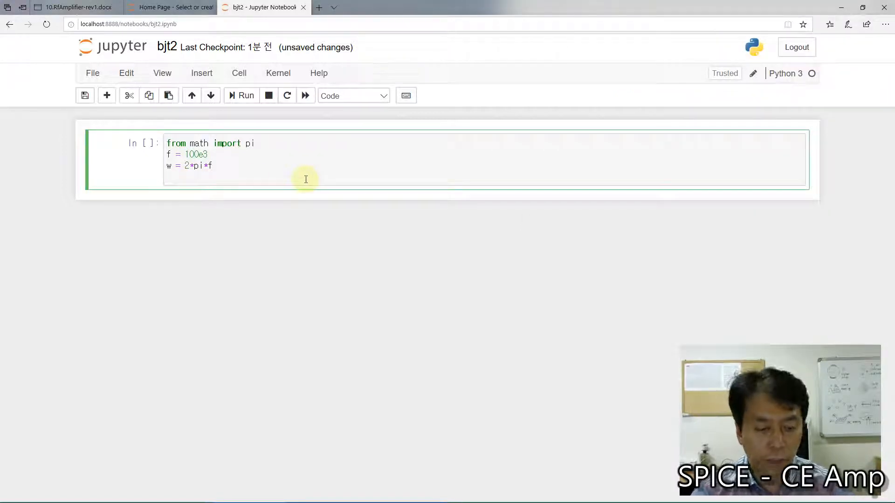
type("Zc")
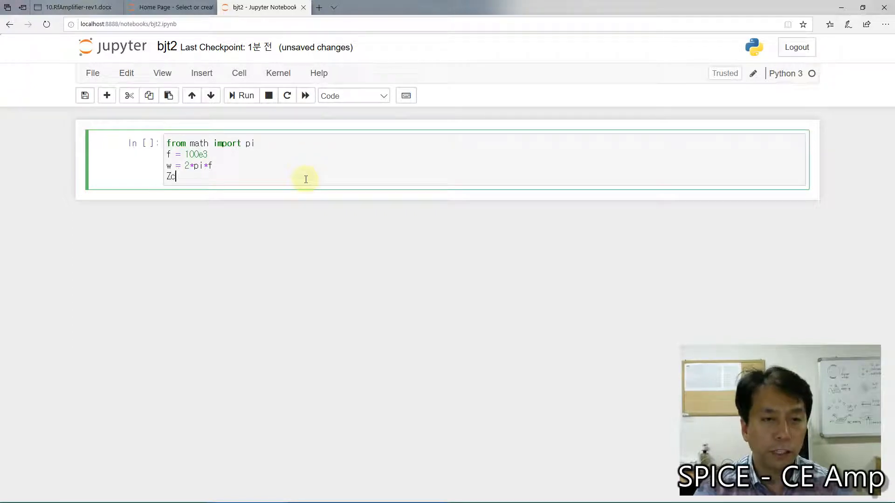
type(" = ")
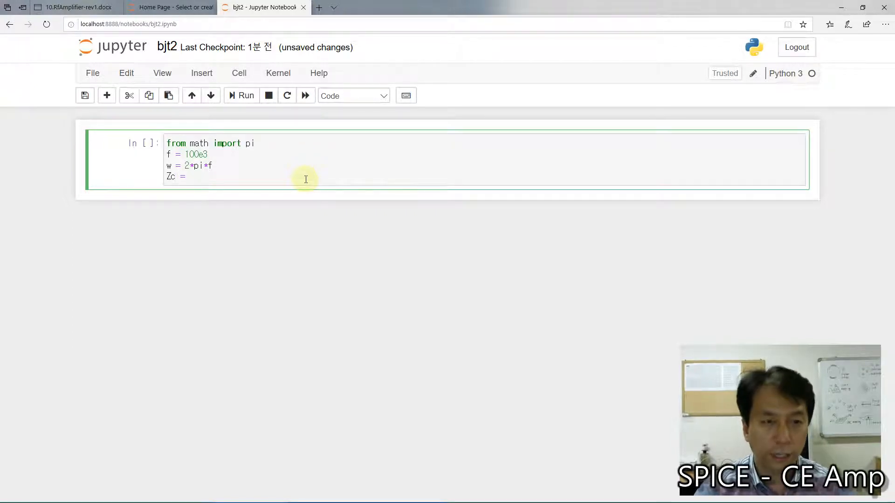
type("10")
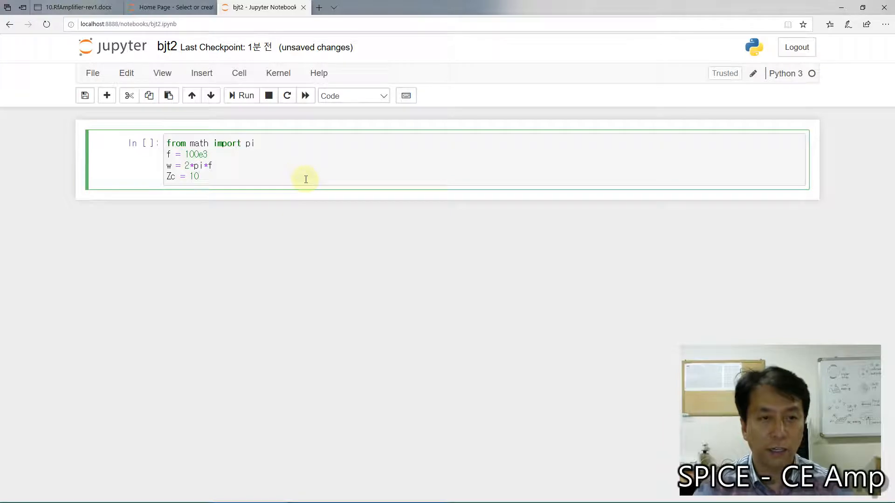
Step: Add the capacitance formula C = 1/(w*Zc) on a new line below the Zc definition
key("Return")
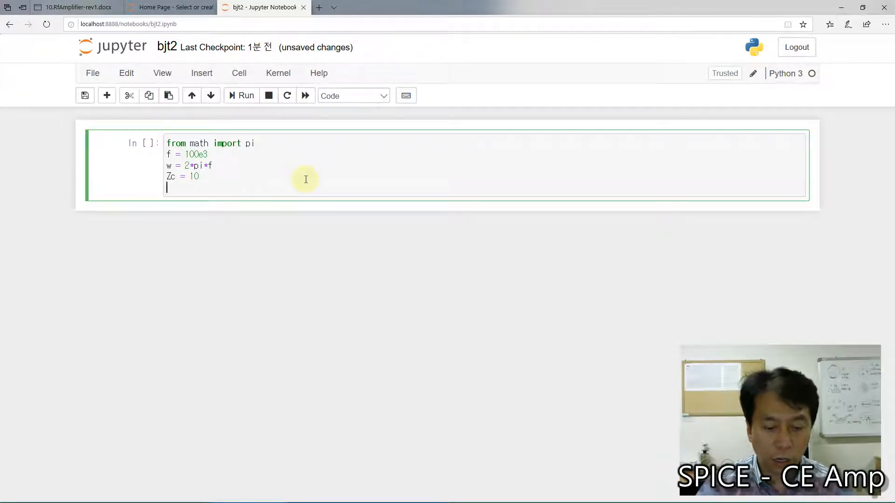
type("C =")
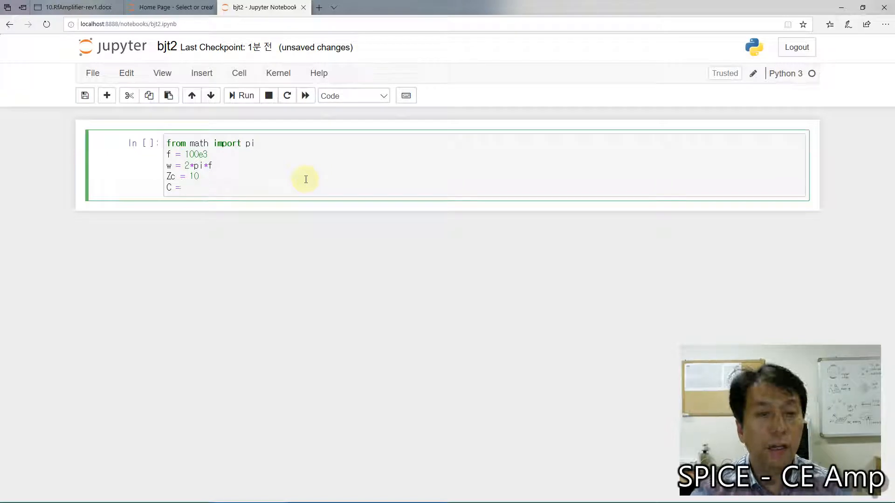
type(" 1/(w")
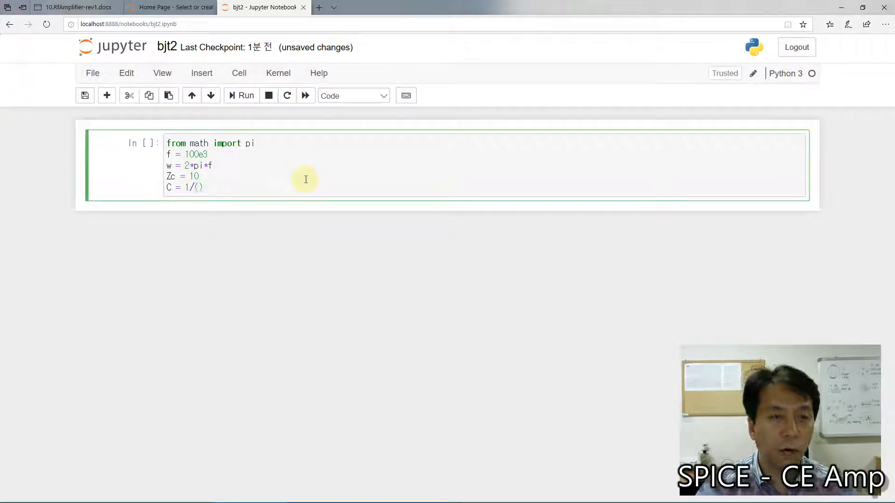
type("*Zc")
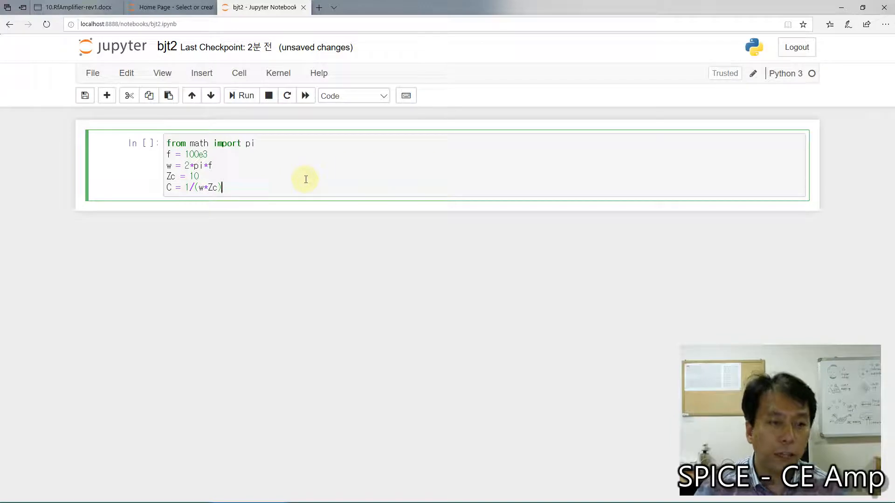
Step: Add print('C = ' + C) as the cell's last line and run the cell
key("Return")
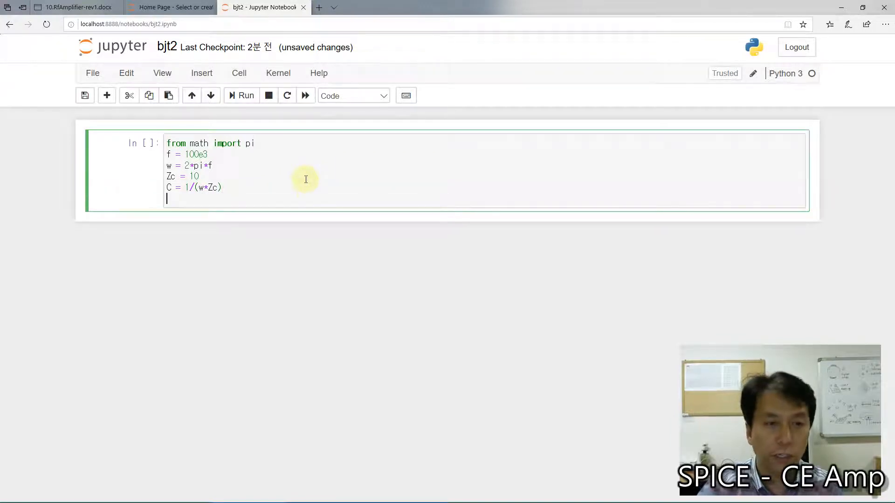
type("print()")
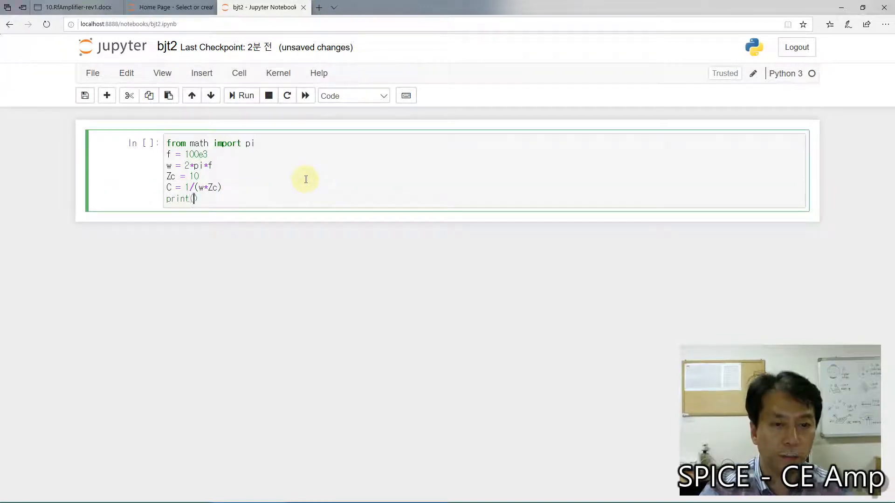
type("'C =")
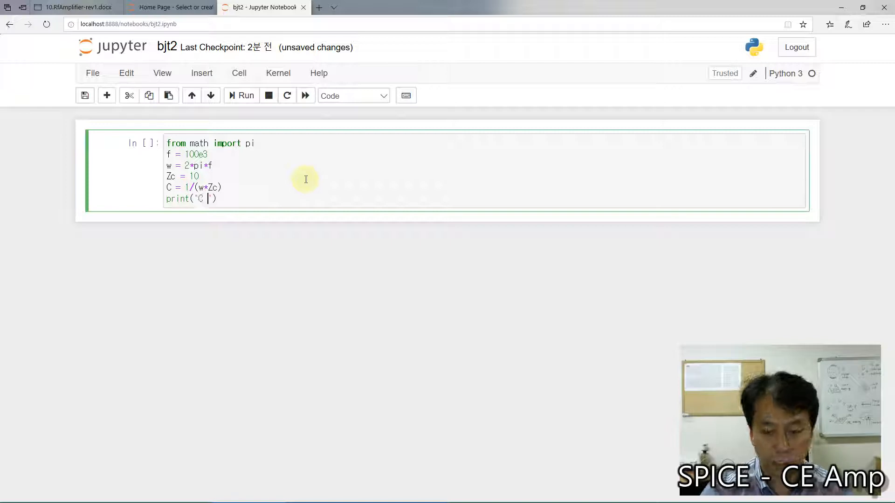
type(" ' + C")
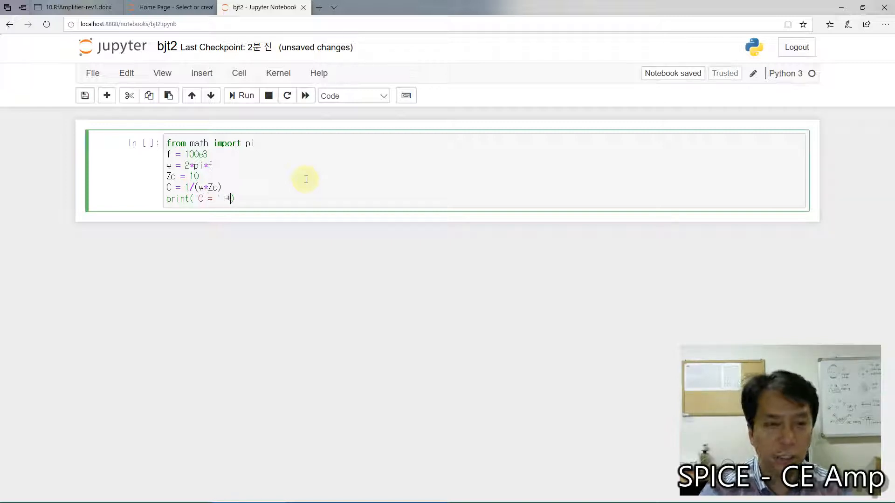
type(")")
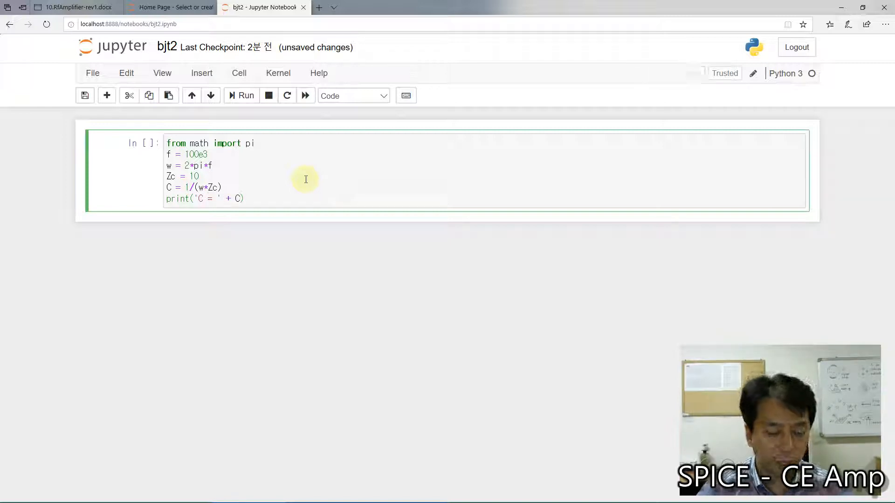
key("shift+Return")
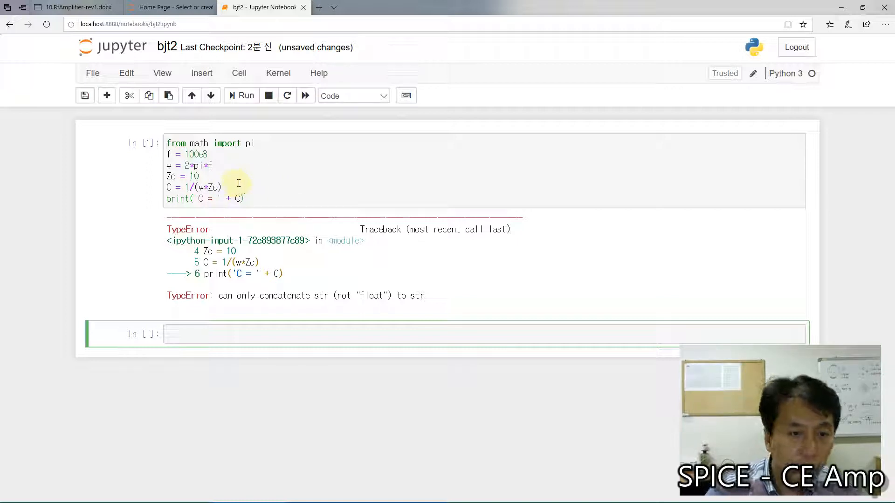
Step: Convert C to text with str(C) in the print statement and rerun the cell
left_click(205, 200)
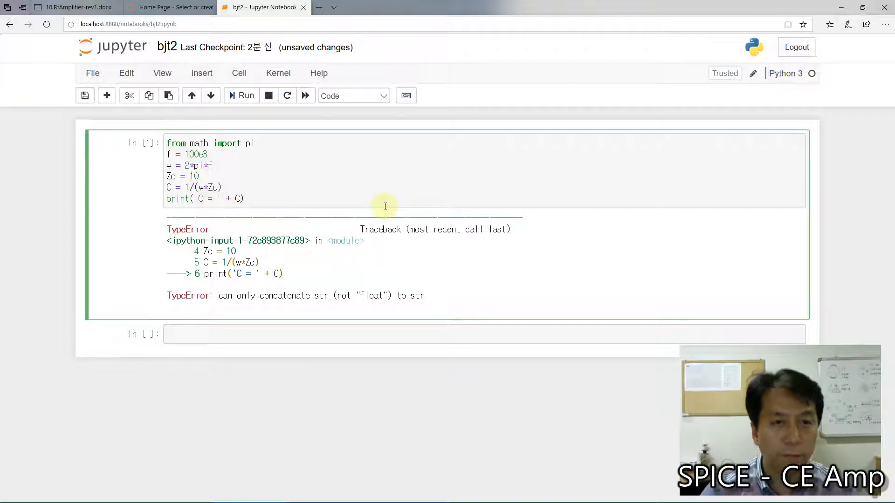
key("Right")
key("Right")
key("Right")
key("Right")
key("Right")
key("Right")
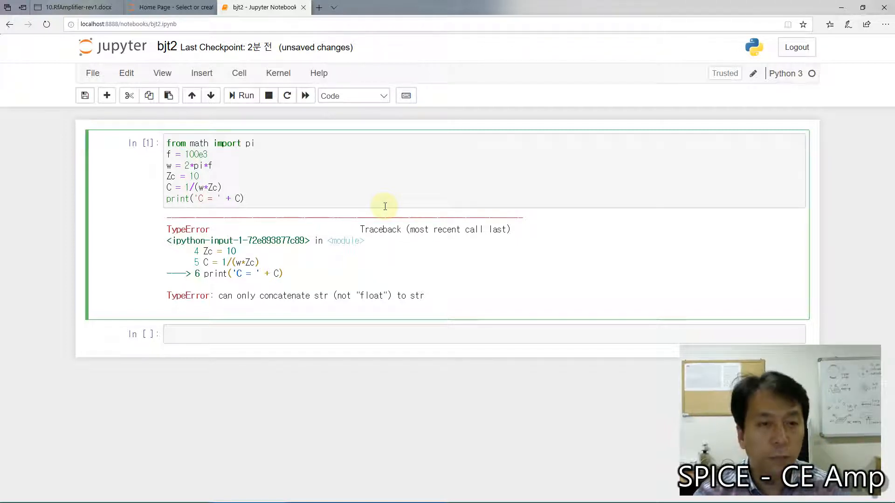
type("str(C")
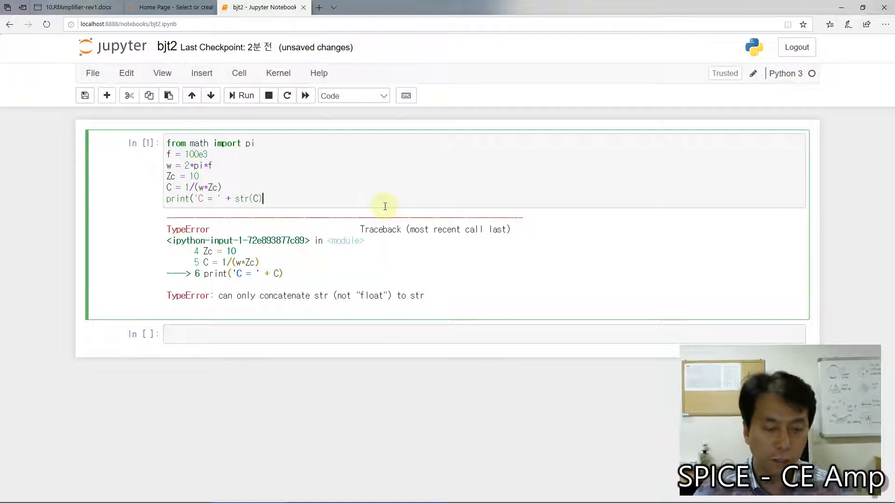
type(")")
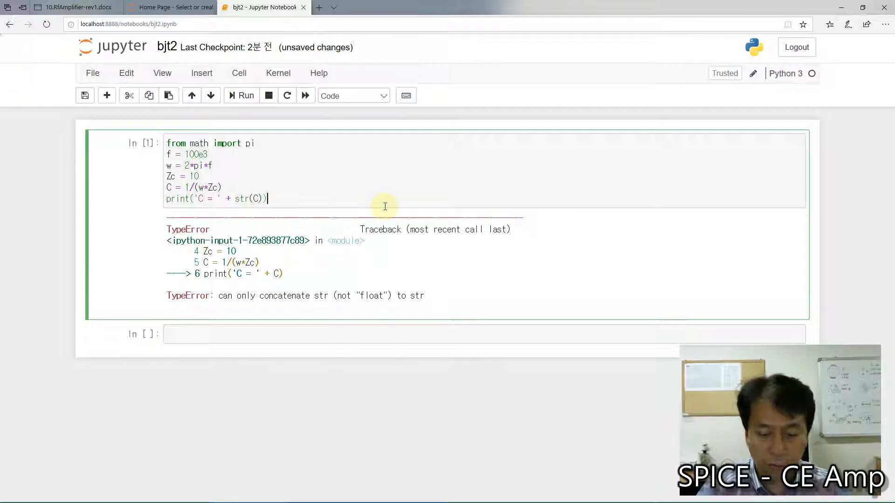
key("shift+Return")
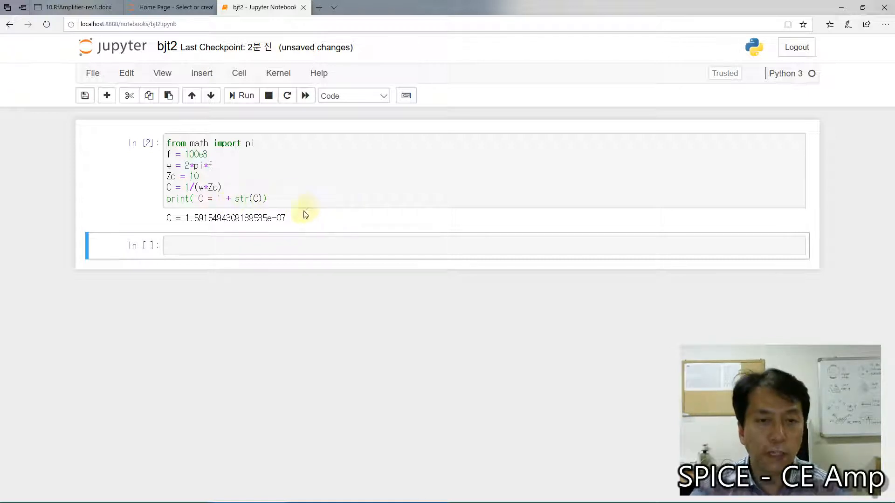
Step: Divide C by 1e-6 inside the print statement's str() call to express the capacitance in microfarads
left_click(258, 199)
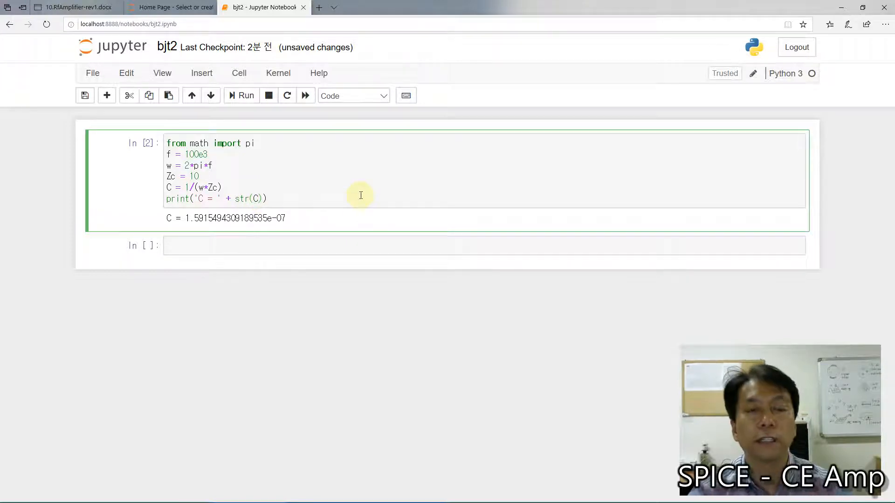
type("/1")
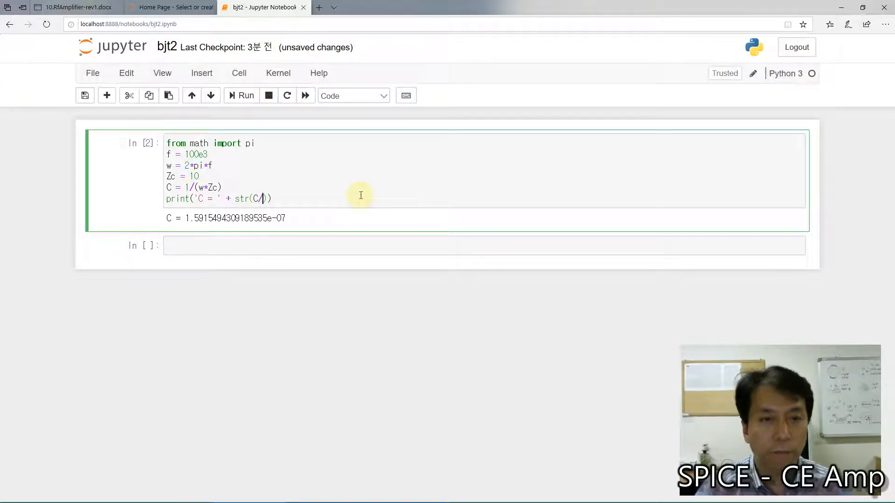
type("e-6")
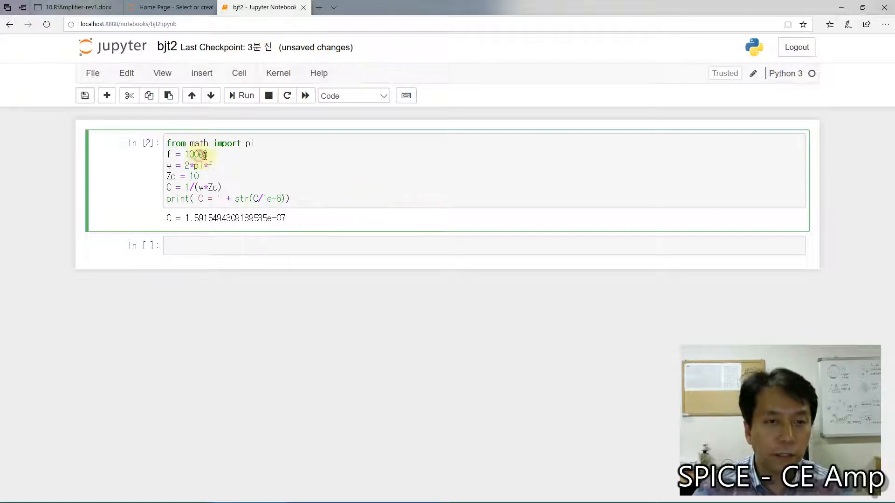
left_click_drag(267, 199, 272, 199)
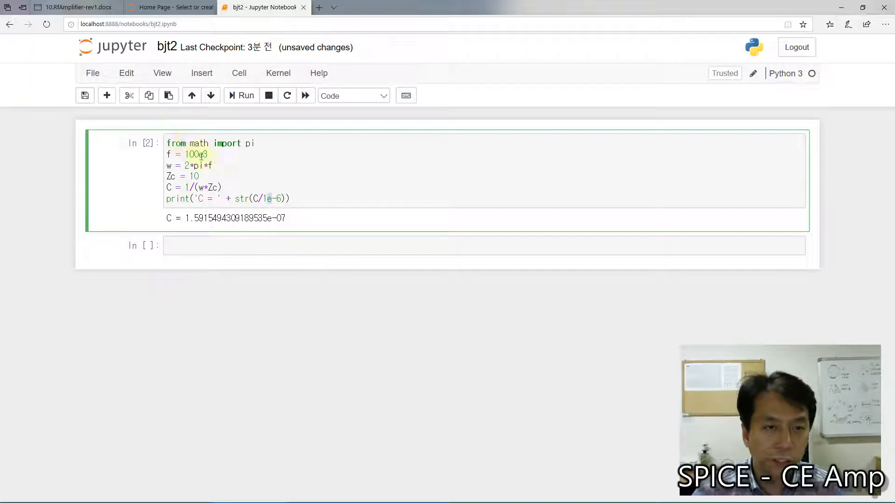
left_click_drag(198, 154, 204, 154)
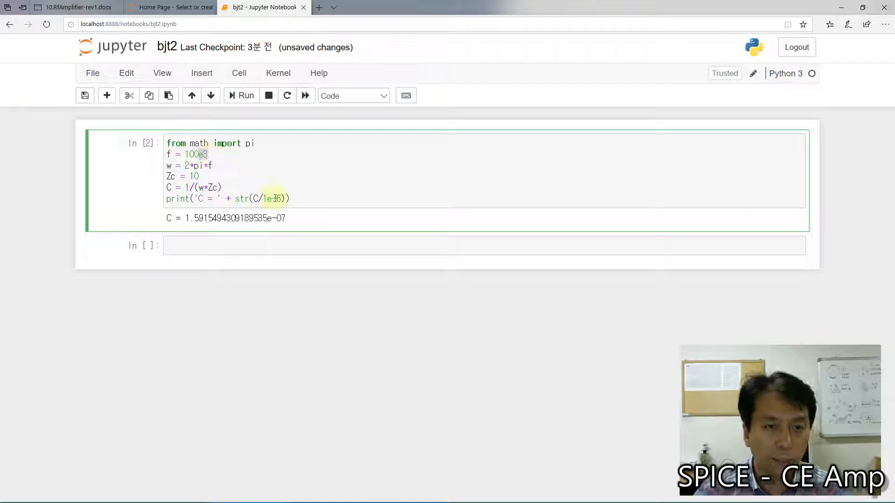
left_click_drag(267, 198, 281, 198)
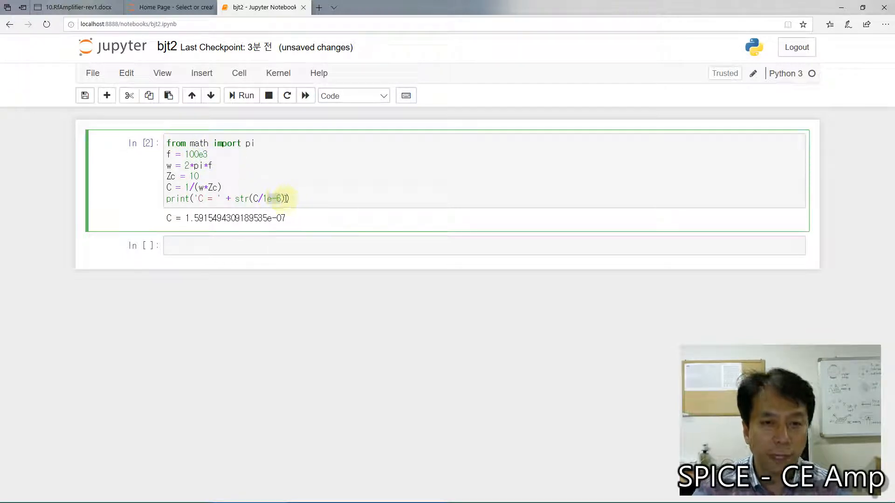
Step: Append the unit text ' uF' to the printed capacitance and rerun the cell
left_click(286, 198)
type("+'")
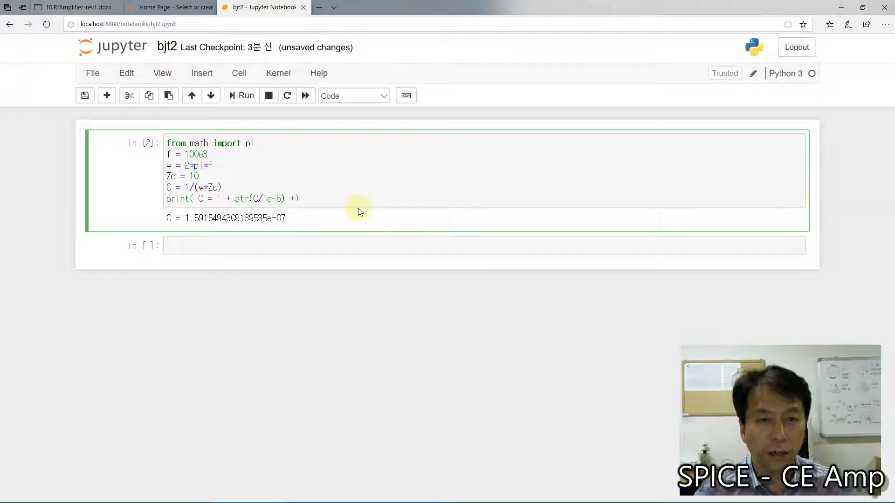
type("'")
type(" F")
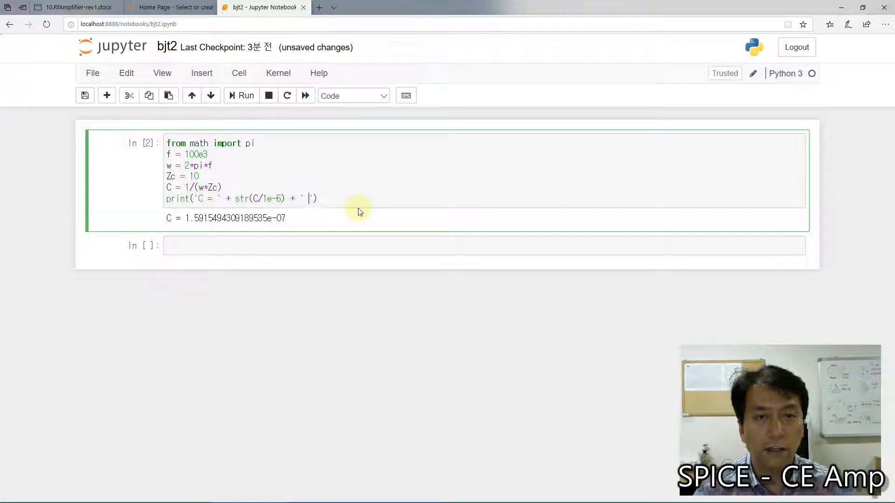
key("Left")
type("u")
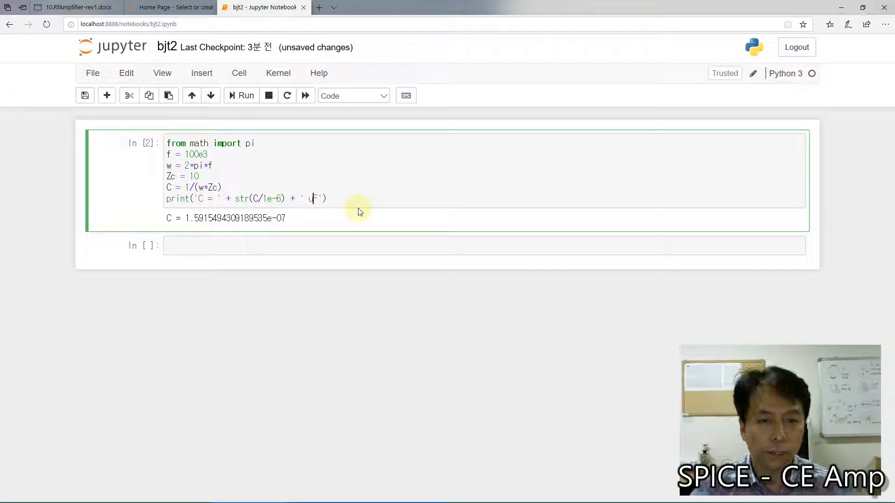
key("shift+Return")
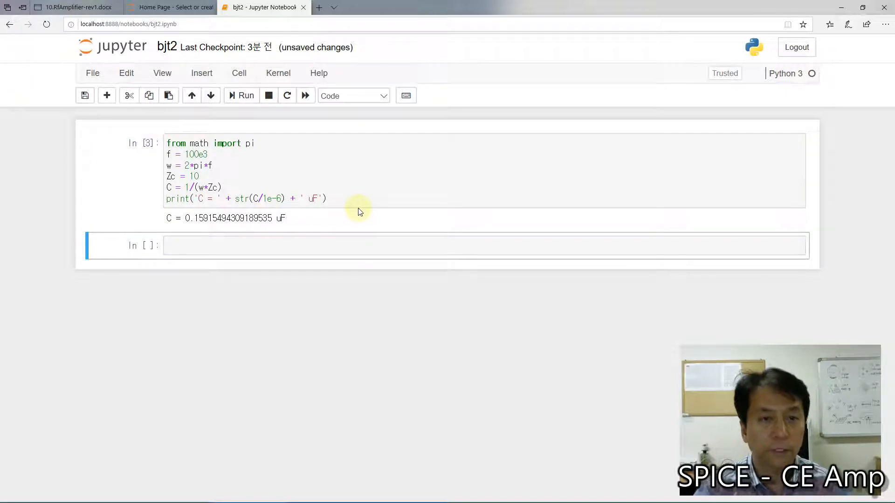
Step: Define the capacitance as C = 1e-6 on the first line of the empty cell below
left_click(257, 248)
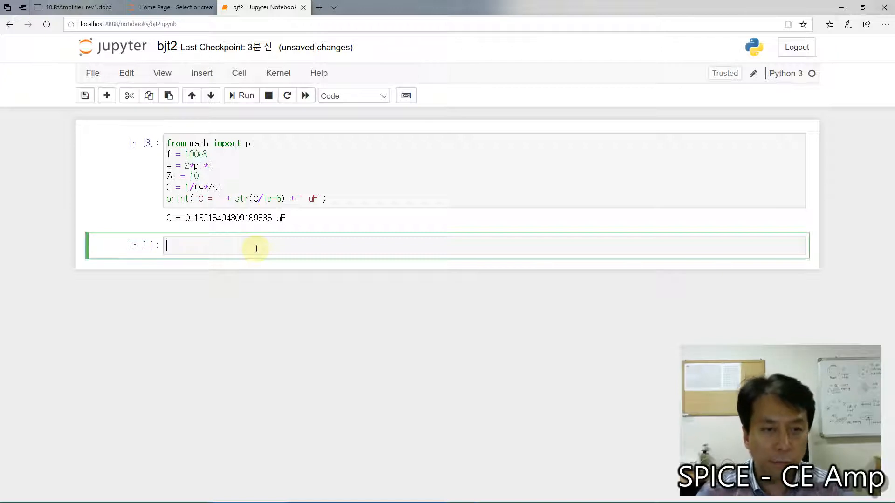
type("C = ")
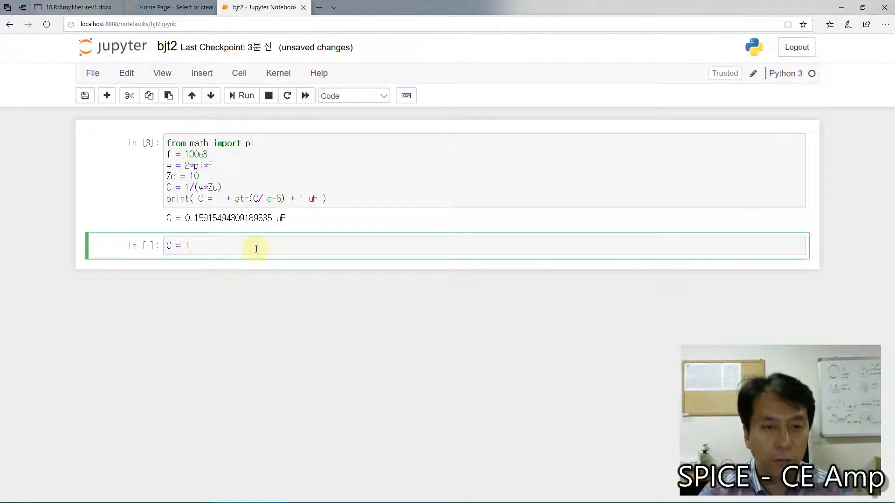
type("1e-6")
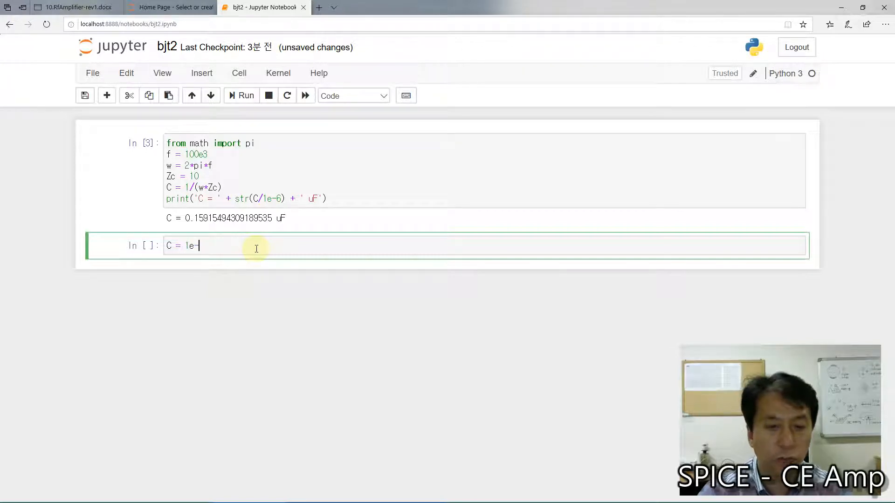
key("Return")
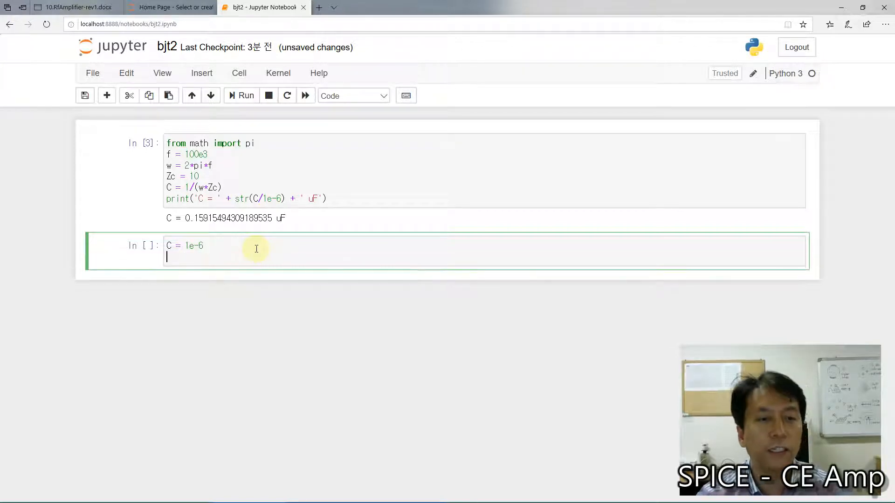
Step: Add the capacitor impedance formula Zc = 1/(j*w*C) on the line below the C definition
type("Zc")
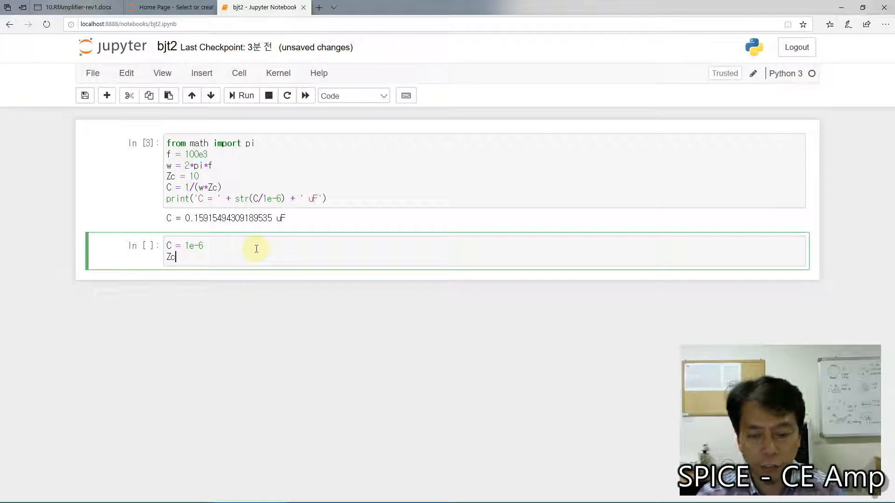
type(" = ")
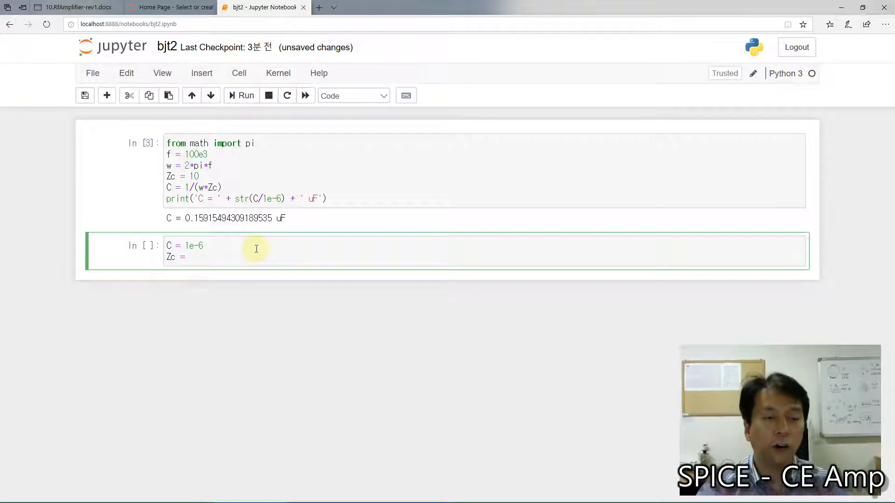
type("j")
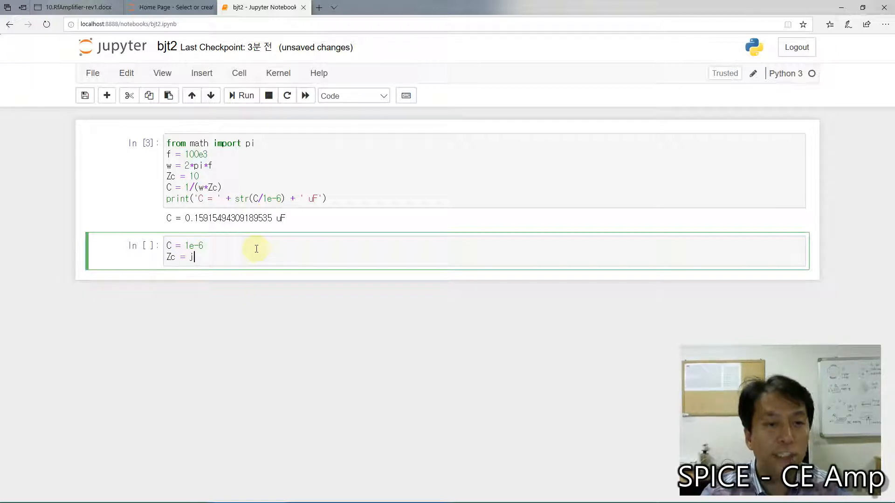
type("*")
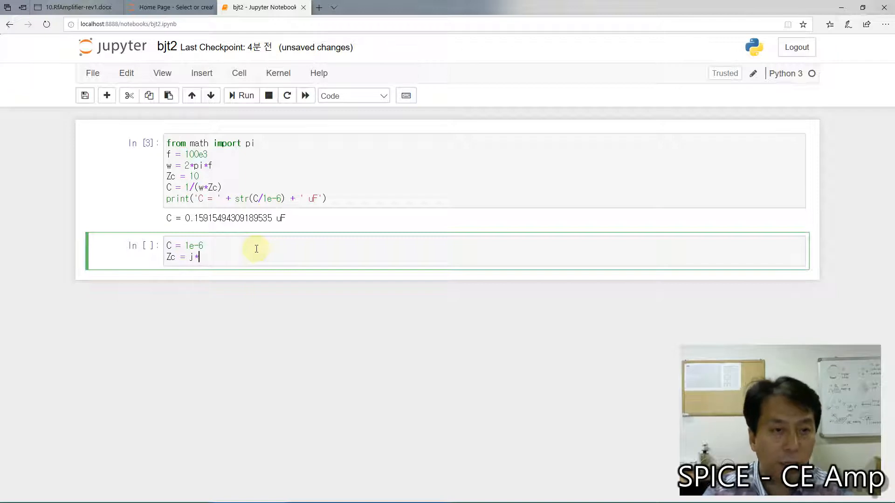
type("w*C")
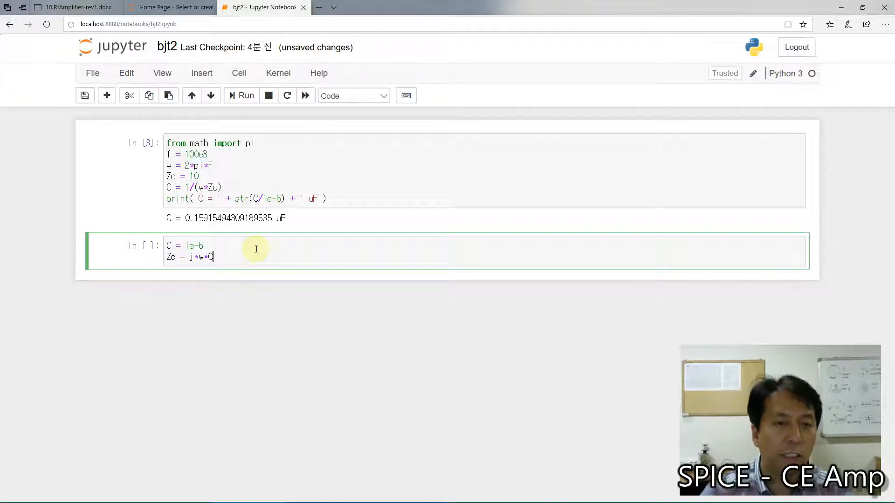
key("Left")
key("Left")
key("Left")
key("Left")
key("Left")
type("1/(")
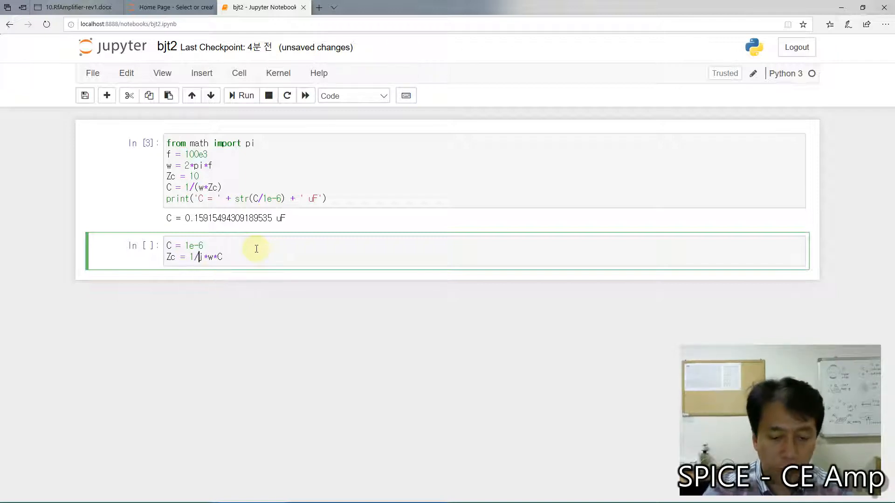
key("Right")
key("End")
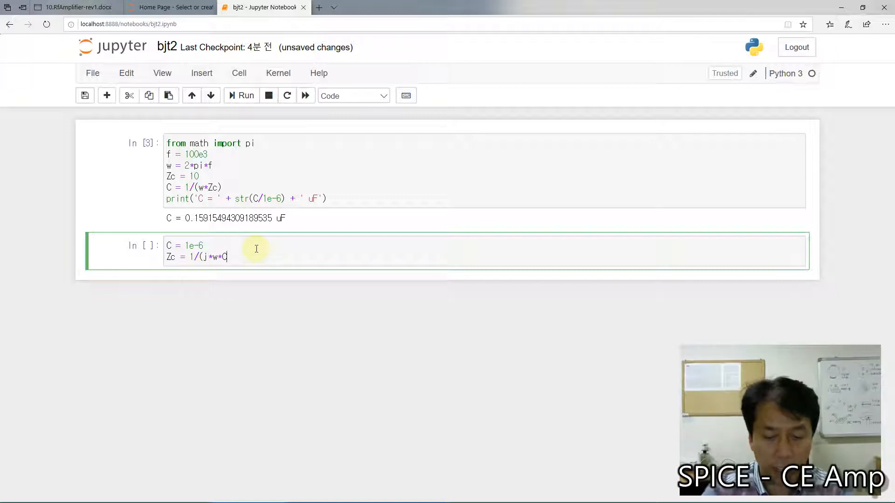
type(")")
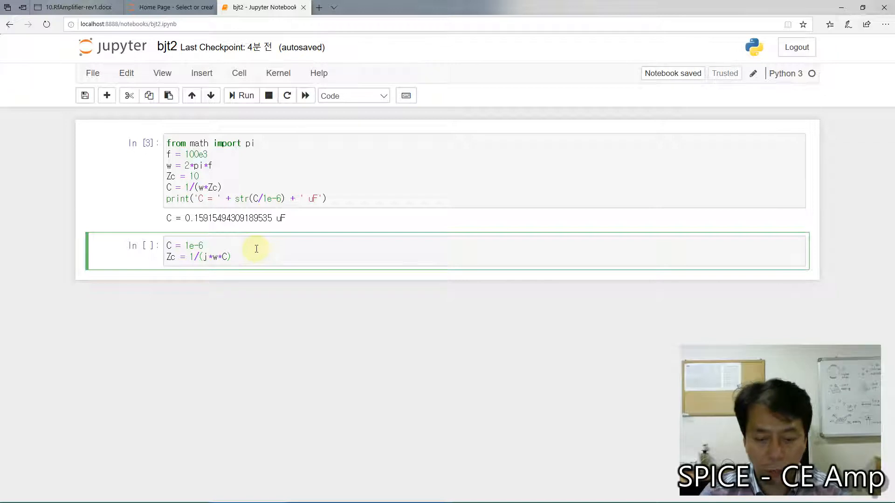
Step: Begin a print statement below the Zc formula with the label text 'Zc = ' followed by a plus sign
key("Return")
type("print(")
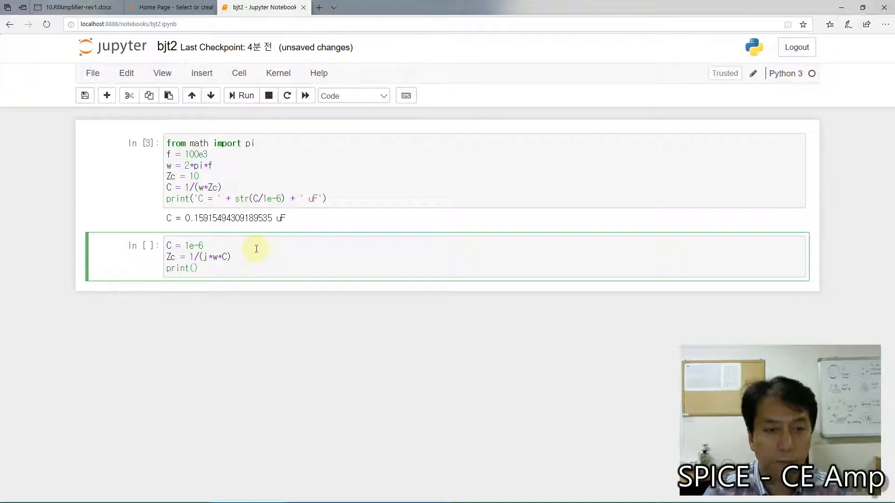
type("'Zc")
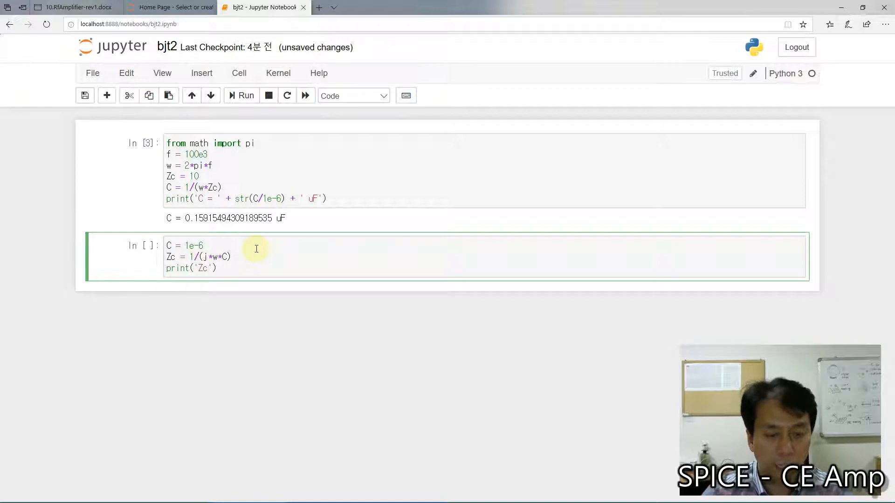
type(" = ' +")
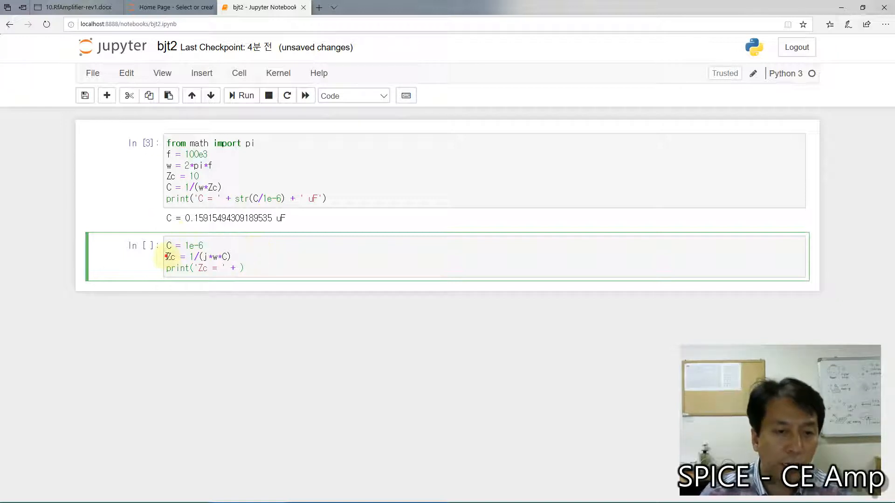
left_click_drag(167, 257, 236, 252)
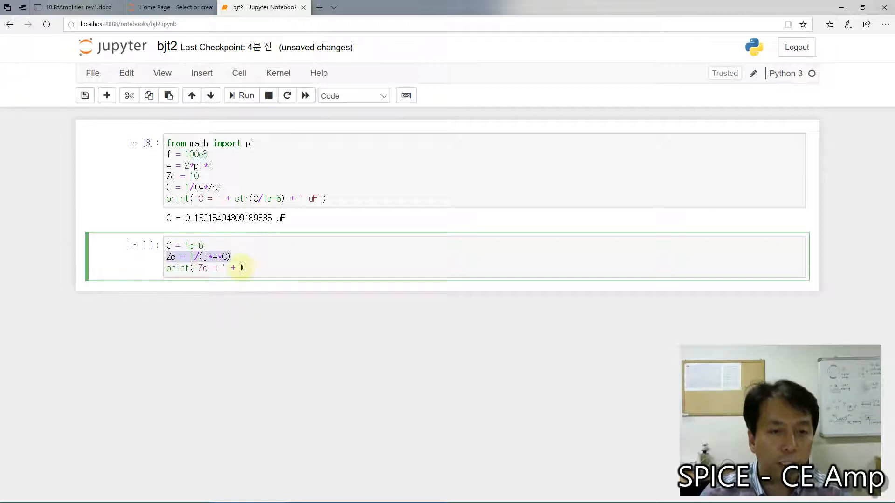
left_click(241, 267)
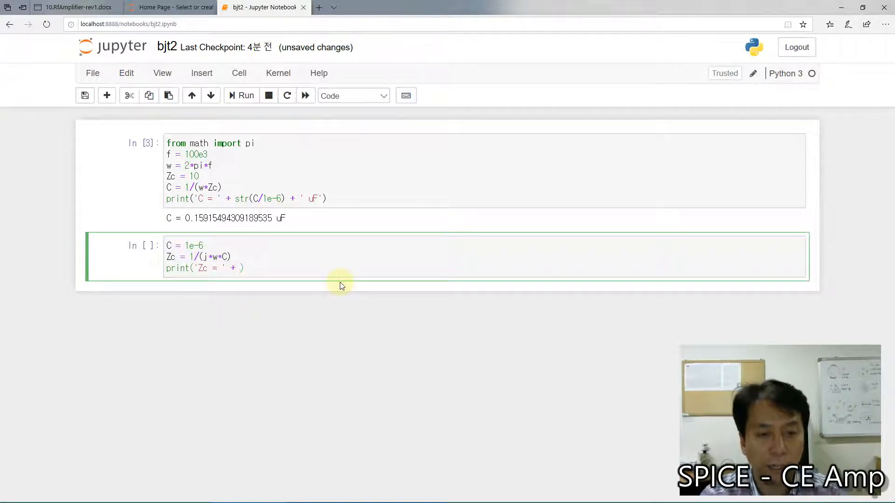
Step: Complete the print statement with str(Zc) and the unit text ' ohm', and run the cell with a new cell inserted below
type("str(")
type("Zc")
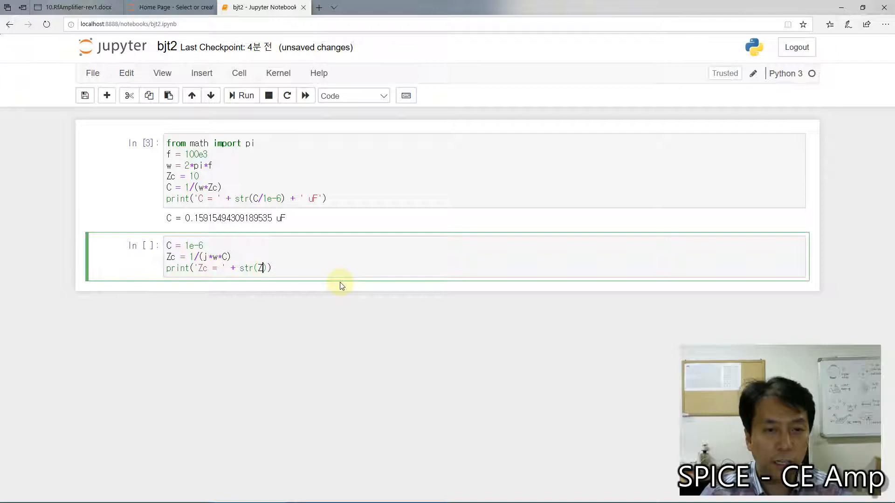
type(") + ")
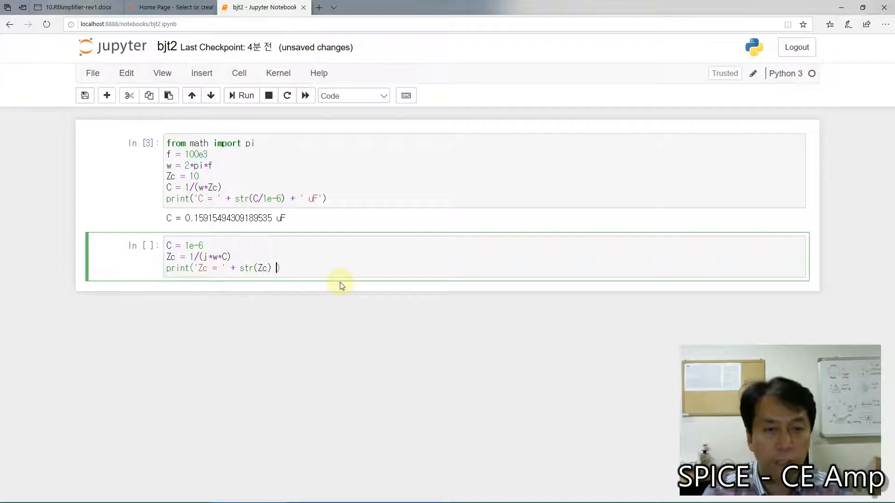
type("'")
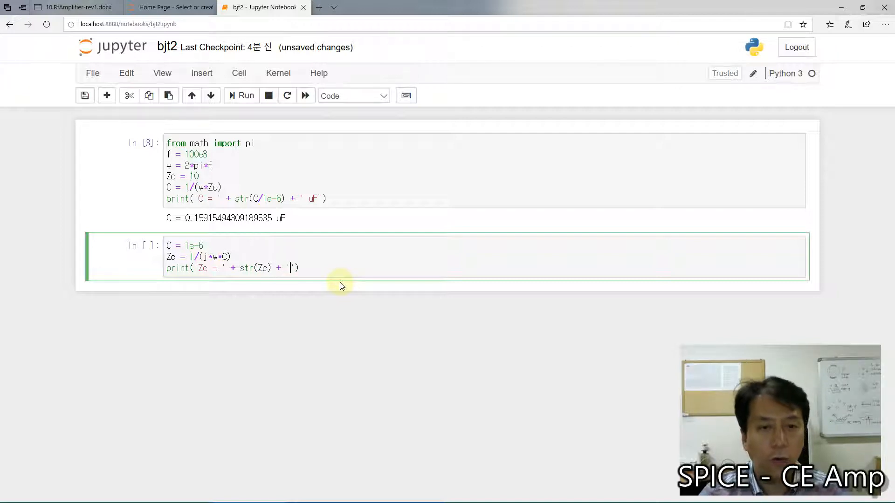
type(" ohm")
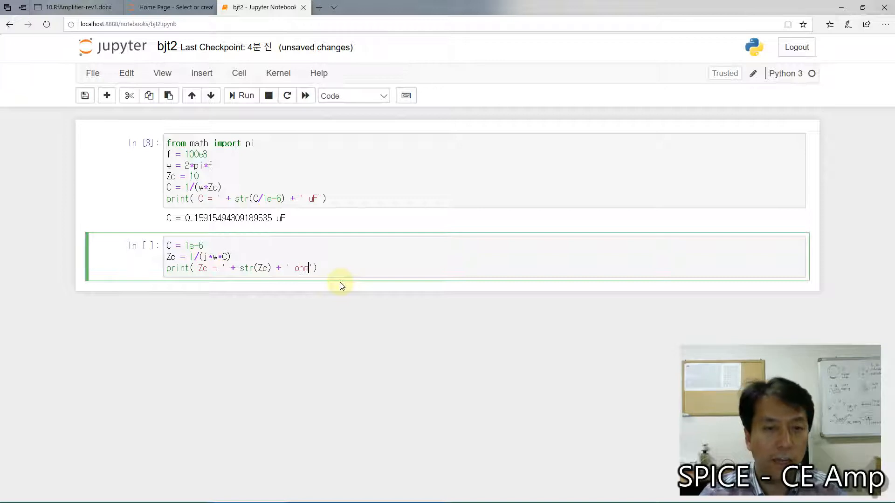
key("Right")
key("Right")
key("alt+Return")
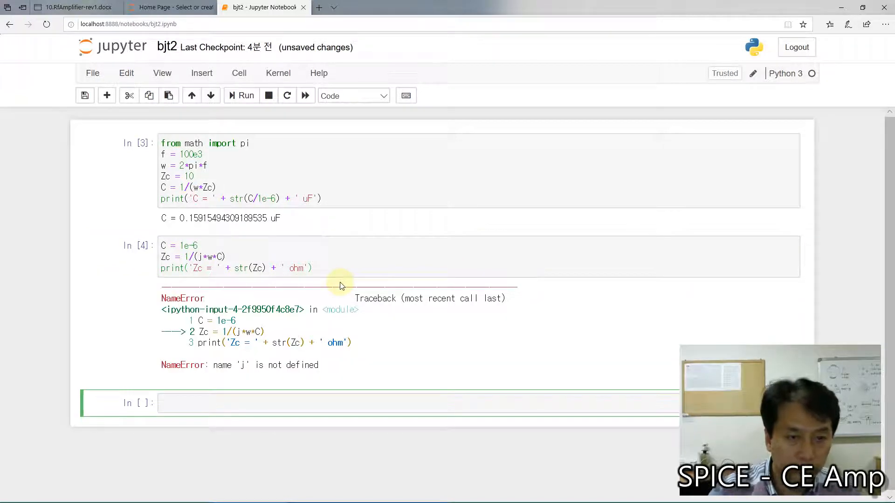
Step: Change j to the complex literal 1j in the Zc formula, rerun the cell and inspect the printed impedance
left_click(202, 256)
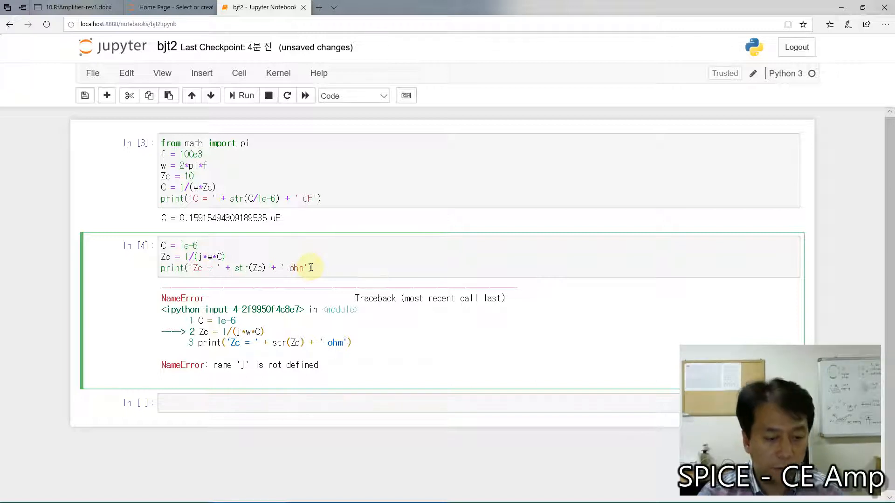
type("1")
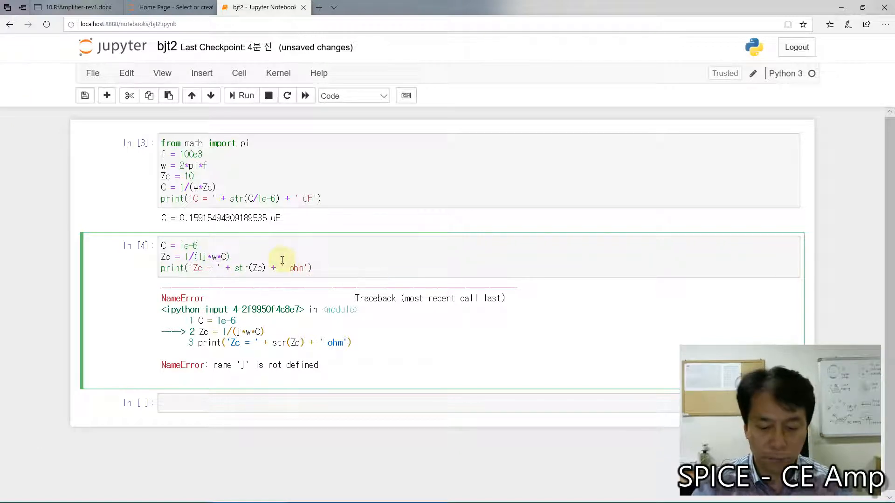
key("shift+Return")
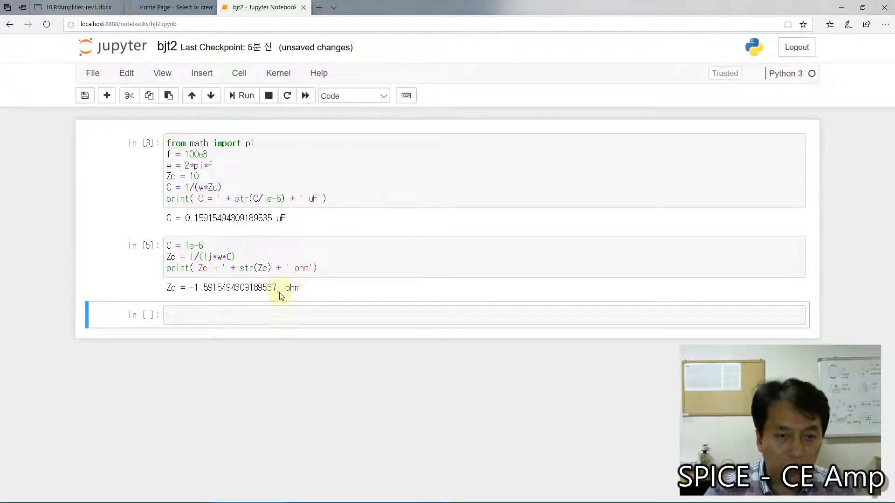
left_click_drag(276, 286, 282, 288)
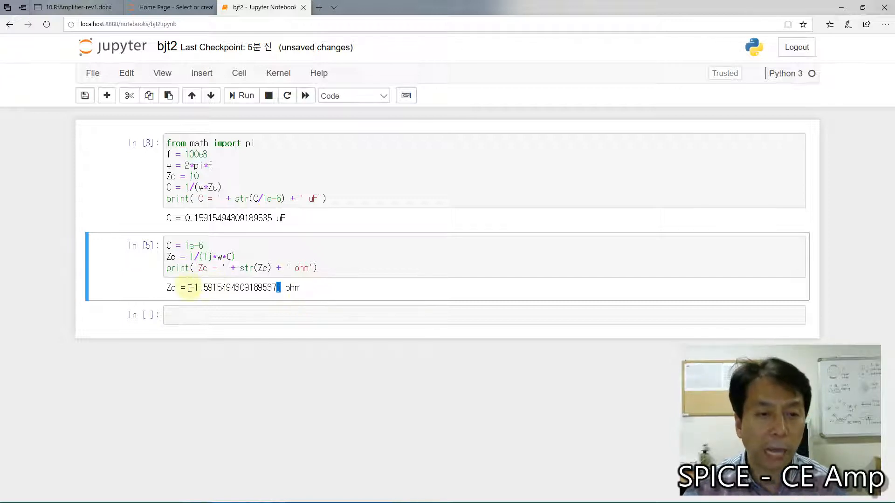
left_click_drag(189, 287, 194, 291)
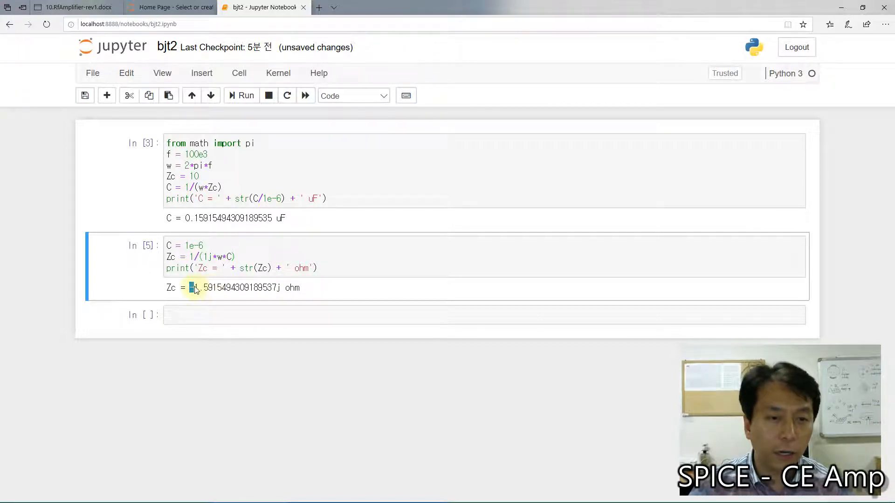
left_click_drag(194, 289, 214, 290)
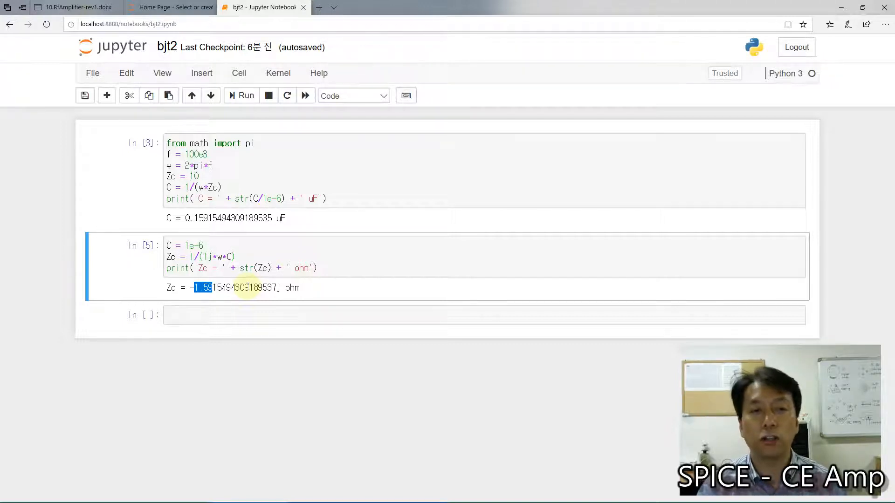
Step: Switch to the Qucs schematic and set input coupling capacitor C1 to 1 uF
mouse_move(219, 501)
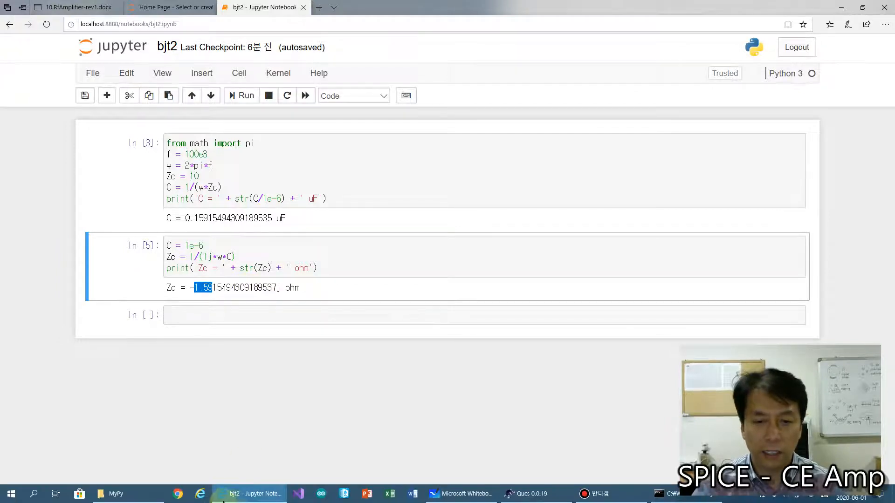
left_click(529, 490)
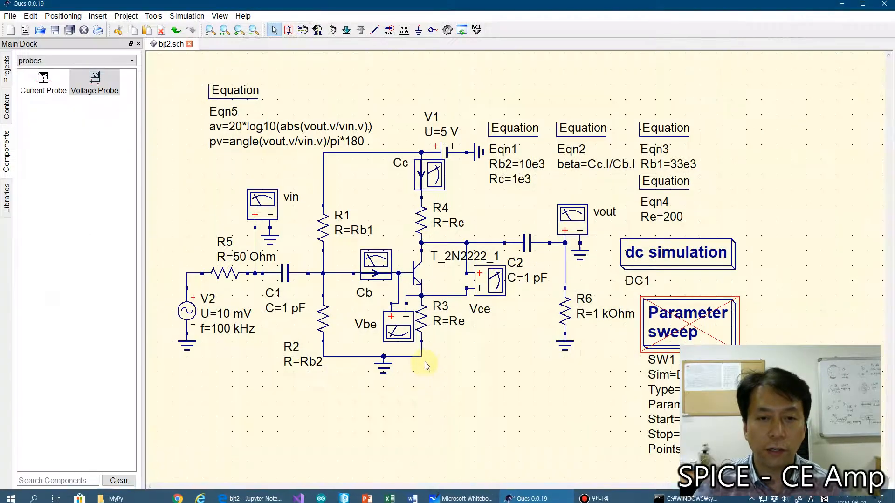
double_click(285, 273)
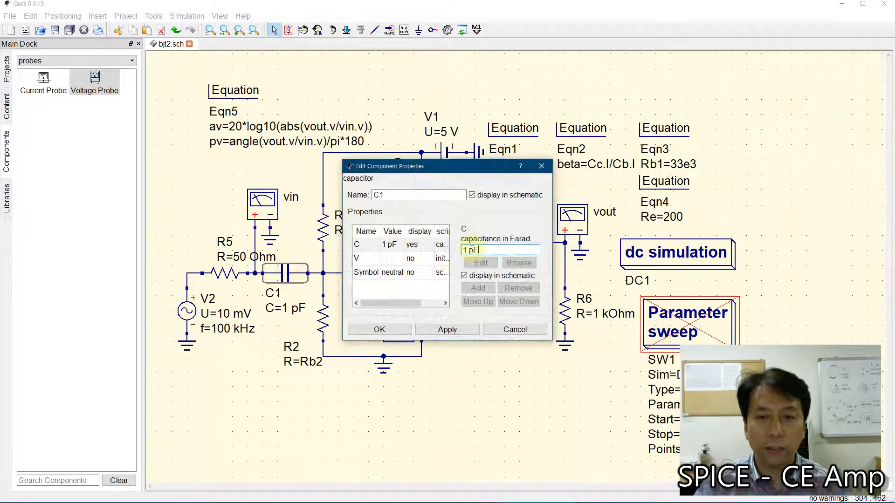
type("u")
key("Delete")
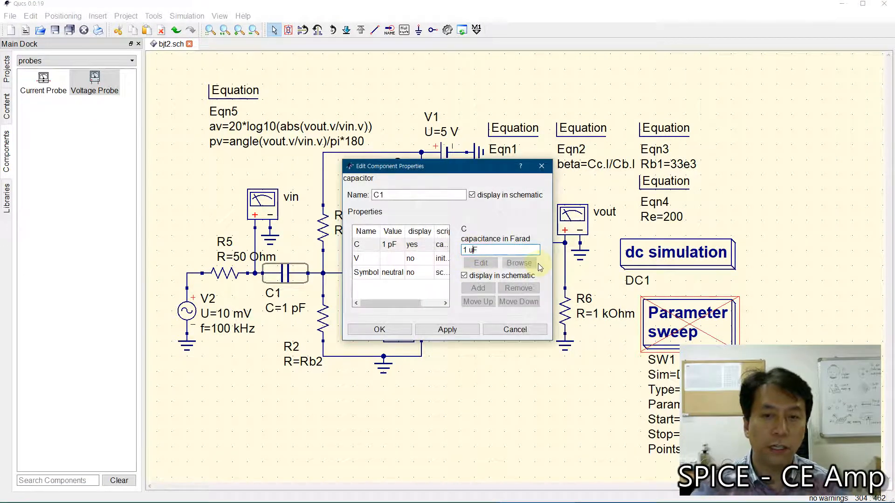
left_click(380, 330)
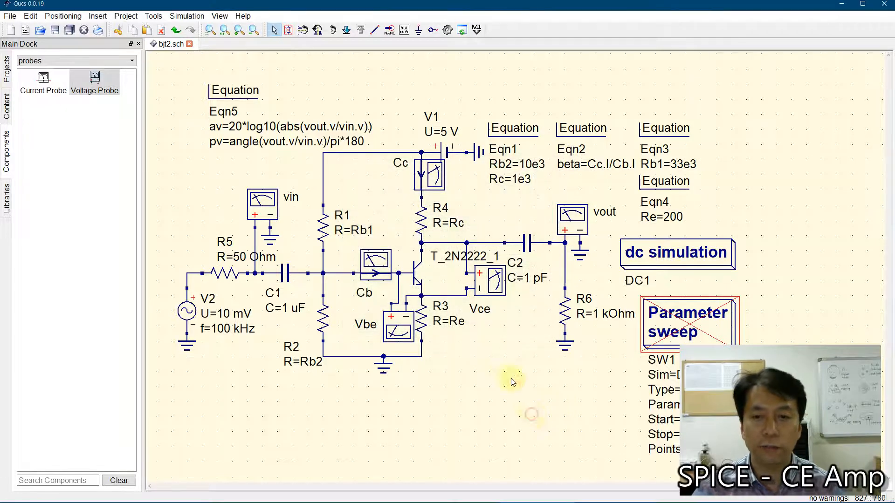
Step: Set the capacitance of output coupling capacitor C2 to 1uF
double_click(528, 243)
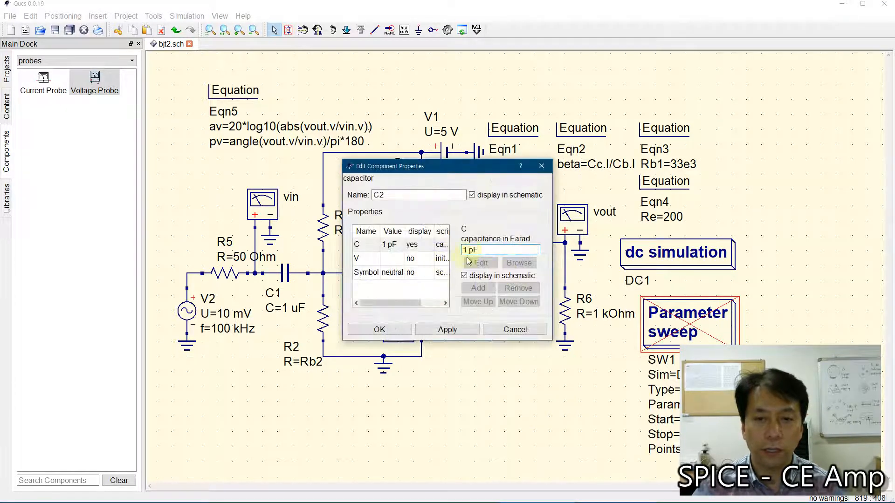
left_click_drag(467, 251, 473, 251)
type("u")
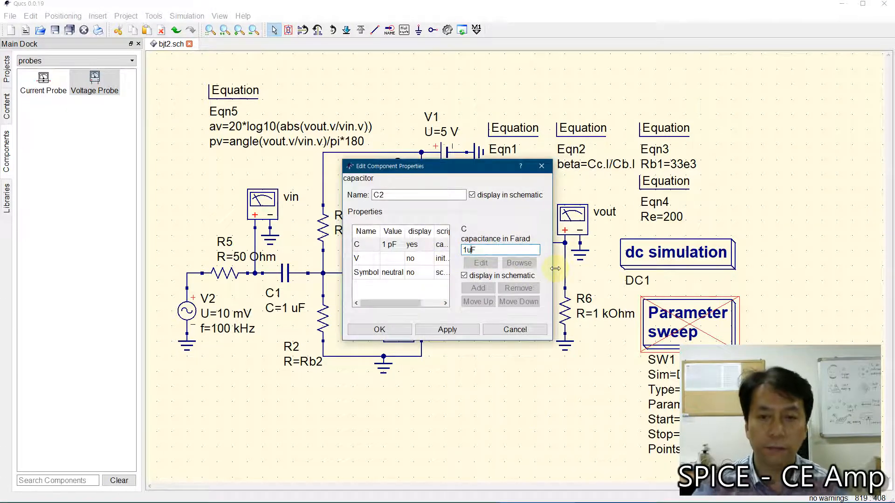
left_click(380, 330)
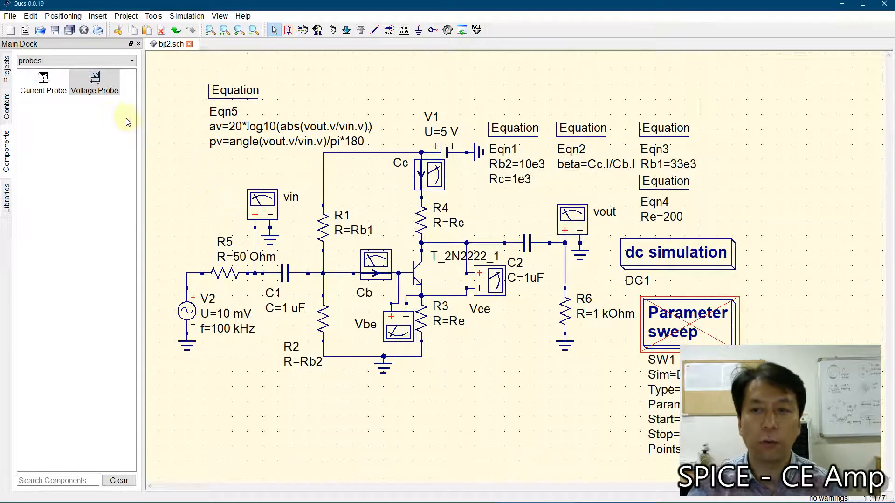
Step: Delete the deactivated Parameter sweep block from the schematic
left_click(678, 328)
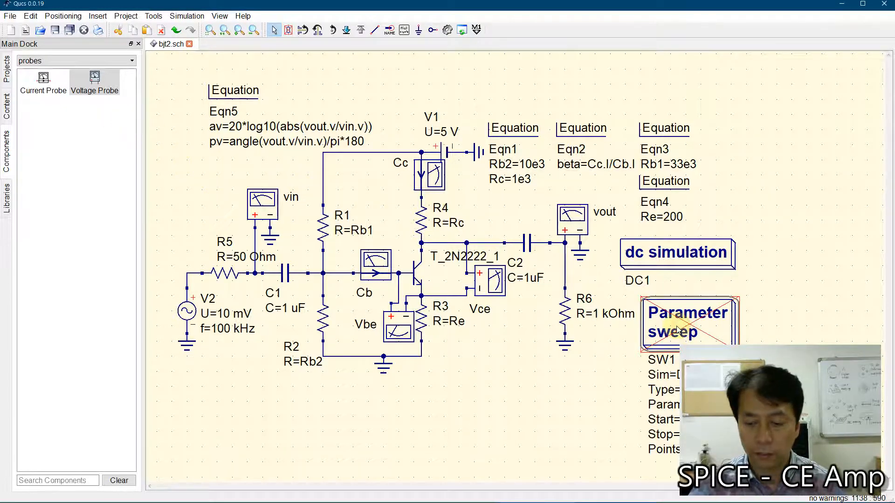
key("Delete")
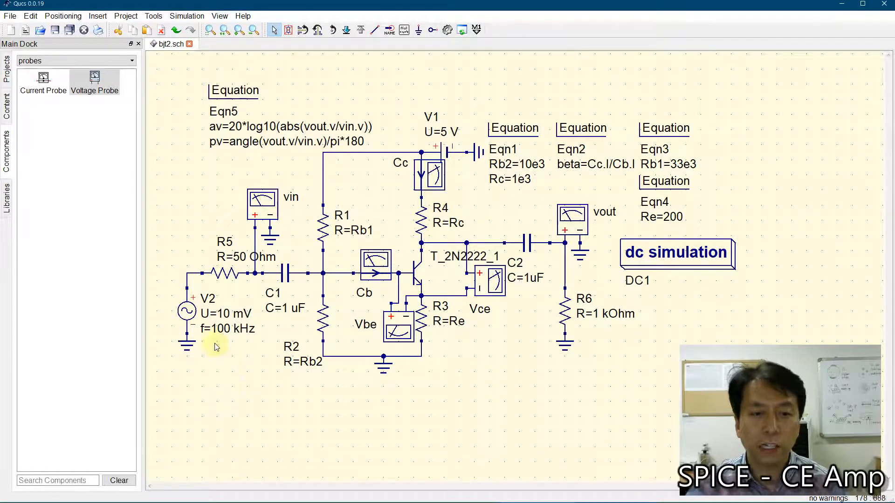
Step: Set the peak voltage of AC source V2 to 100 mV
left_click(189, 312)
double_click(189, 312)
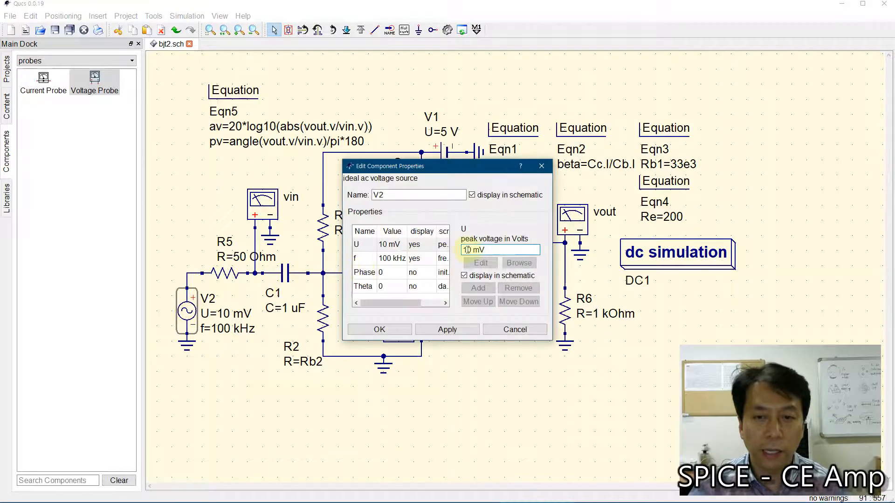
left_click(484, 252)
type("0")
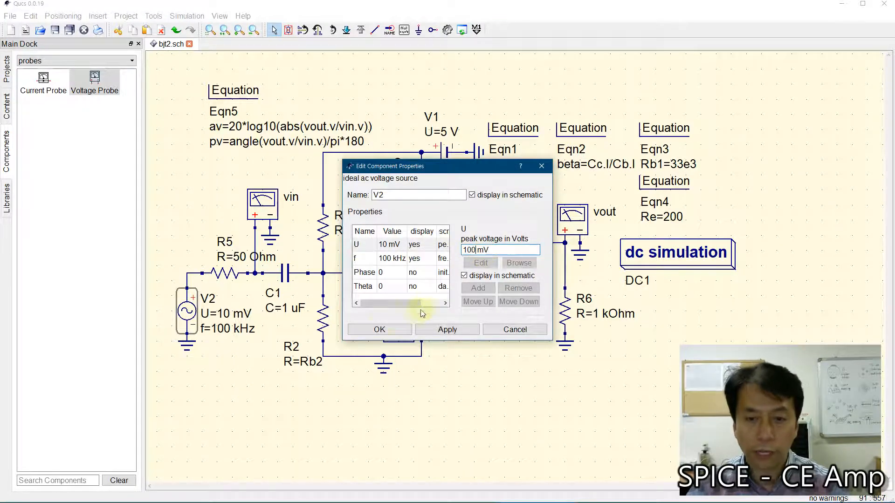
left_click(380, 329)
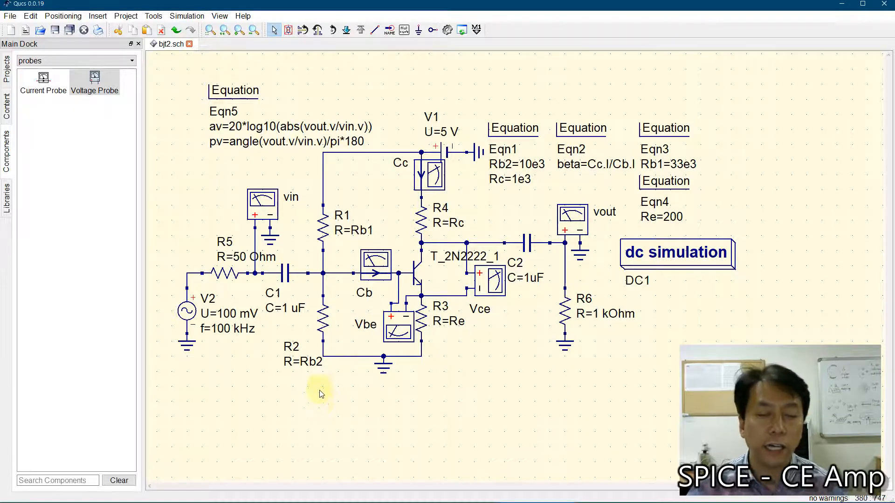
Step: Restore the peak voltage of AC source V2 to 10 mV
double_click(188, 314)
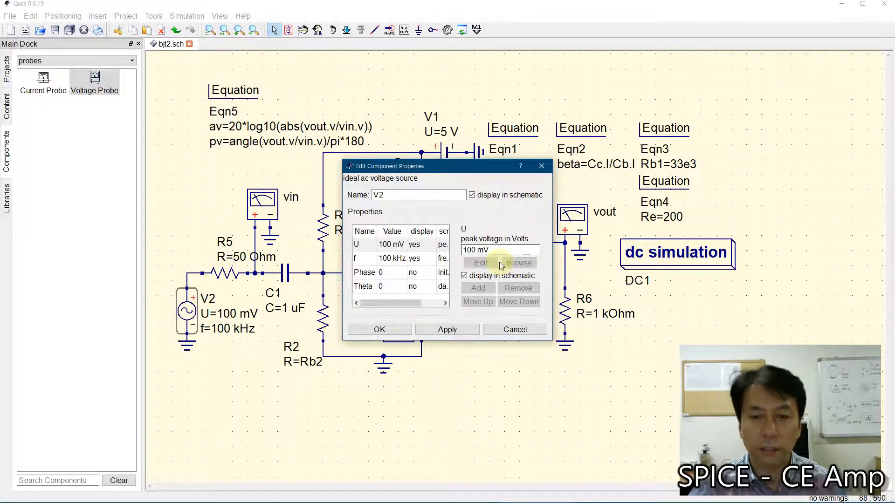
key("BackSpace")
left_click(380, 330)
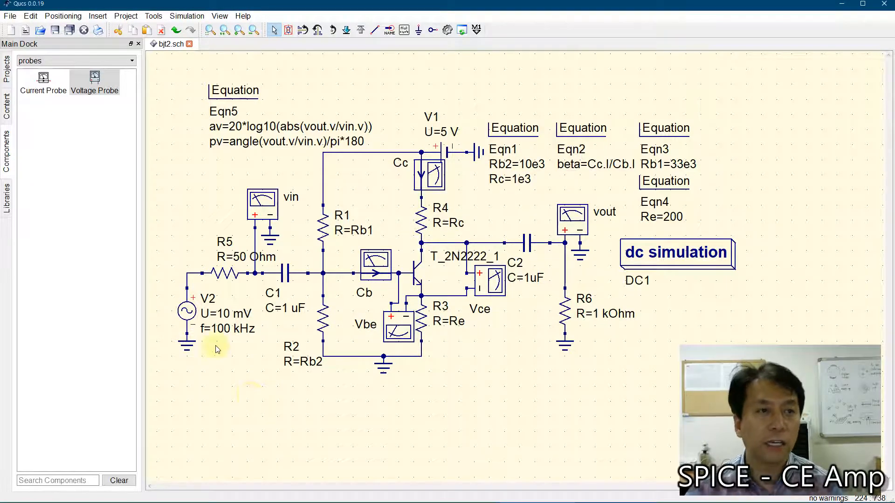
Step: Add an ac simulation block to the schematic and place it beside the Rb1 equation, above the dc simulation block
left_click(44, 64)
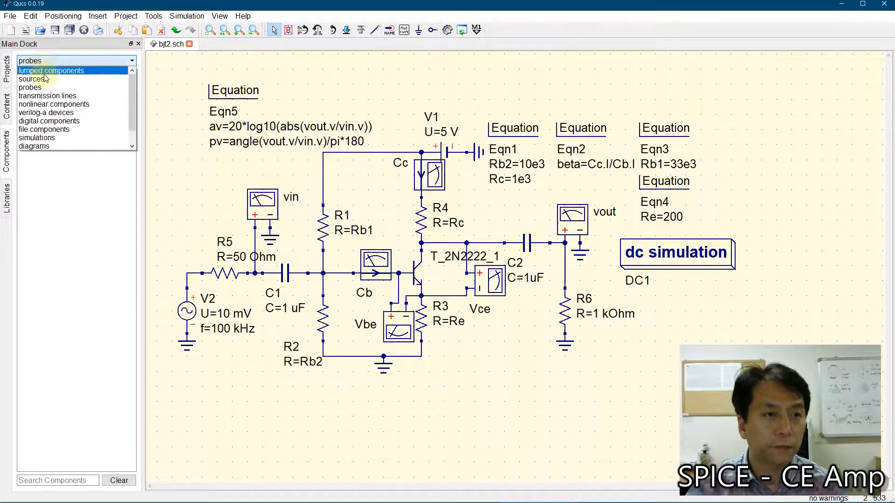
left_click(40, 137)
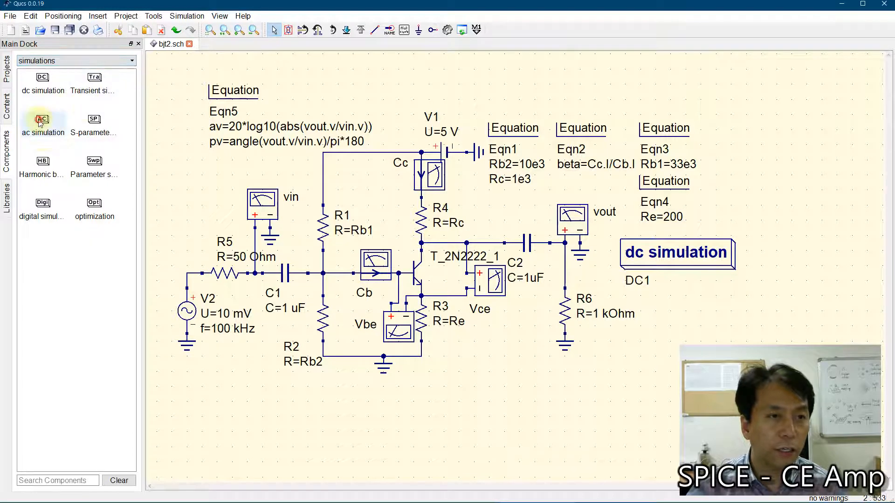
left_click(41, 122)
left_click(499, 370)
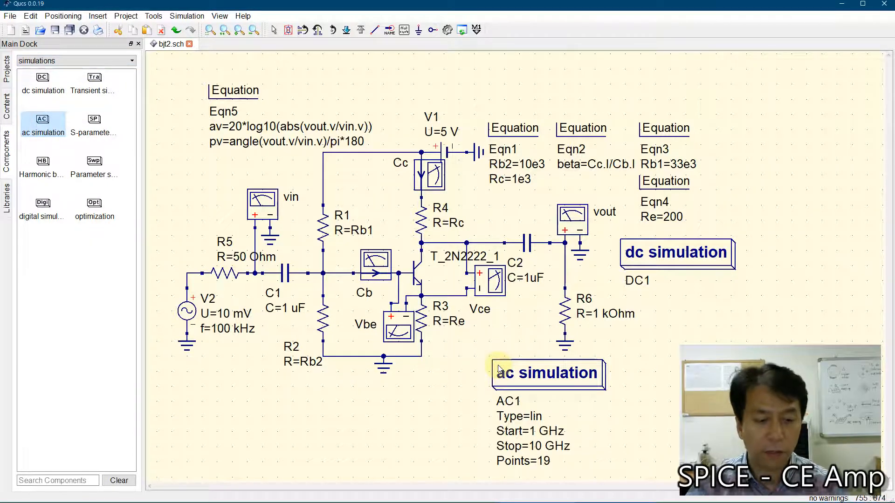
key("Escape")
left_click_drag(532, 377, 750, 124)
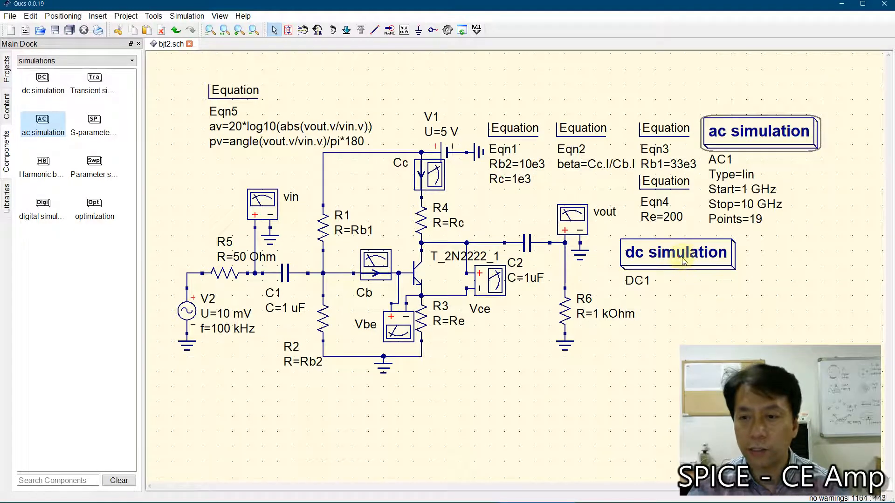
Step: Set the ac simulation block's sweep to start at 1 kHz and stop at 1 MHz
left_click(683, 261)
left_click(760, 129)
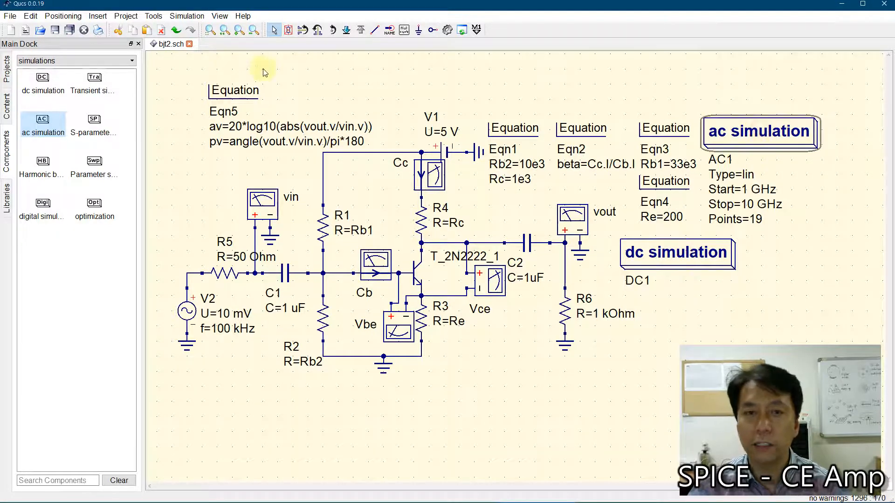
left_click(211, 30)
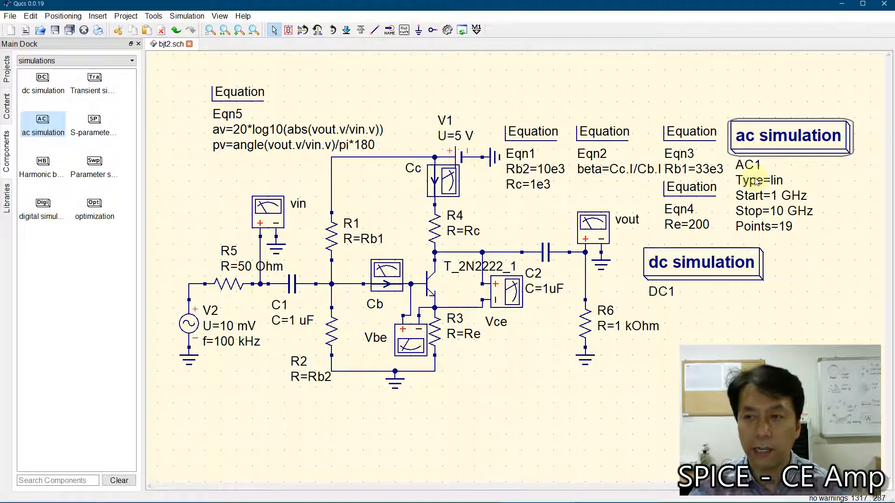
double_click(781, 134)
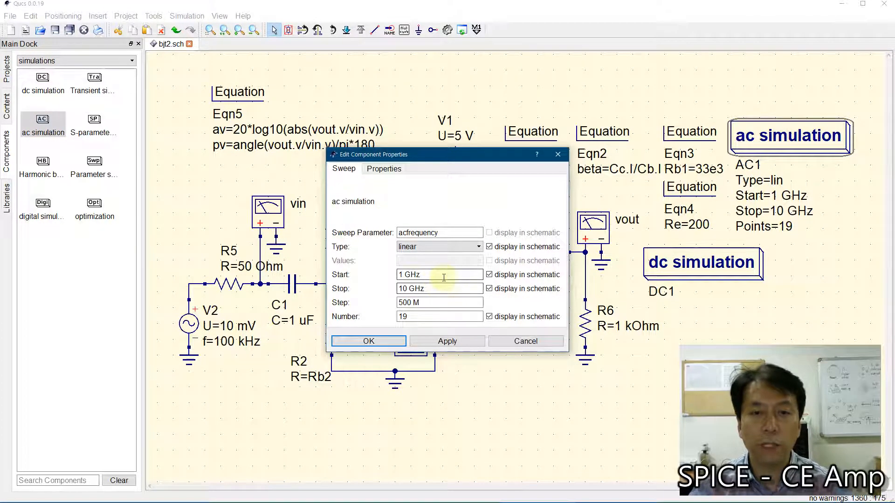
left_click(403, 276)
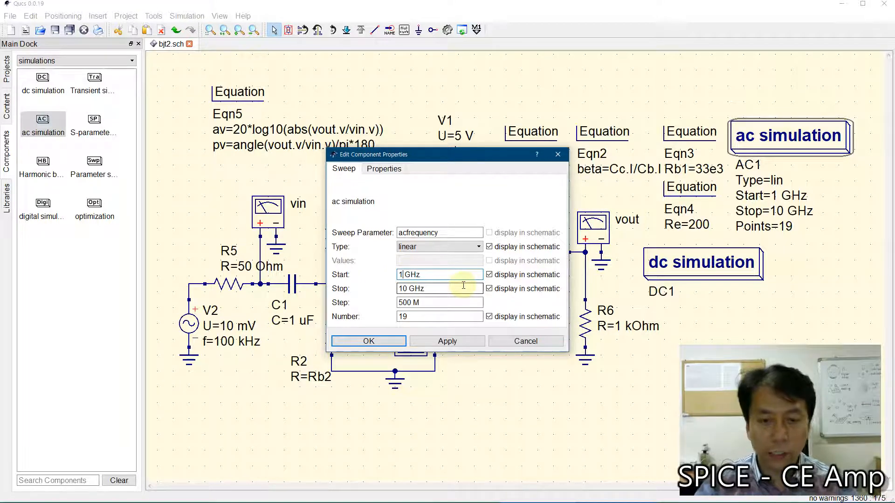
key("Delete")
type("k")
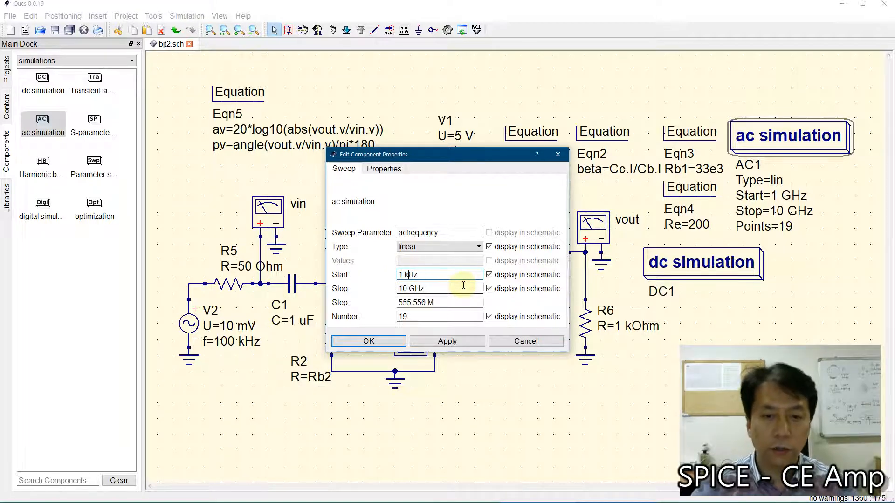
left_click(404, 289)
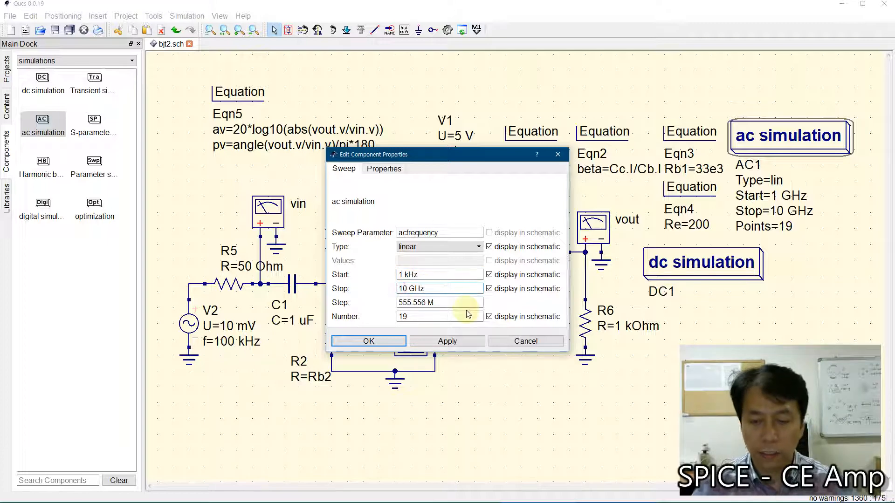
key("Delete")
key("Delete")
type("M")
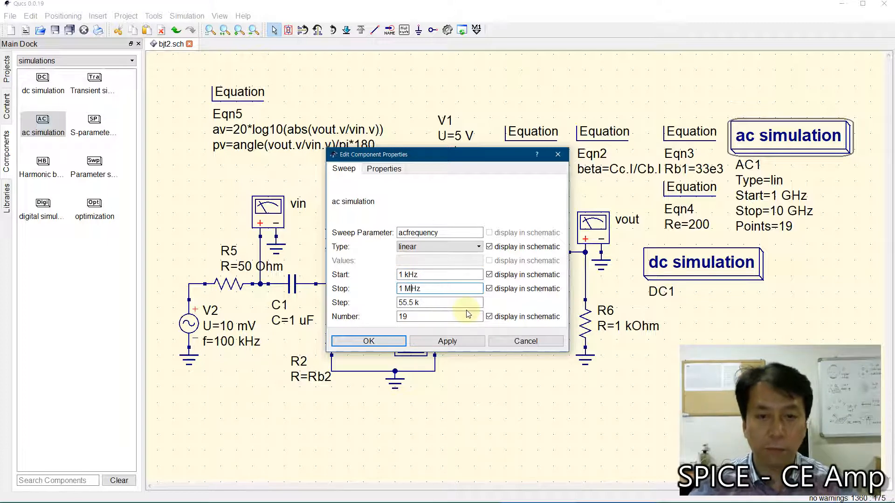
Step: Set the ac simulation sweep to 201 points with logarithmic spacing and apply the settings
left_click_drag(420, 316, 356, 317)
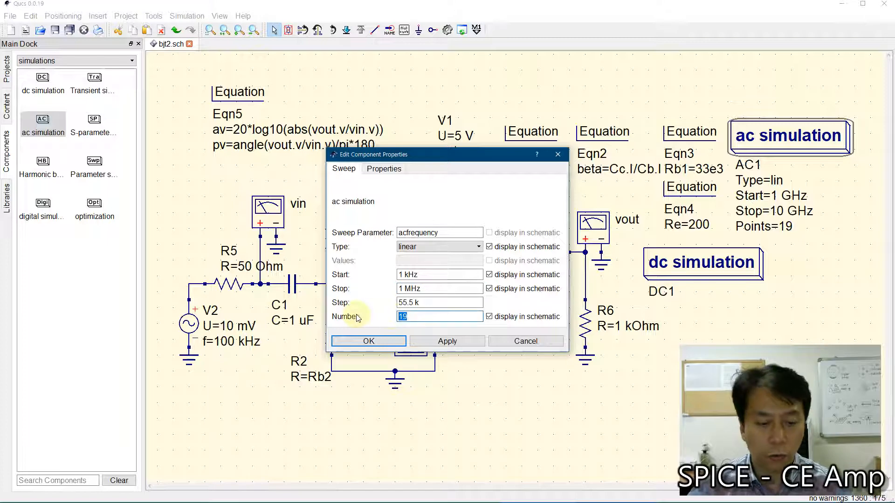
type("201")
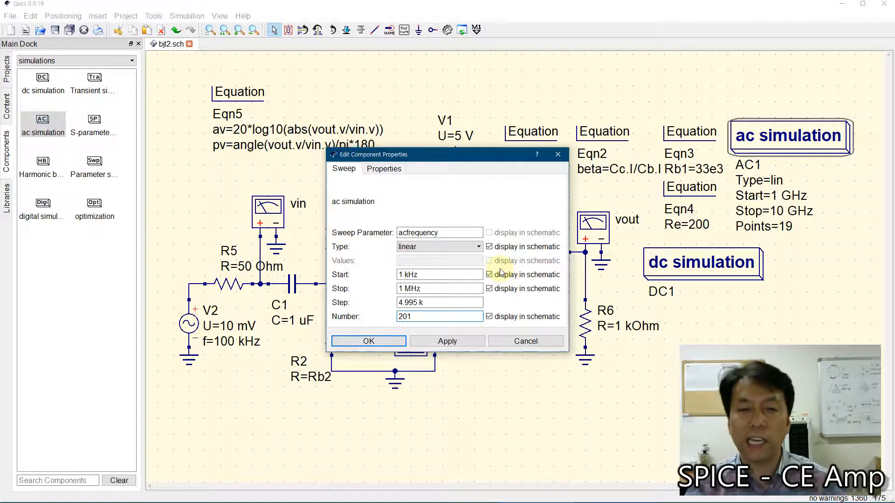
left_click(432, 249)
left_click(427, 265)
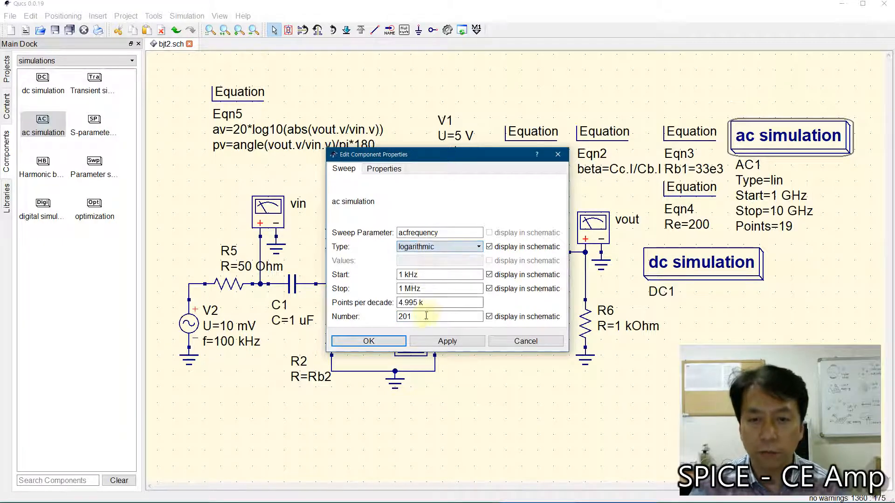
left_click(425, 317)
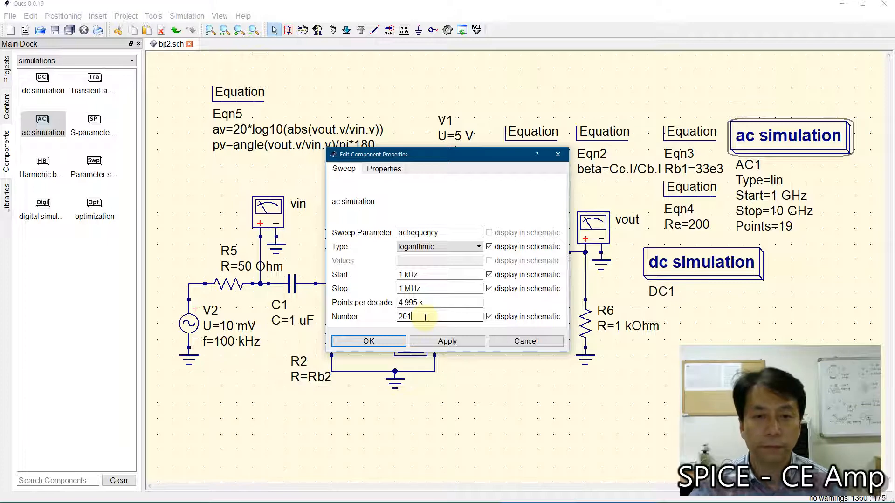
left_click(369, 341)
left_click(501, 428)
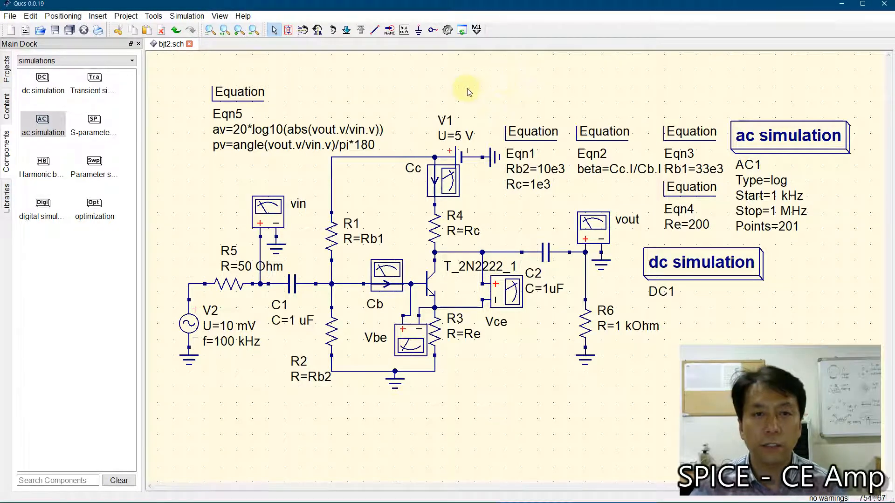
Step: Simulate the schematic and place a Cartesian diagram plotting av on the data display
left_click(448, 31)
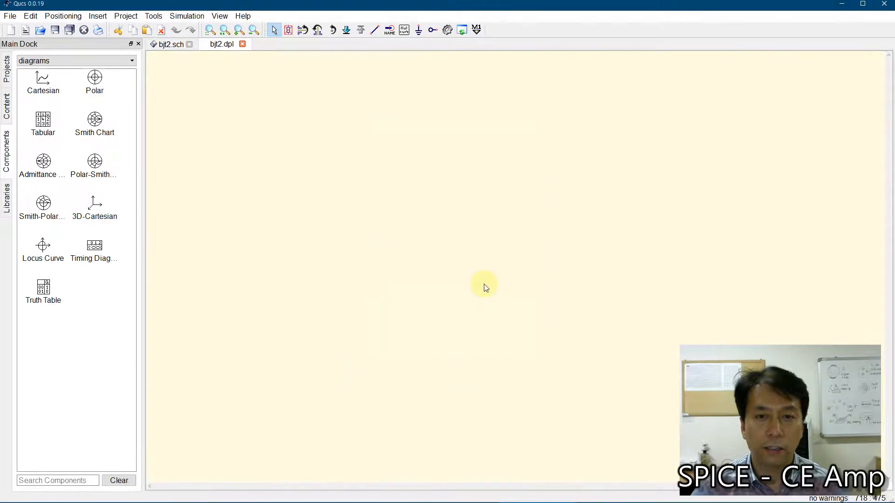
left_click(43, 82)
left_click(175, 147)
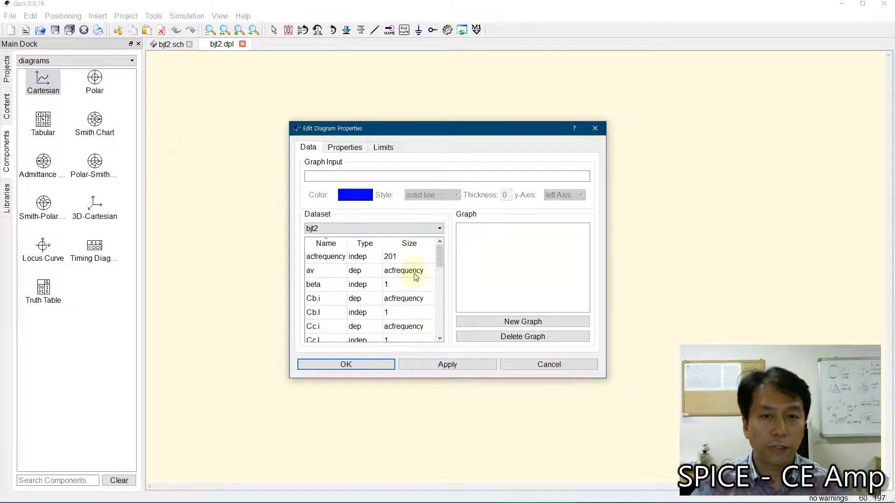
double_click(327, 272)
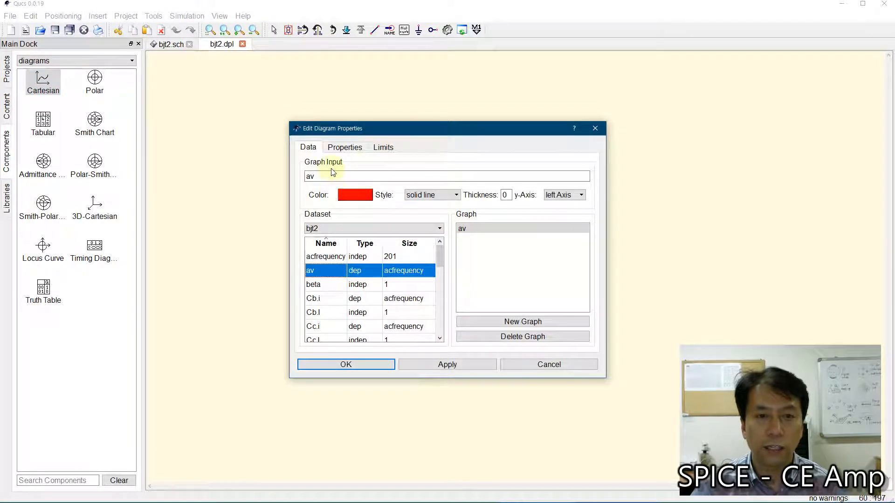
Step: Give the av diagram a logarithmic x-axis grid and enlarge it to fill much of the data display
left_click(337, 150)
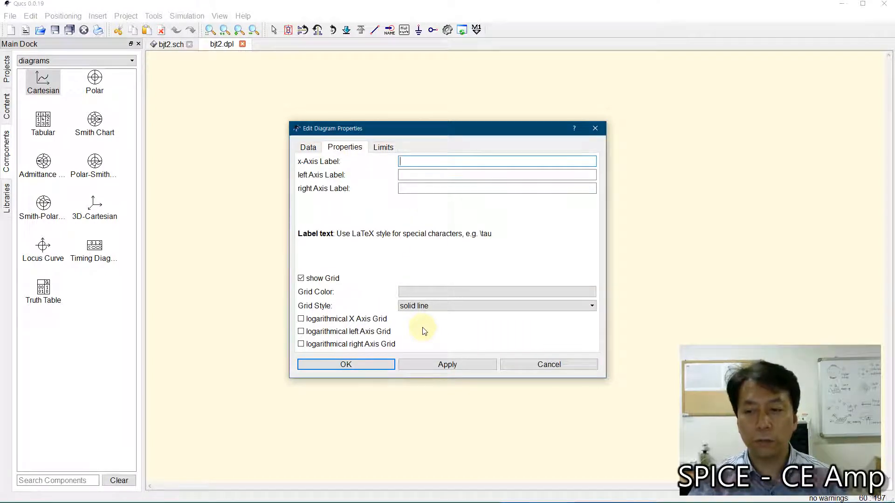
left_click(301, 320)
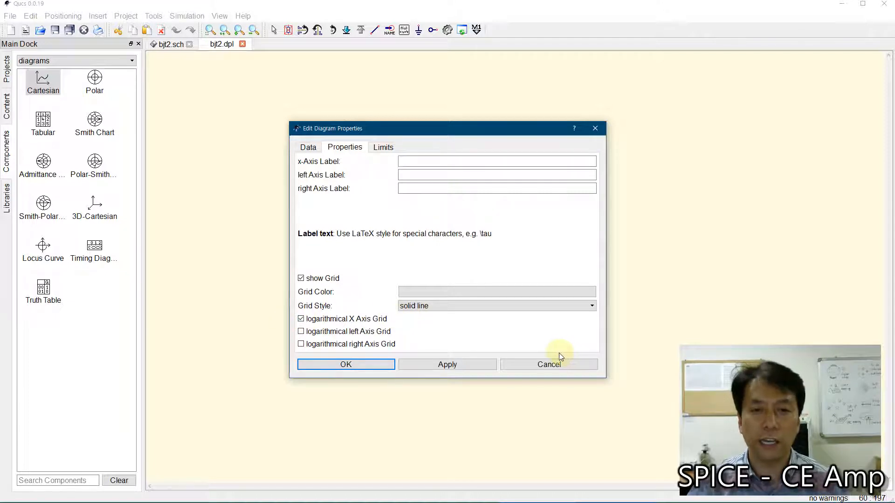
left_click(353, 367)
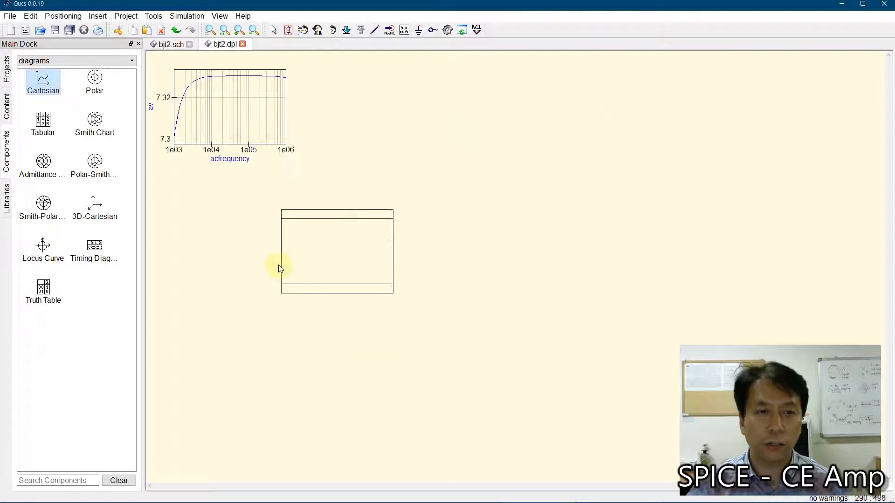
key("Escape")
left_click(212, 129)
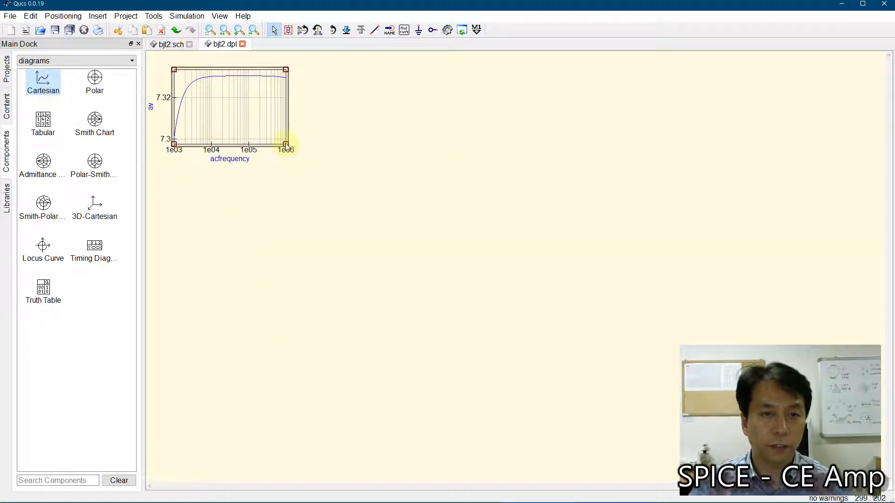
left_click_drag(285, 145, 557, 329)
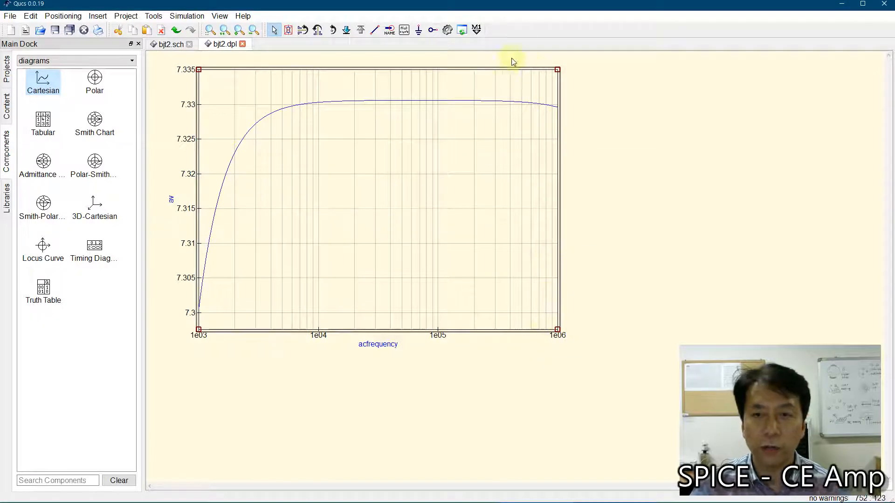
Step: Set the ac simulation sweep in the bjt2 schematic to 100 Hz through 10 MHz with 301 points, and rerun the simulation
left_click(158, 45)
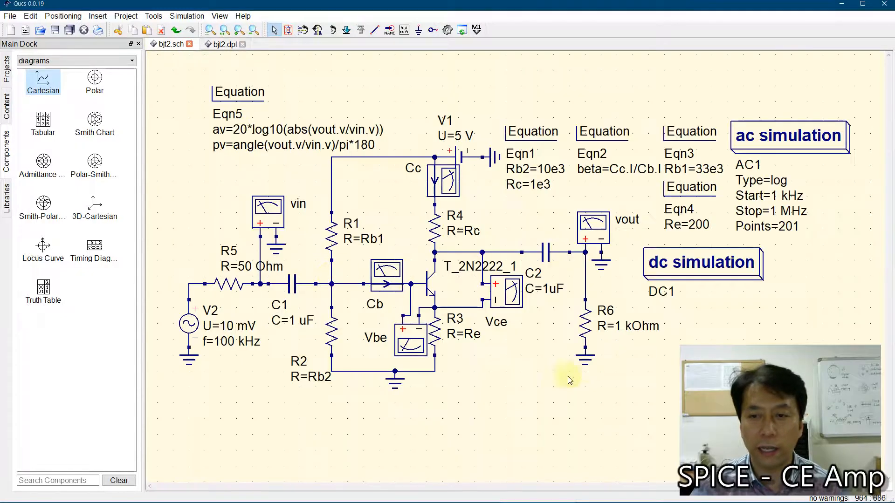
double_click(777, 140)
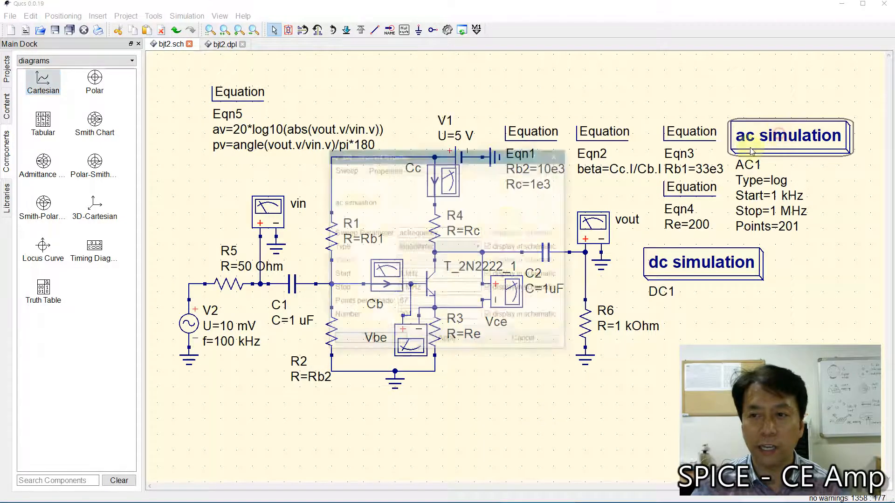
left_click(403, 274)
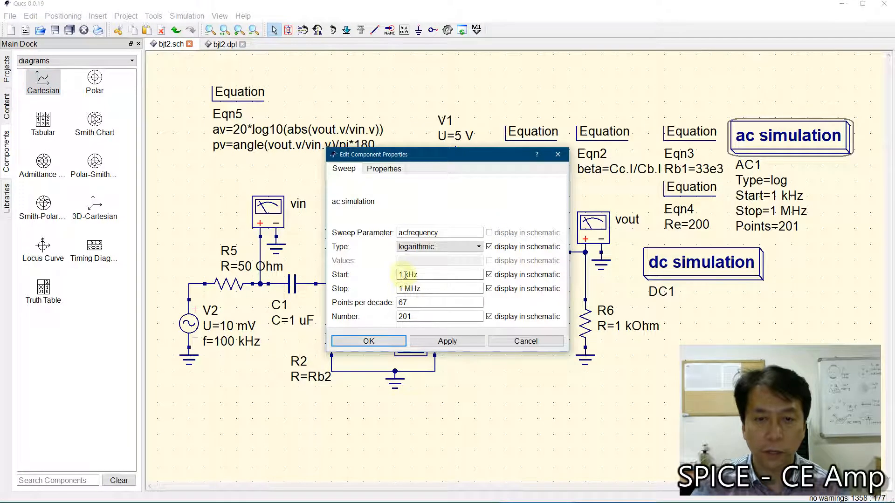
type("00")
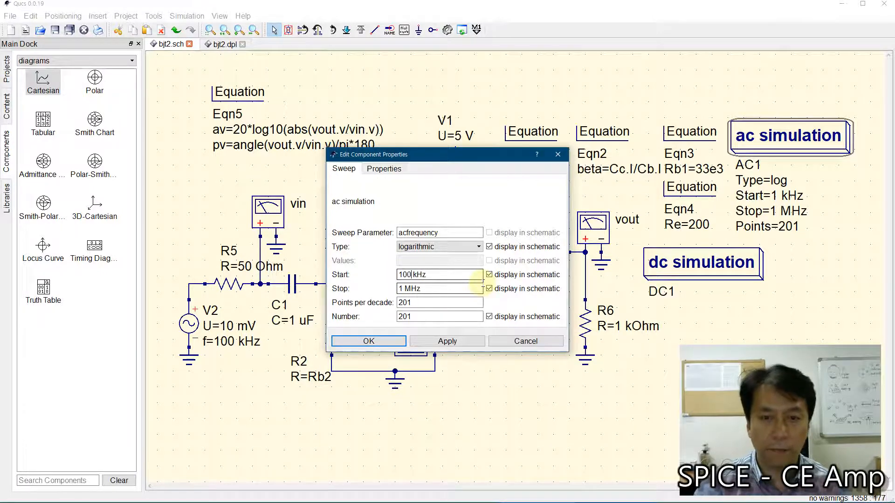
key("Delete")
left_click(410, 289)
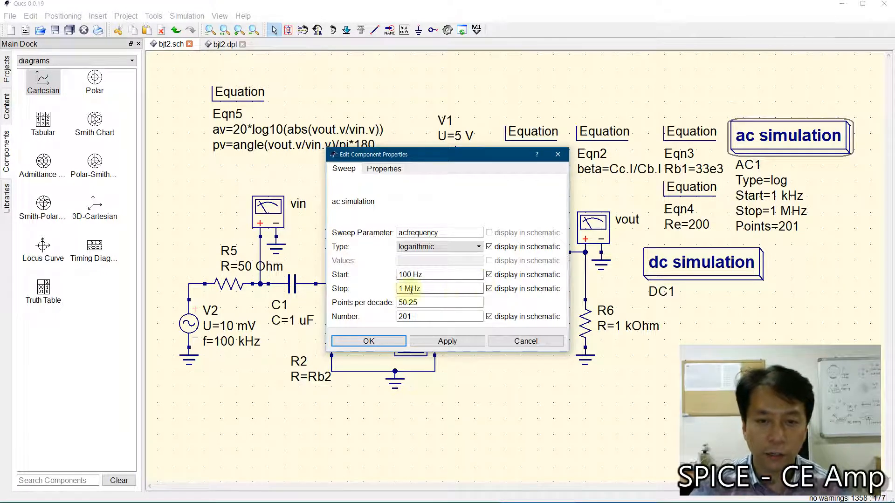
left_click(447, 307)
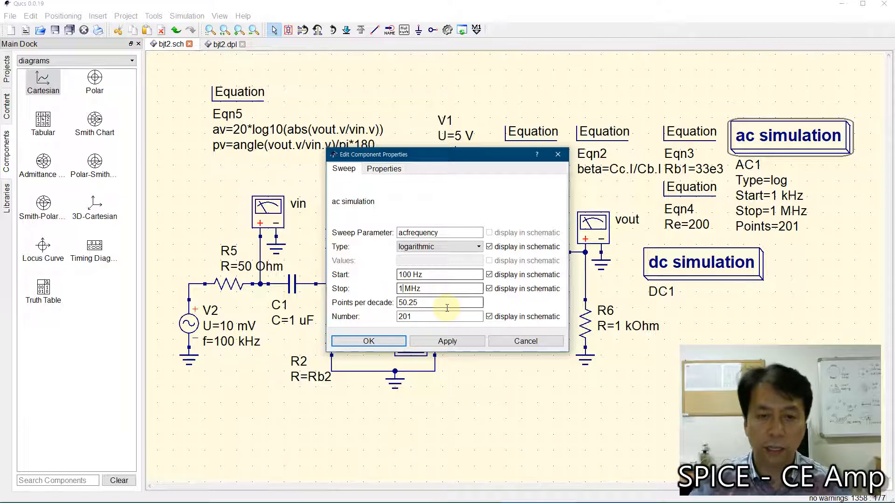
type("0")
left_click(400, 317)
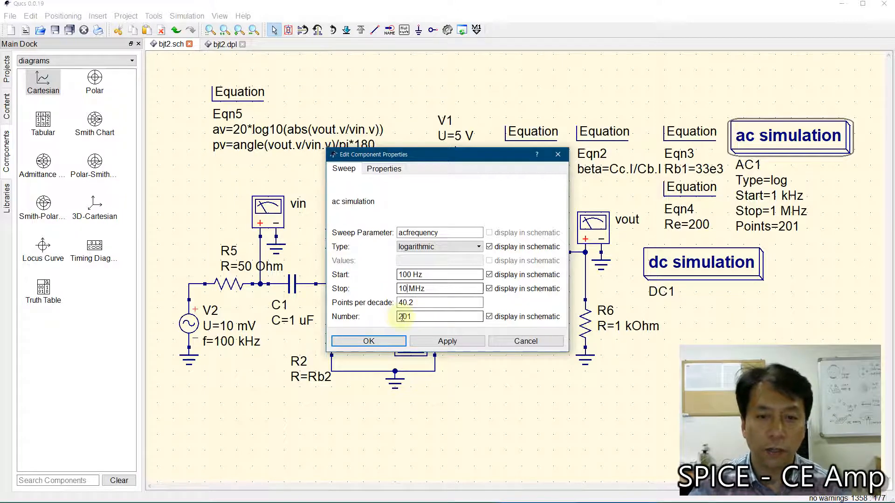
left_click_drag(401, 317, 387, 321)
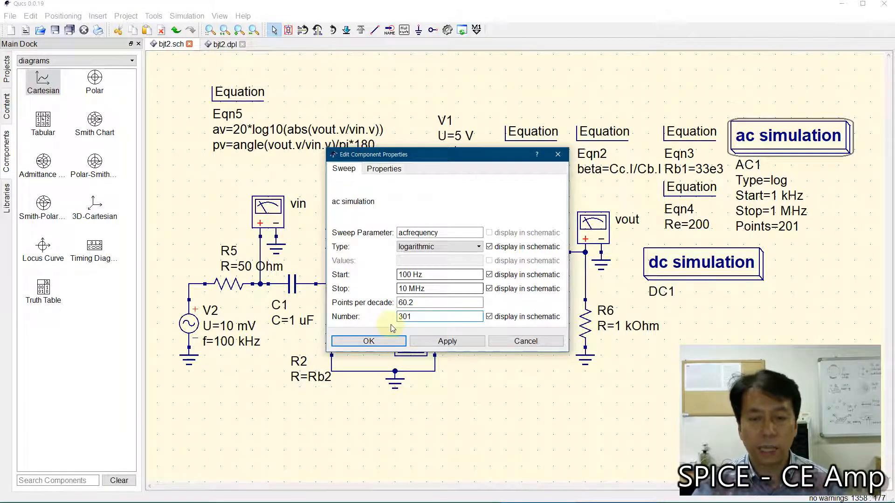
left_click(369, 341)
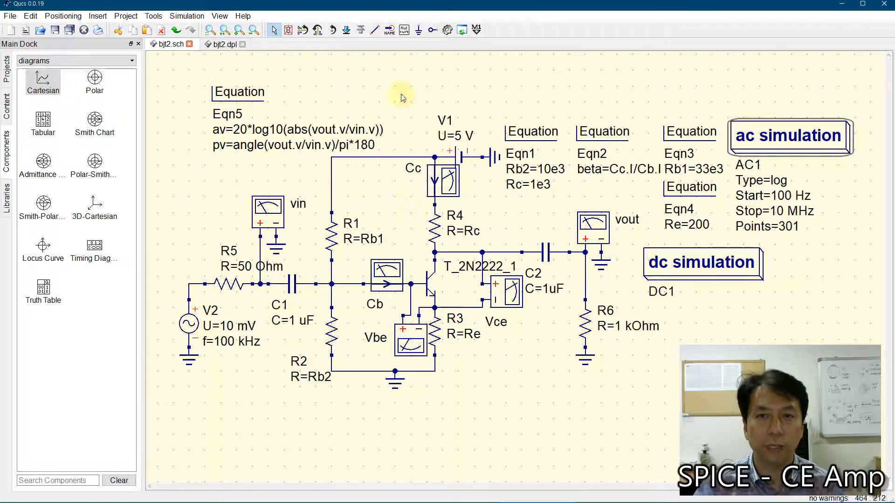
left_click(447, 29)
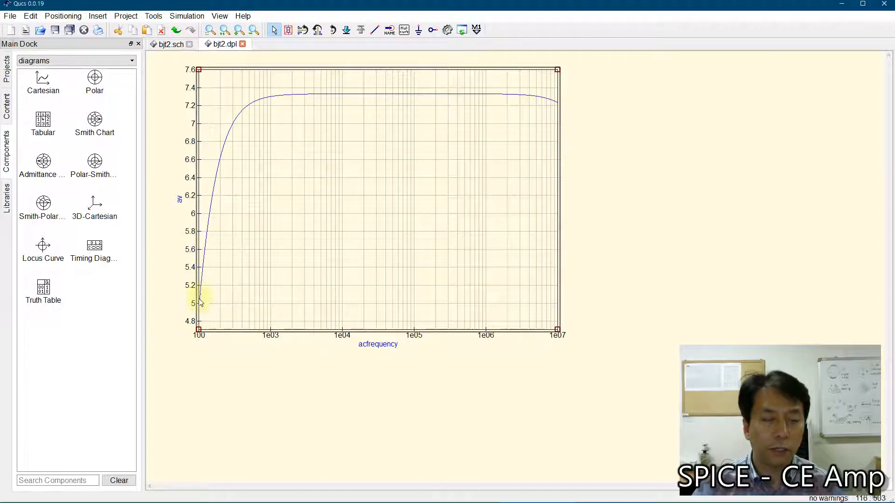
Step: Set the ac simulation sweep in the bjt2 schematic to start at 10 Hz and stop at 100 MHz, and rerun the simulation
left_click(168, 44)
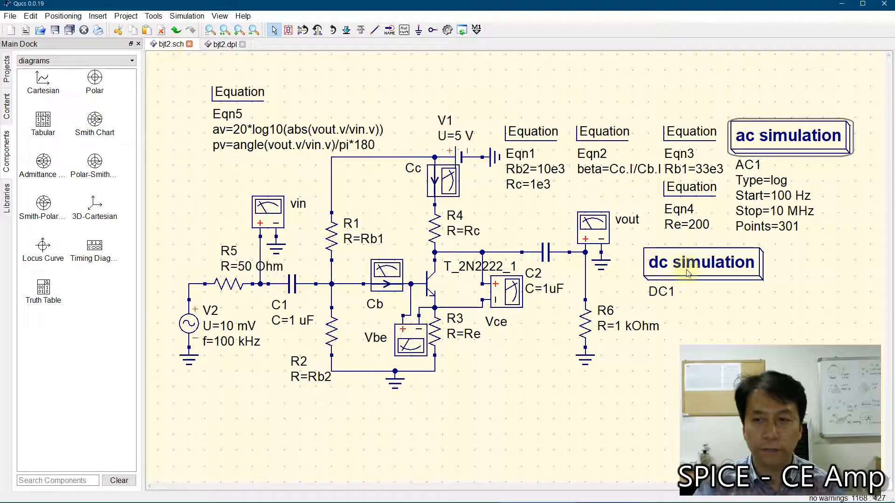
double_click(781, 140)
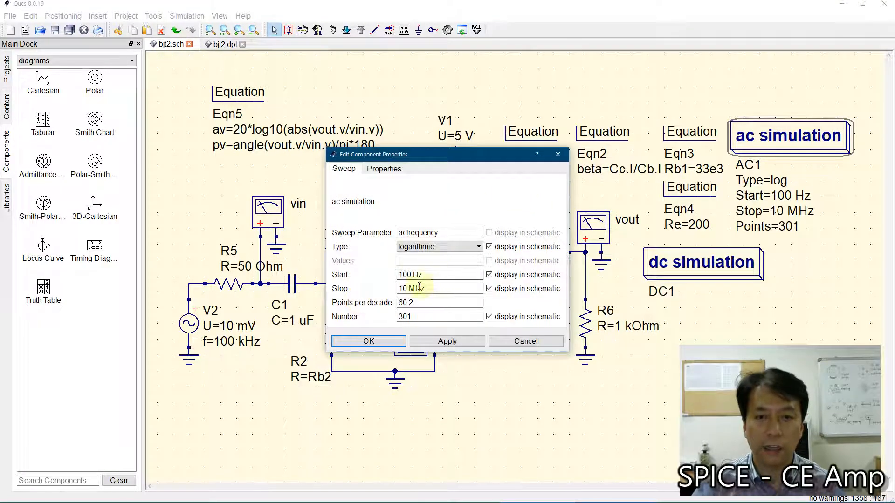
double_click(409, 275)
type("10")
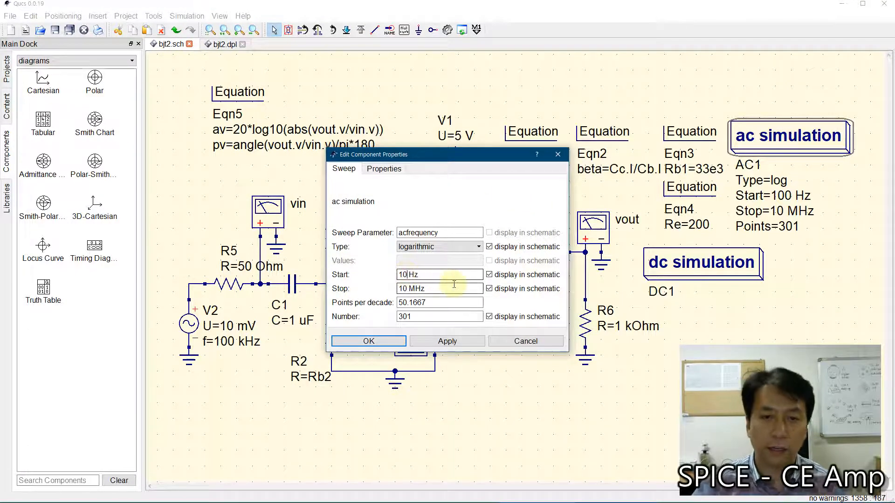
left_click(406, 290)
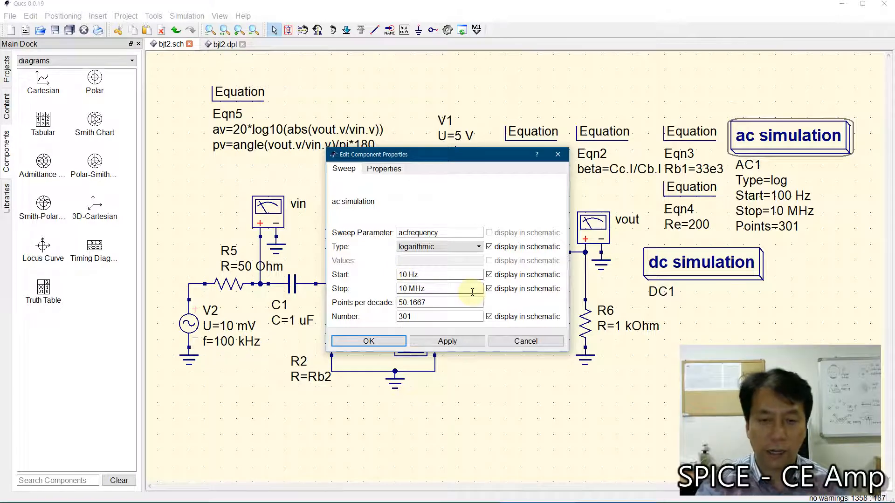
type("0")
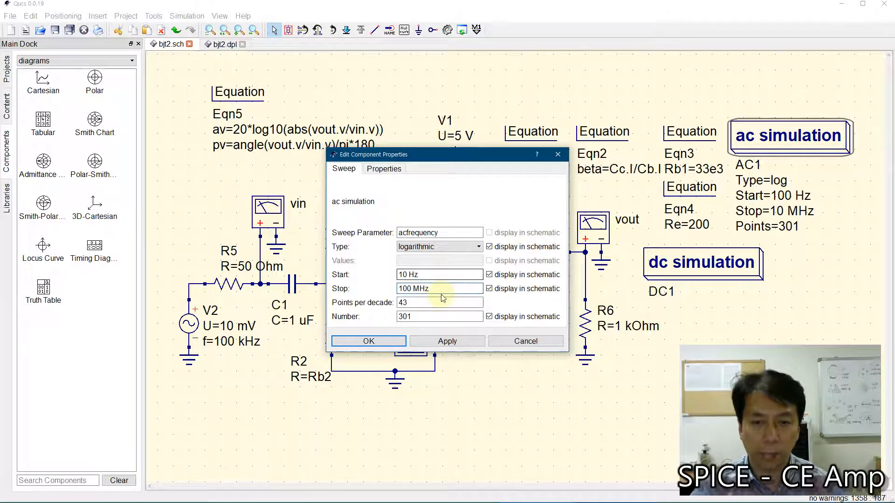
left_click(368, 341)
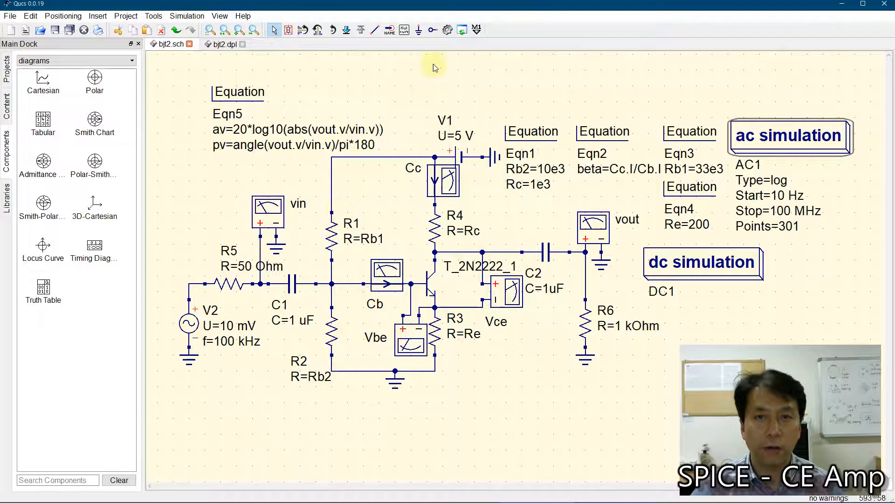
left_click(448, 30)
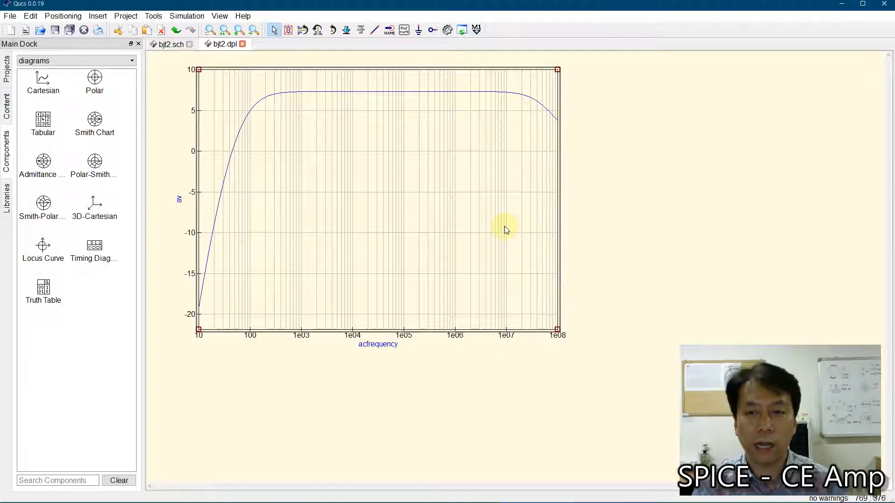
Step: Move the av diagram closer to the upper-left corner of the data display and shrink it slightly
left_click(171, 44)
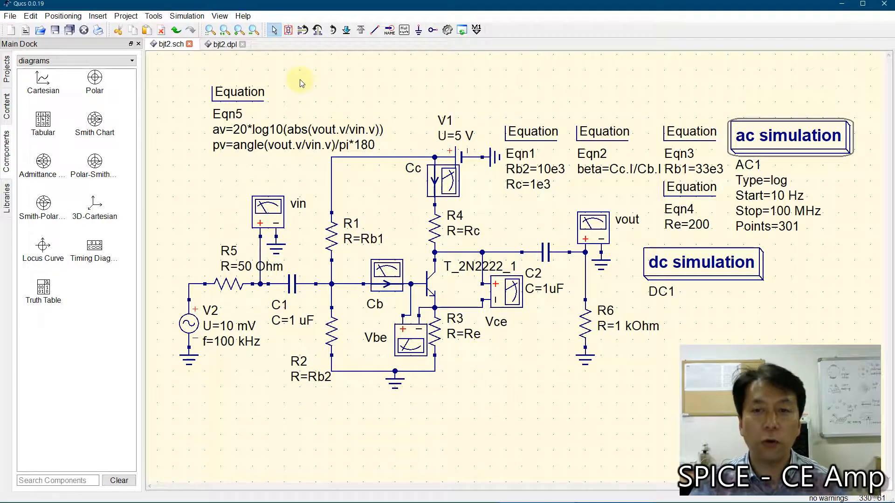
left_click(210, 45)
mouse_move(430, 226)
left_mouse_down()
mouse_move(396, 222)
mouse_move(426, 219)
left_mouse_up()
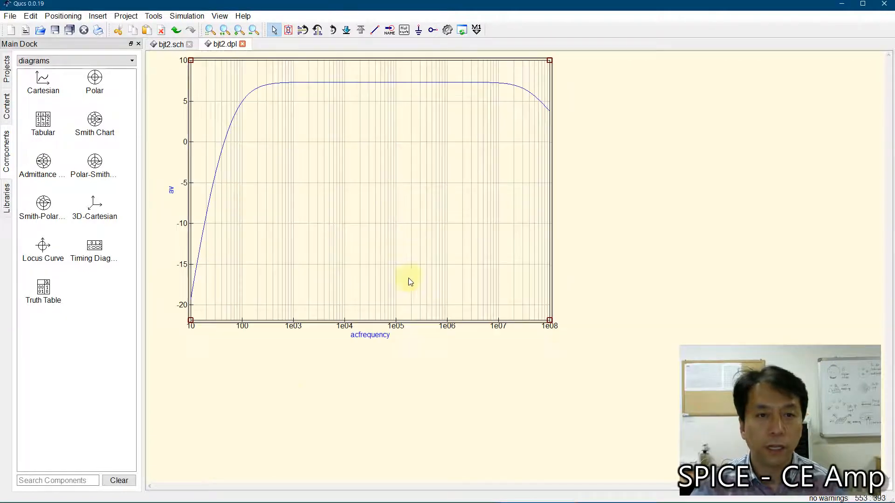
left_click_drag(549, 320, 527, 297)
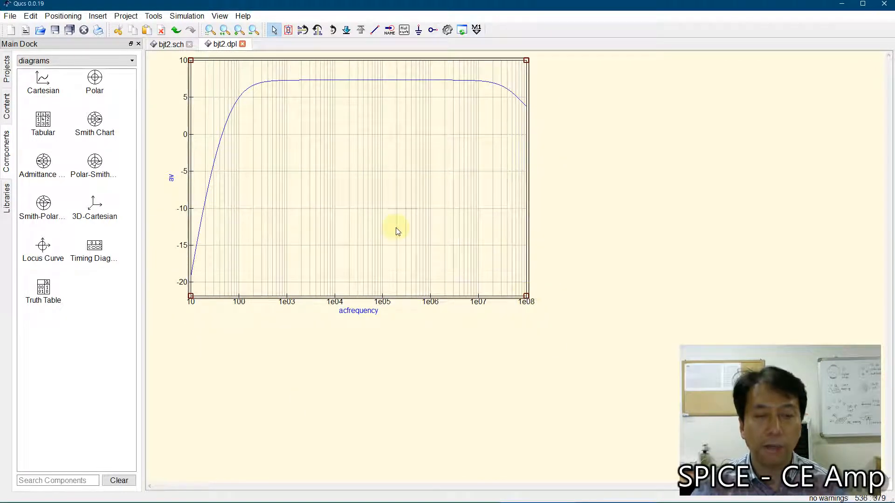
Step: Place a second Cartesian diagram beside the av plot, plotting pv with a logarithmic x-axis grid
left_click(28, 92)
left_click(545, 134)
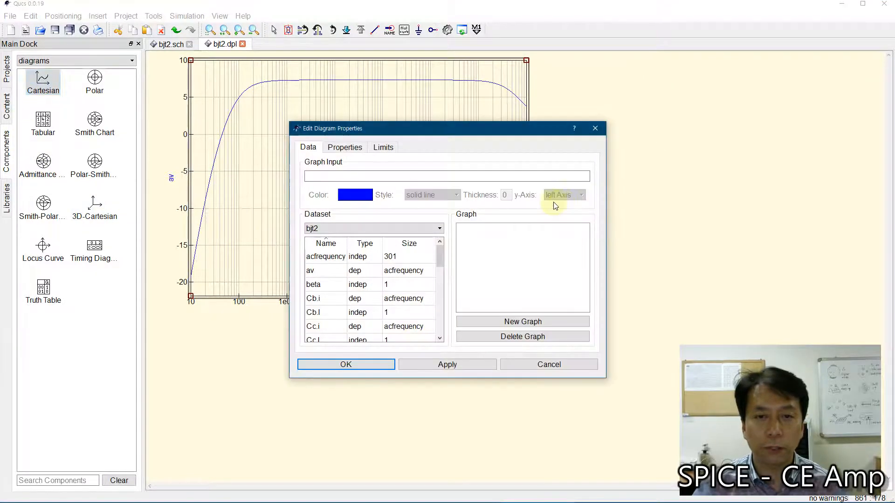
scroll(344, 292, "down", 8)
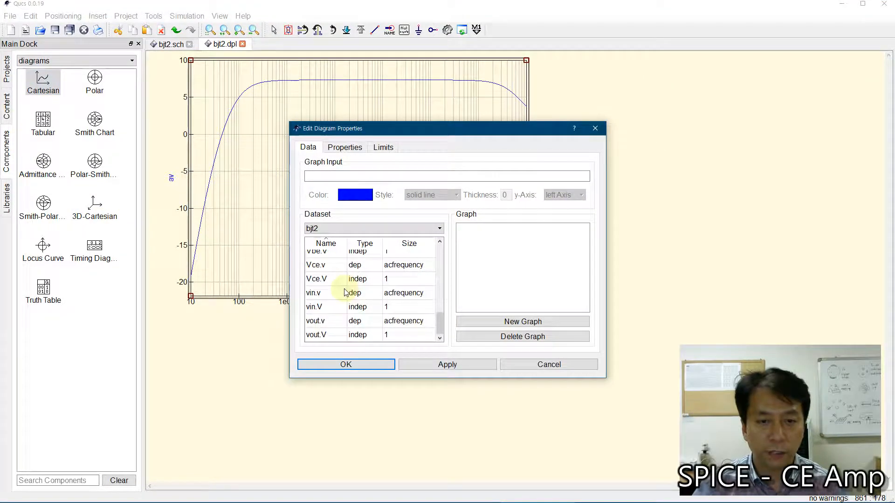
scroll(345, 294, "up", 4)
scroll(345, 298, "up", 1)
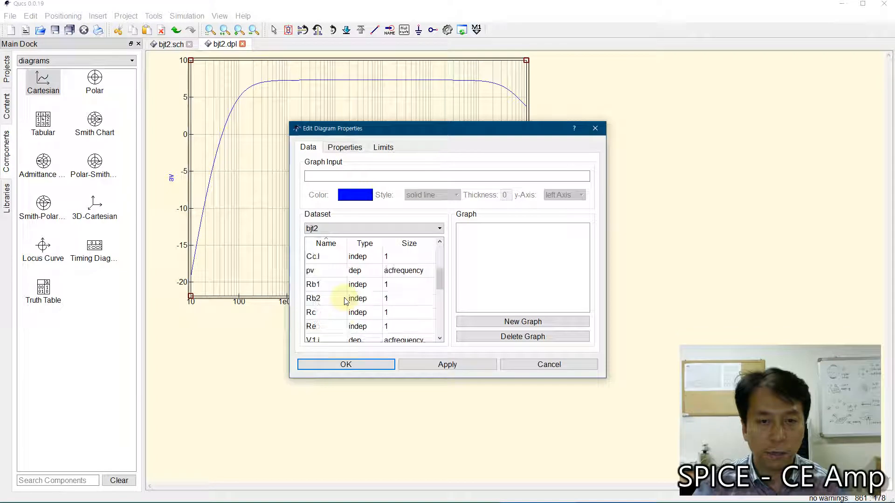
double_click(336, 271)
left_click(343, 148)
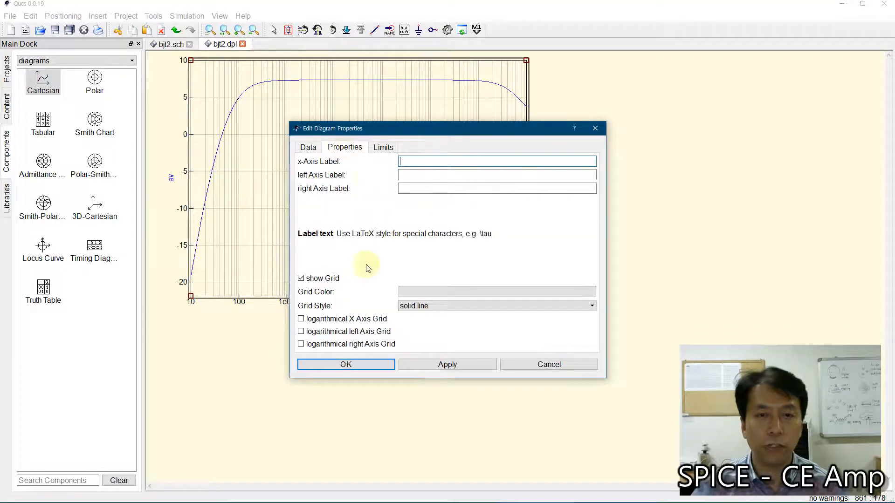
left_click(301, 320)
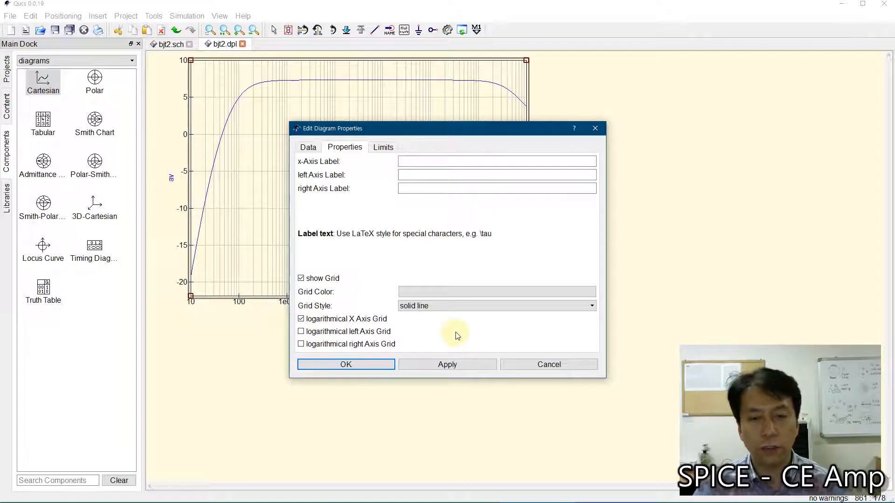
left_click(355, 365)
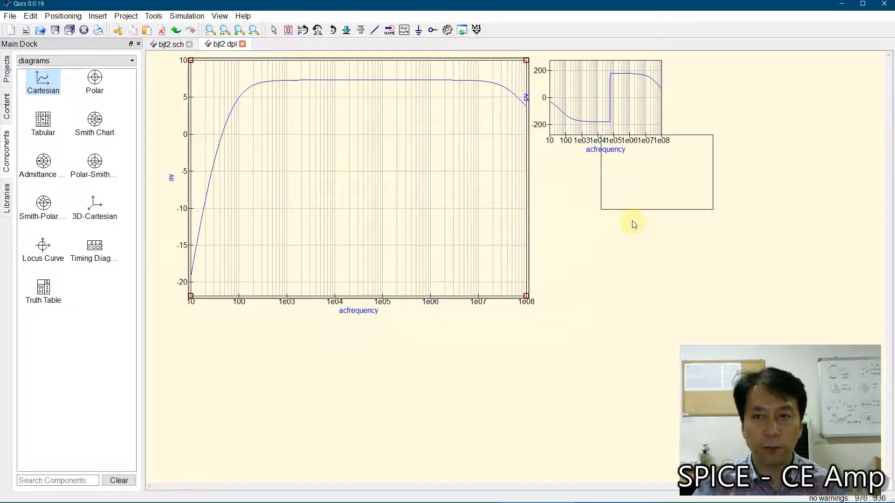
key("Escape")
Step: Enlarge the pv diagram to nearly the av diagram's size and shift it slightly away from the av plot
left_click(650, 131)
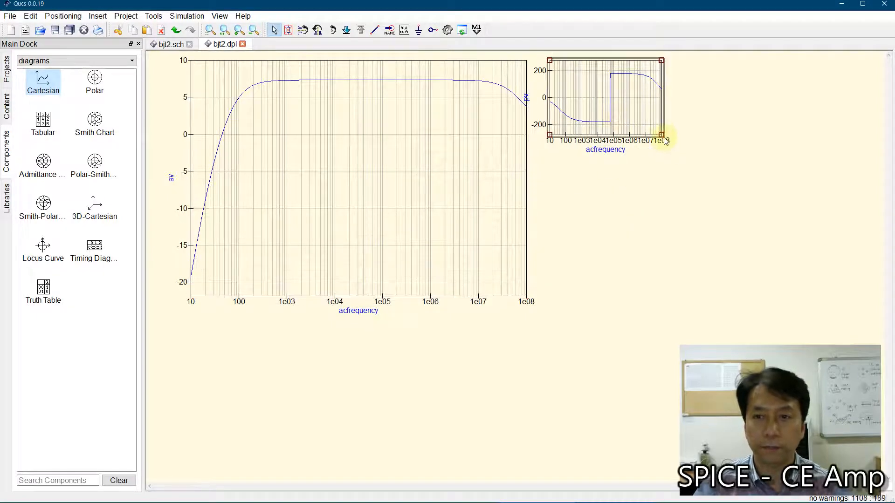
left_click_drag(661, 135, 806, 264)
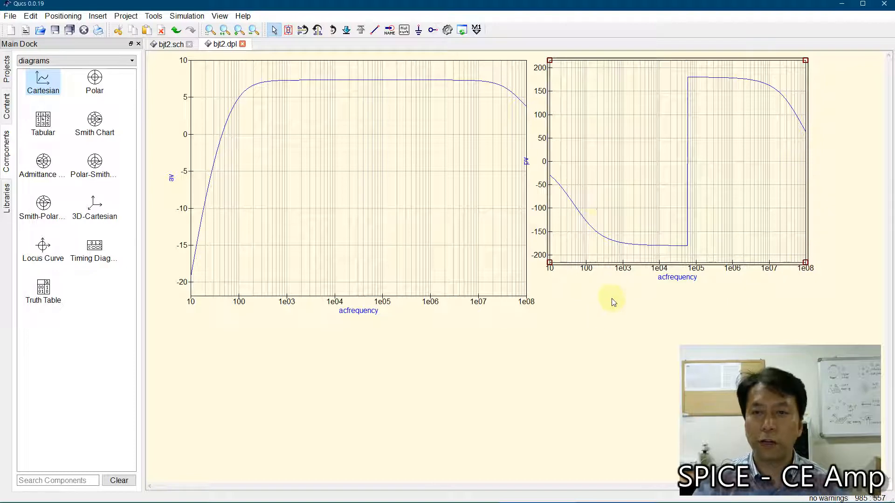
left_click(688, 202)
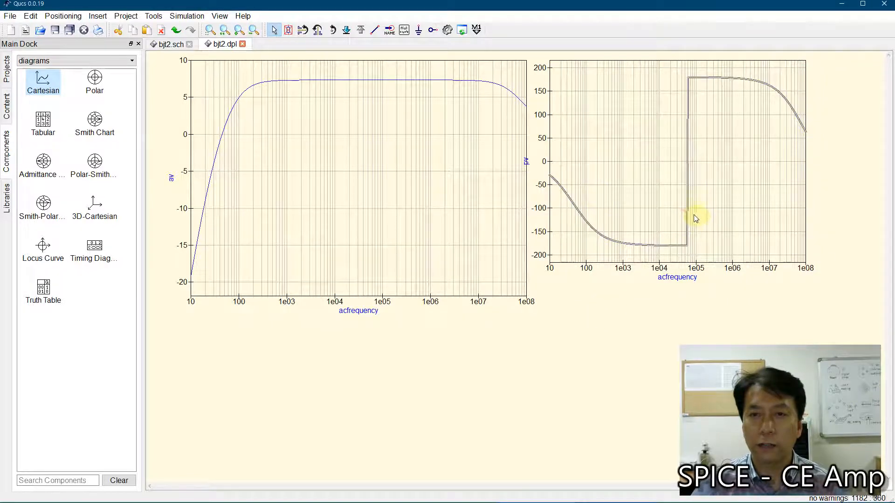
left_click(639, 140)
left_click_drag(611, 129, 616, 133)
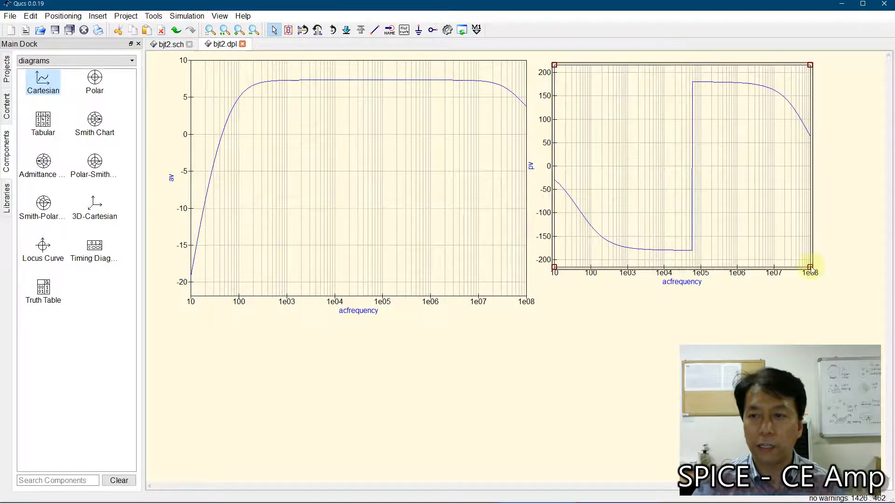
left_click_drag(810, 267, 851, 295)
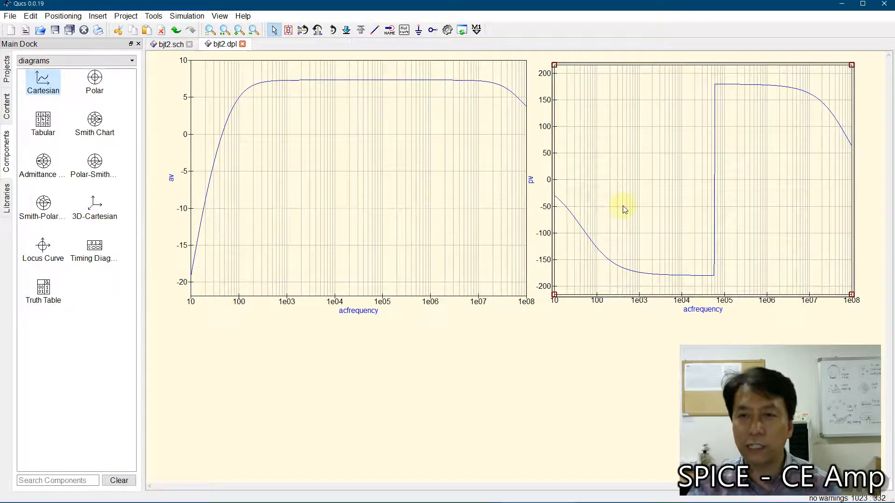
left_click_drag(628, 170, 631, 169)
left_click(542, 343)
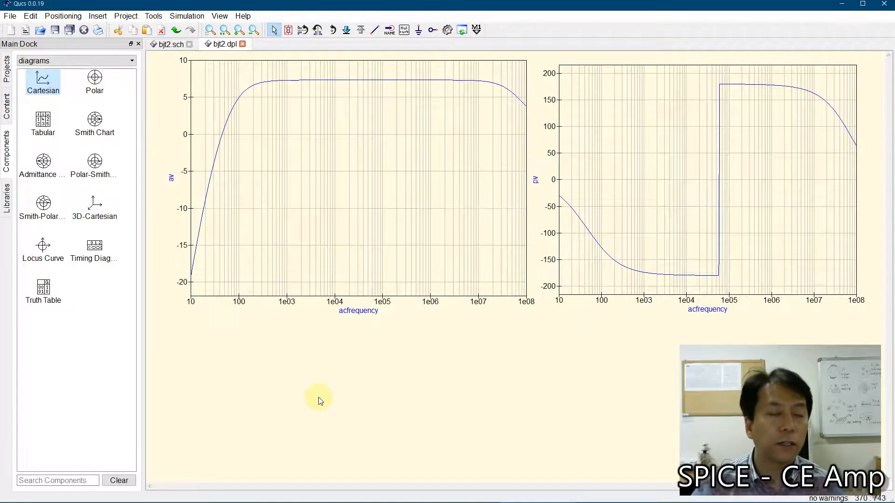
Step: Place a tabular diagram listing av and pv below the av plot
left_click(43, 122)
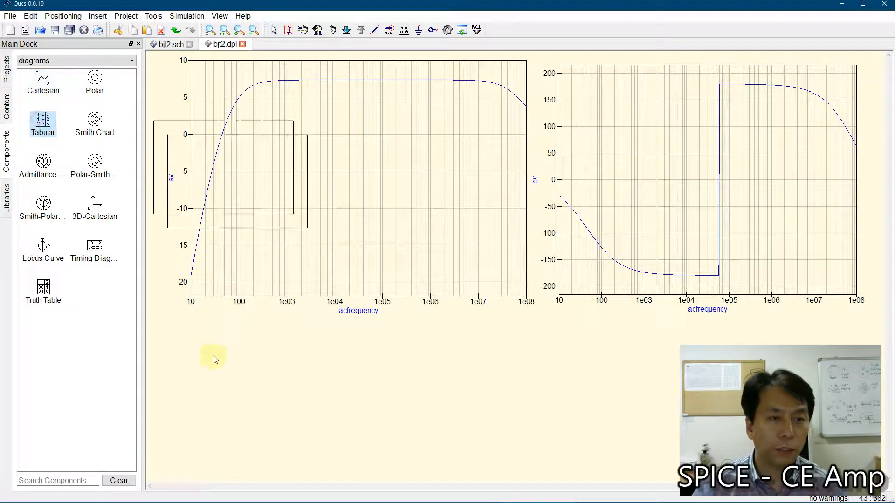
left_click(188, 429)
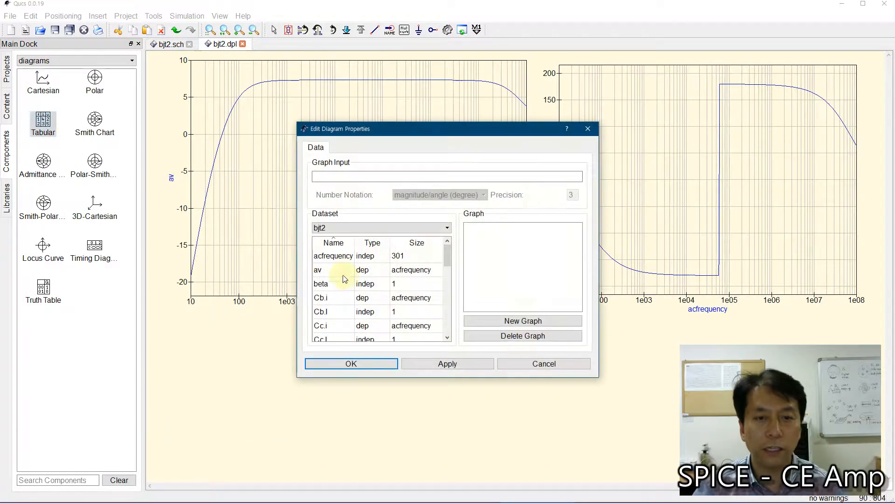
left_click(337, 270)
double_click(337, 270)
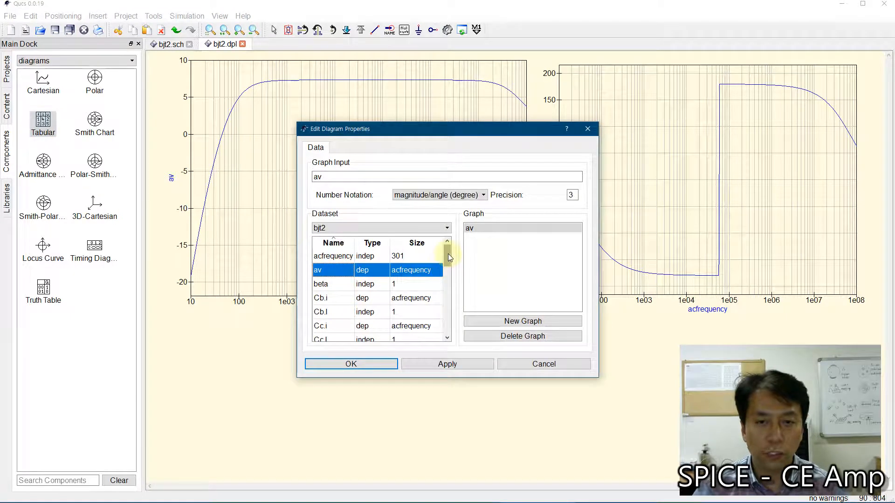
left_click_drag(448, 253, 450, 277)
double_click(344, 270)
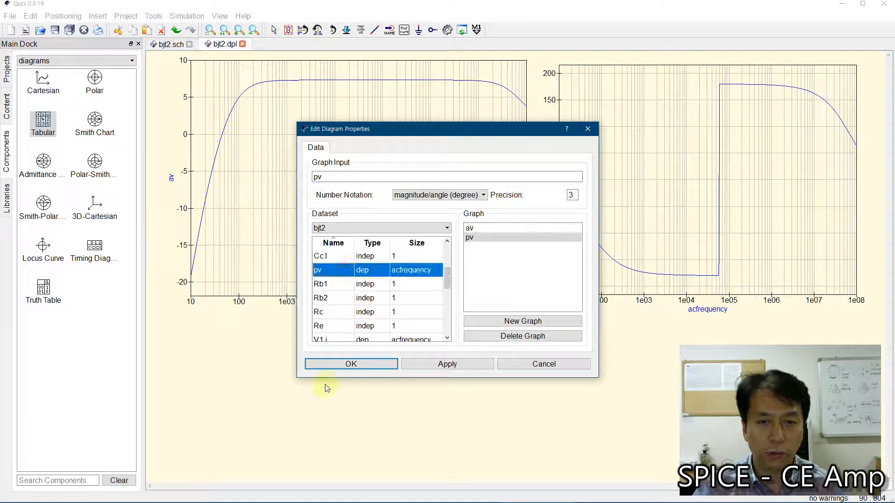
left_click(351, 364)
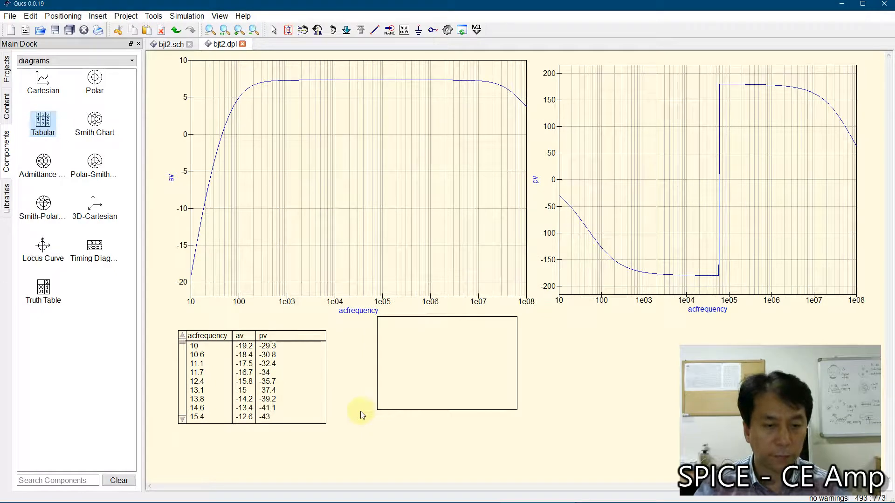
key("Escape")
Step: Enlarge the av and pv table to show more rows and position it just below the av plot
left_click_drag(326, 423, 379, 464)
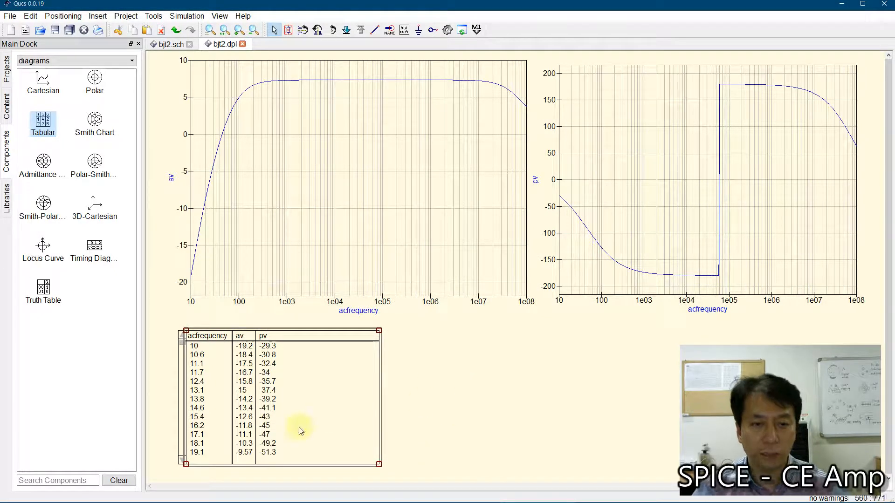
left_click_drag(208, 407, 202, 402)
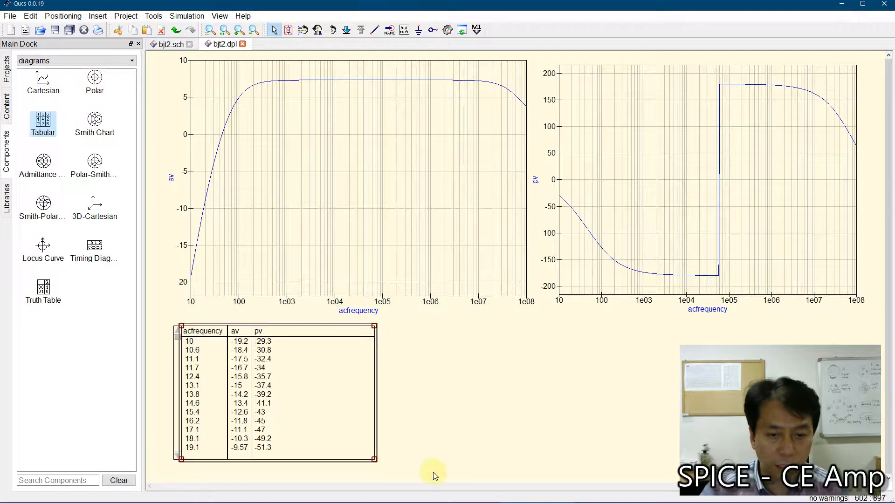
left_click_drag(376, 466, 374, 490)
scroll(491, 394, "down", 2)
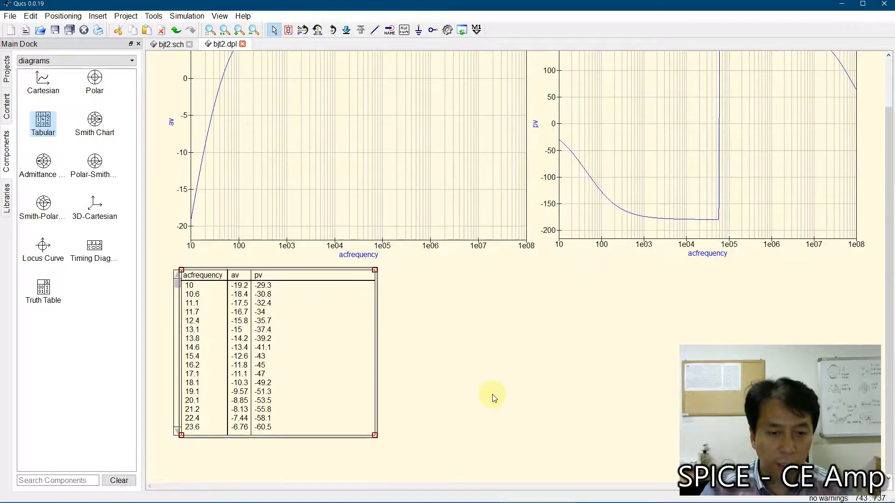
left_click_drag(374, 434, 372, 475)
Step: Page through the table to examine the av and pv values at higher frequencies
left_click(173, 419)
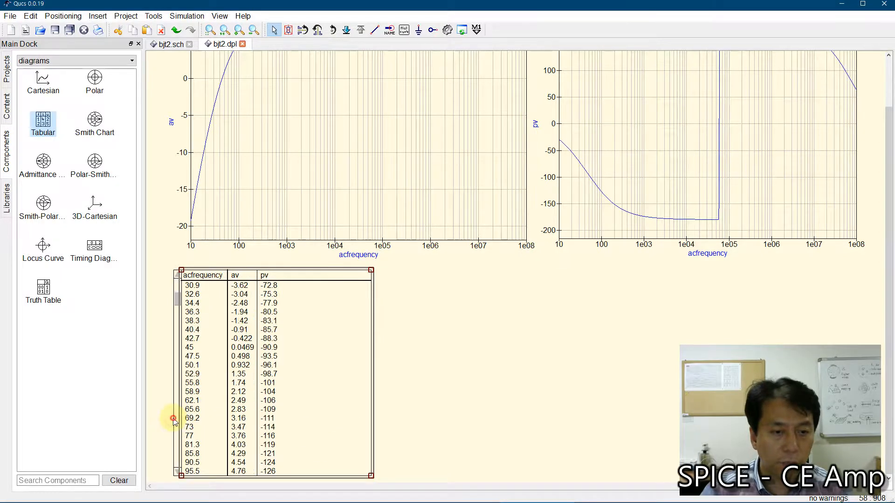
left_click(173, 419)
left_click(173, 419)
left_click(173, 419)
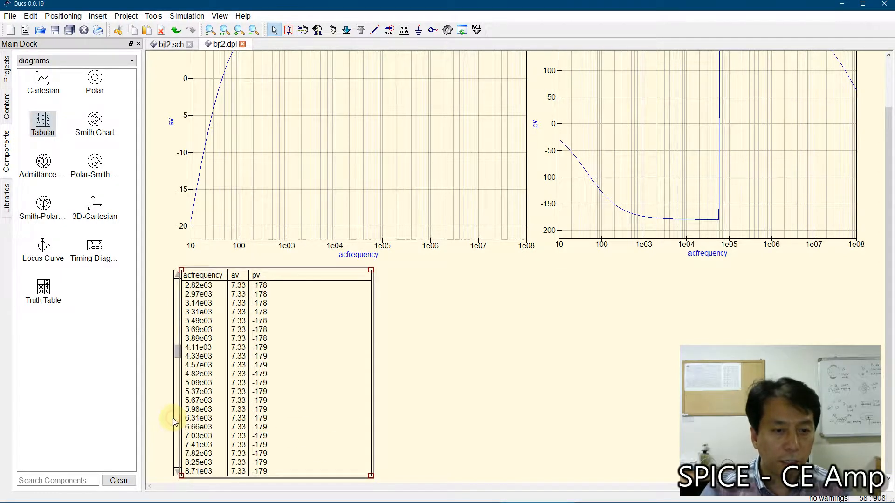
left_click(173, 418)
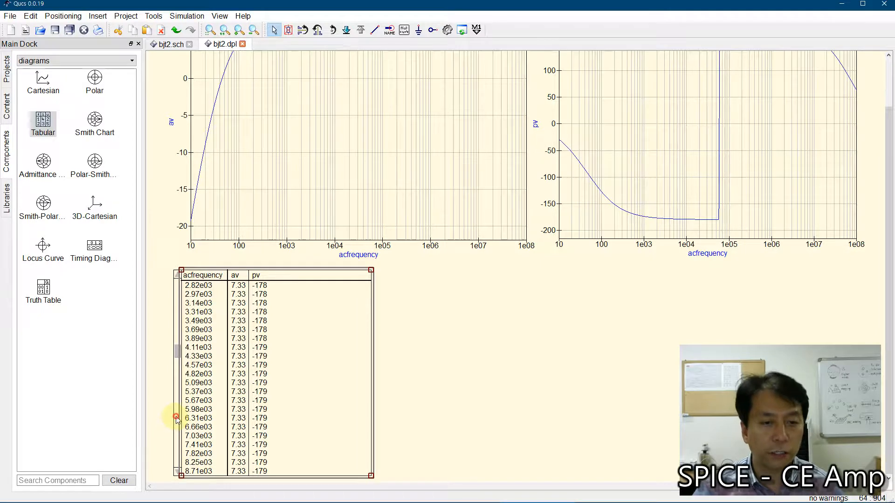